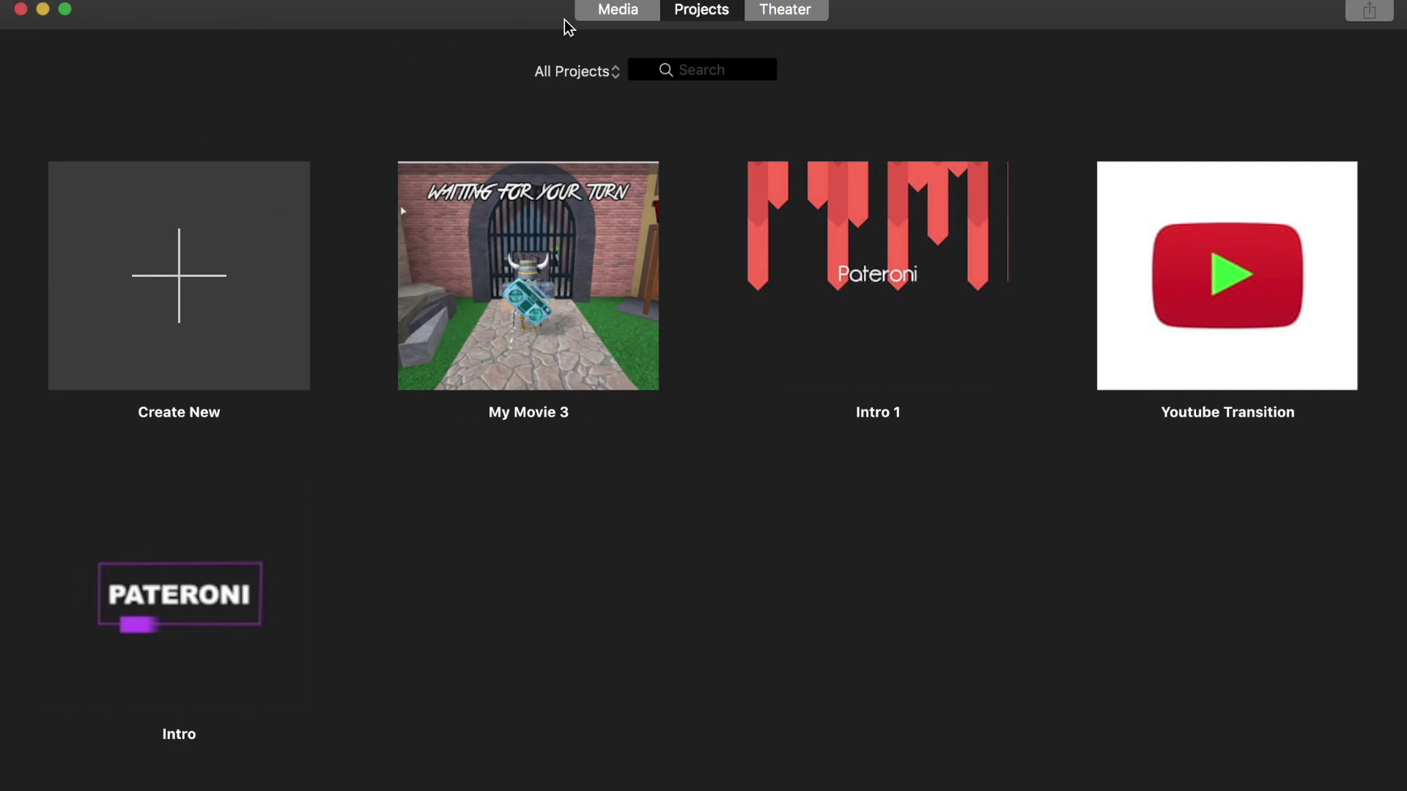
View the Media and Theater sections, and return to the projects overview
click(603, 16)
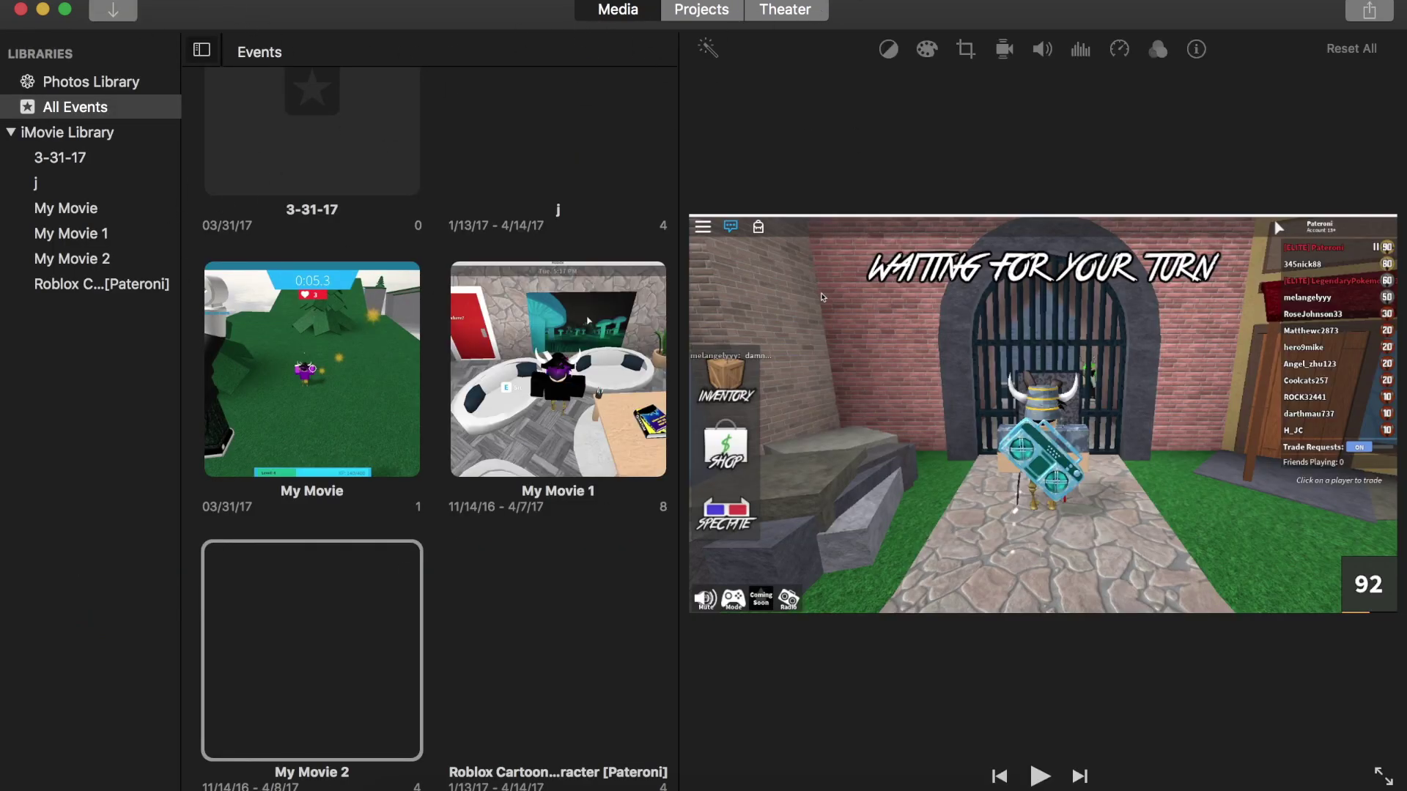
click(689, 13)
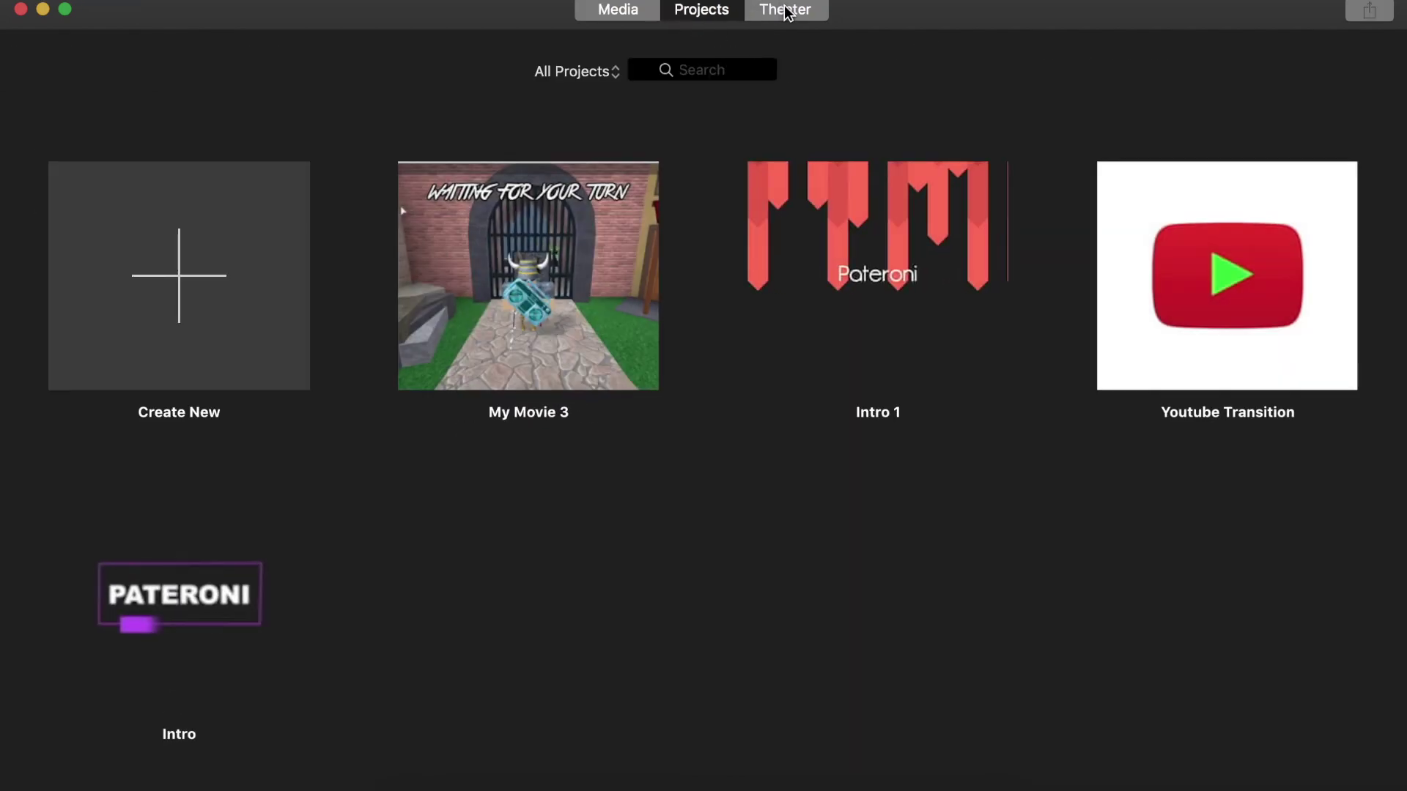
click(786, 12)
click(707, 12)
Create a new project of the Movie type
click(189, 275)
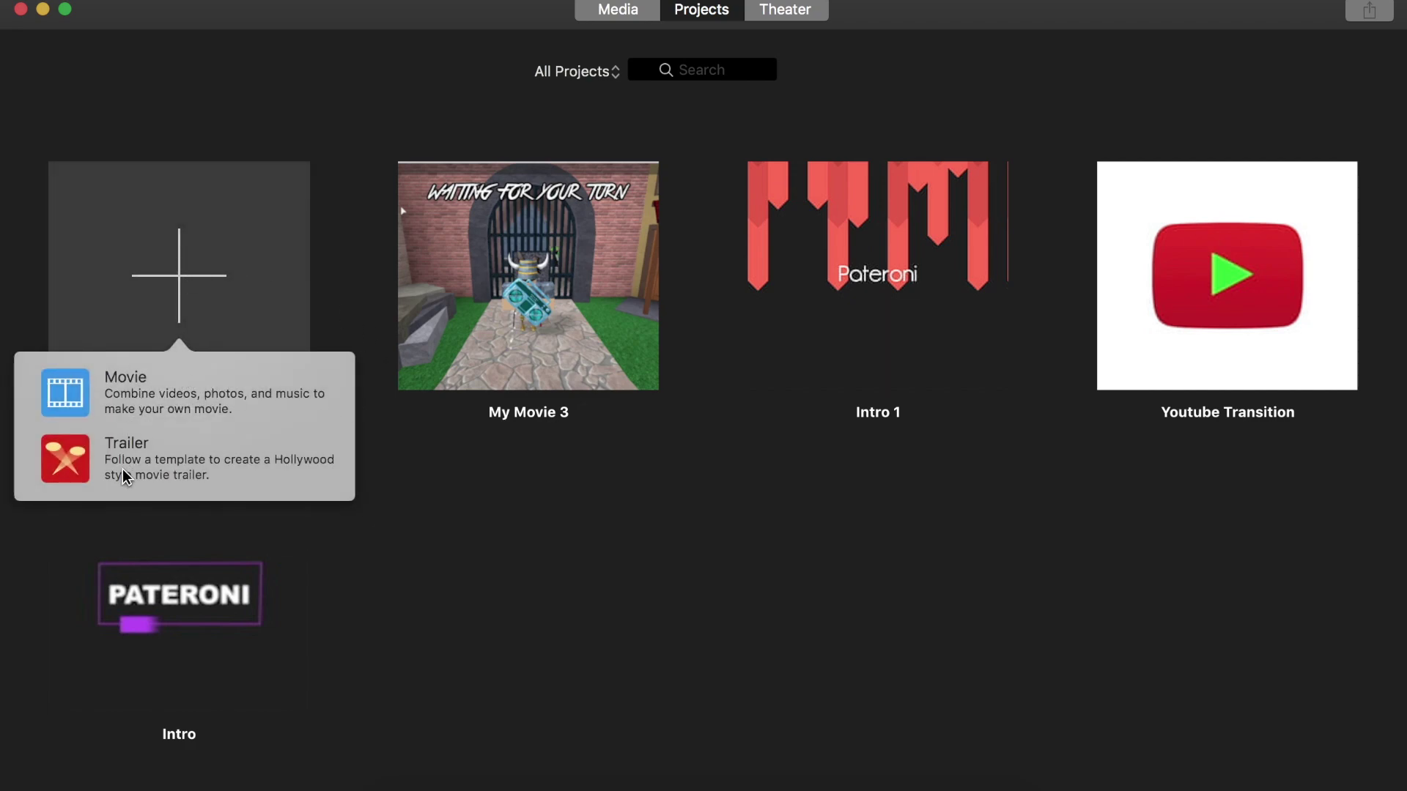
click(82, 392)
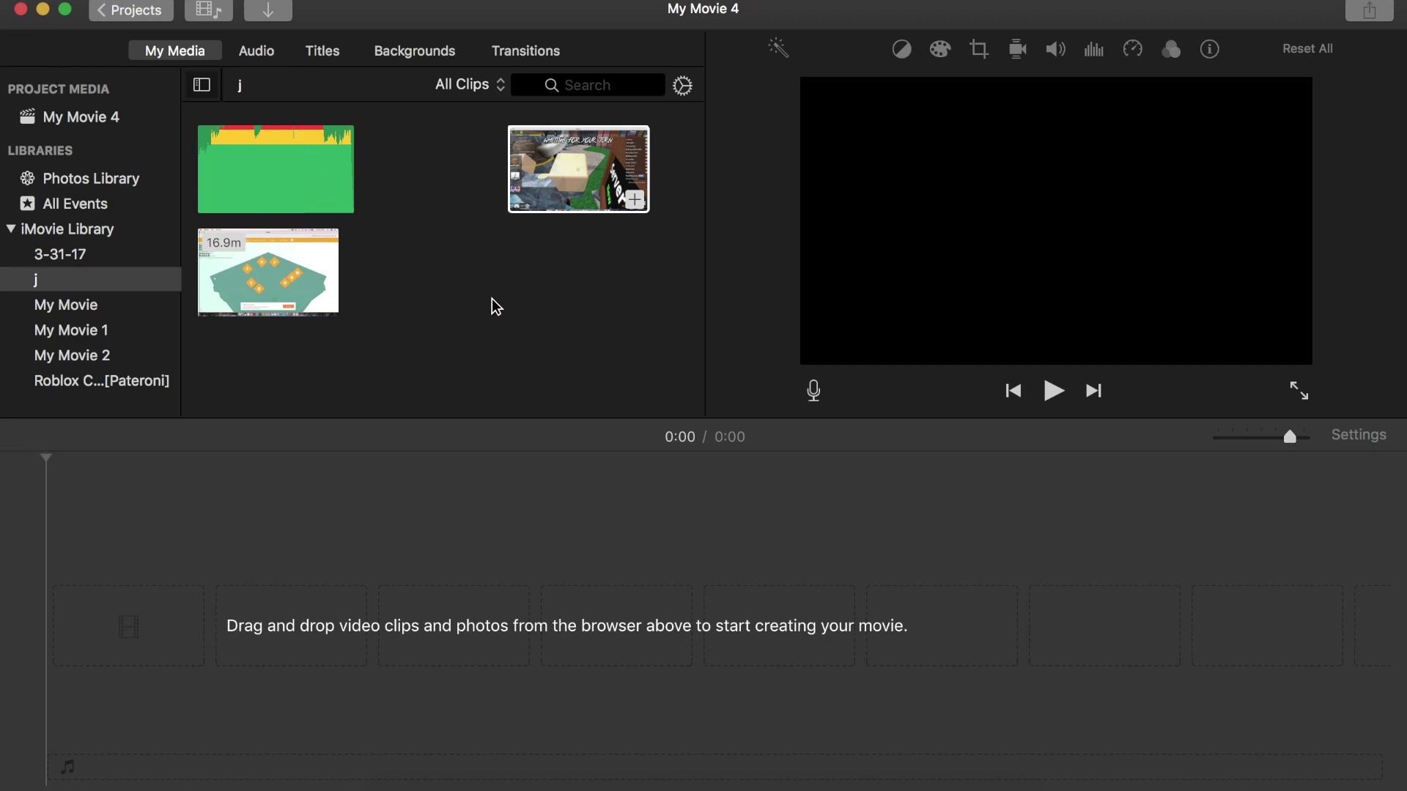
drag(643, 375, 223, 163)
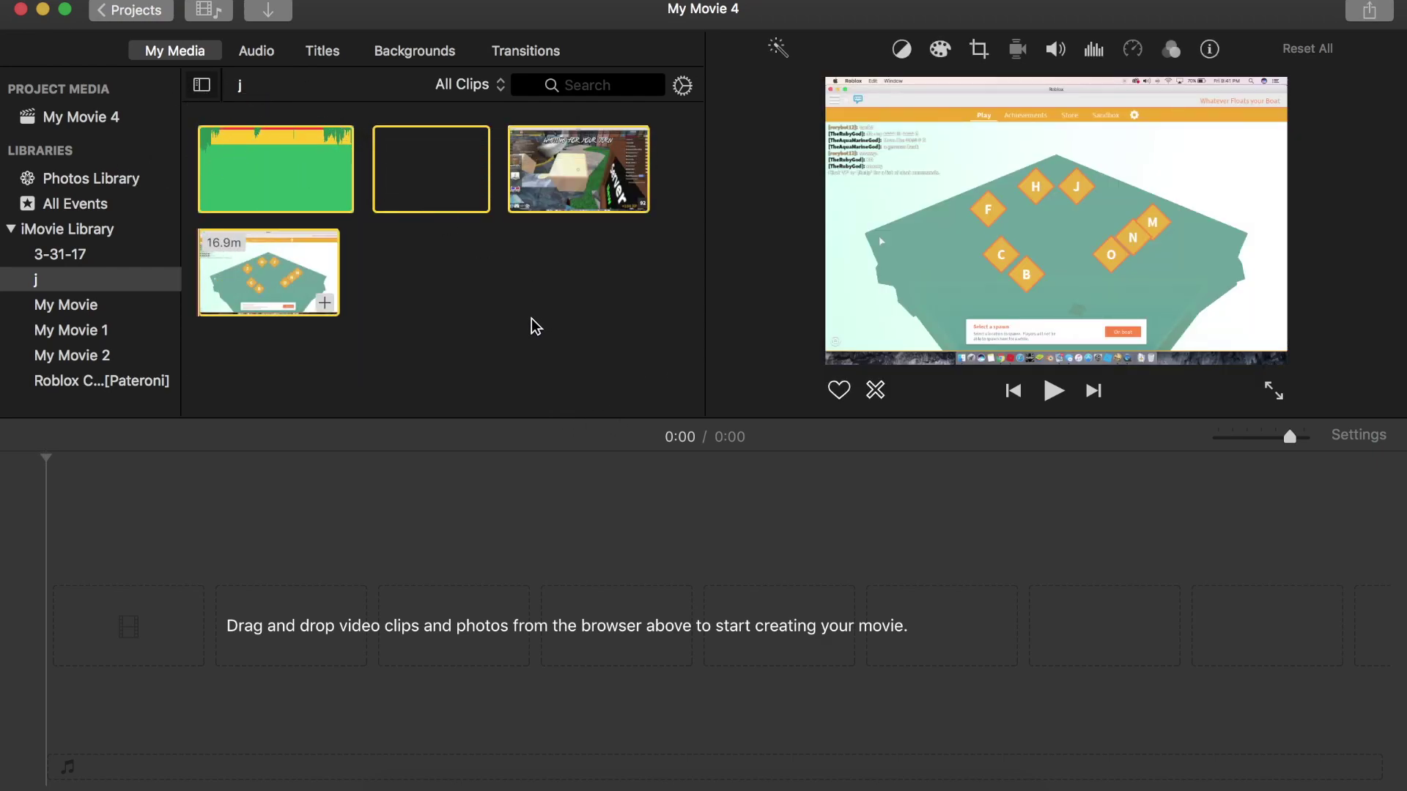
click(559, 255)
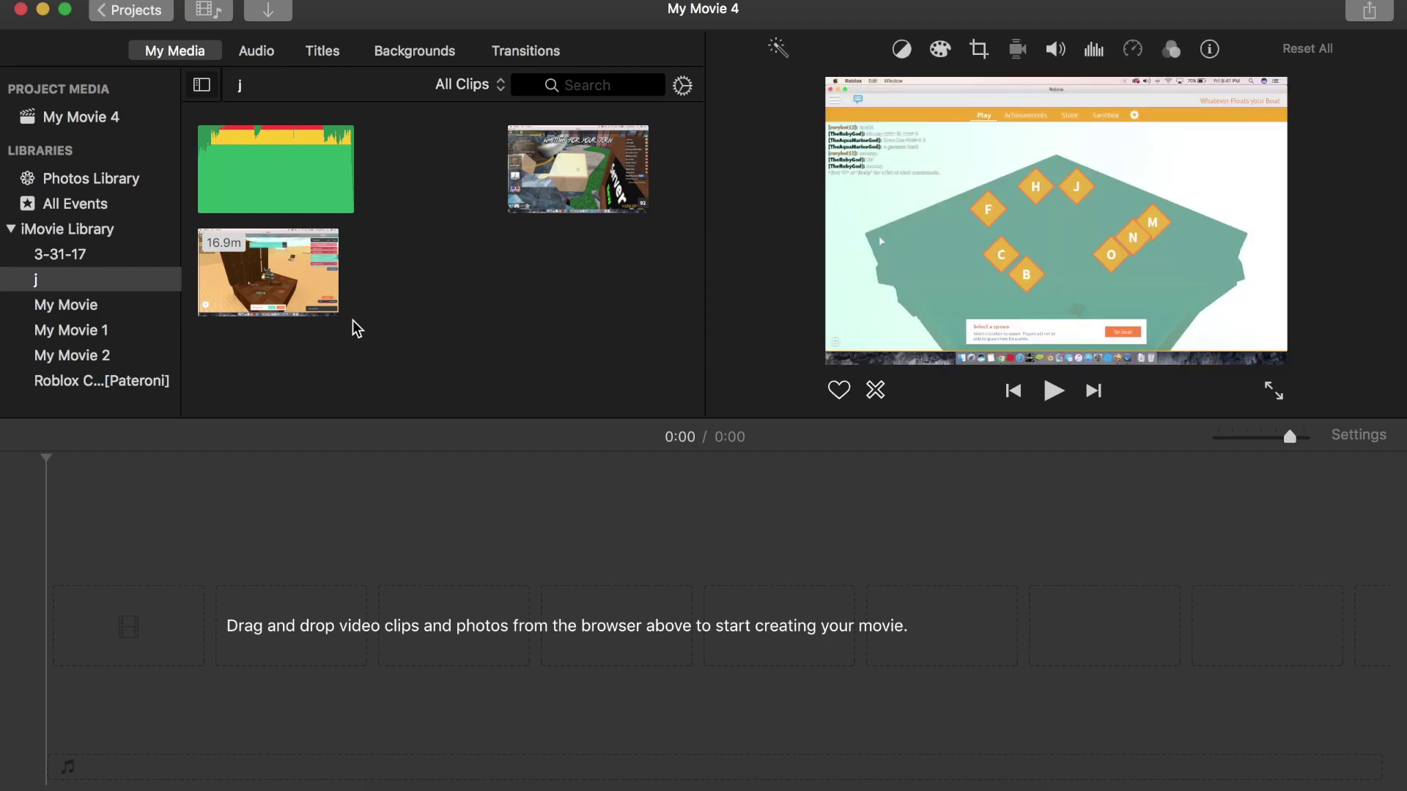
click(550, 330)
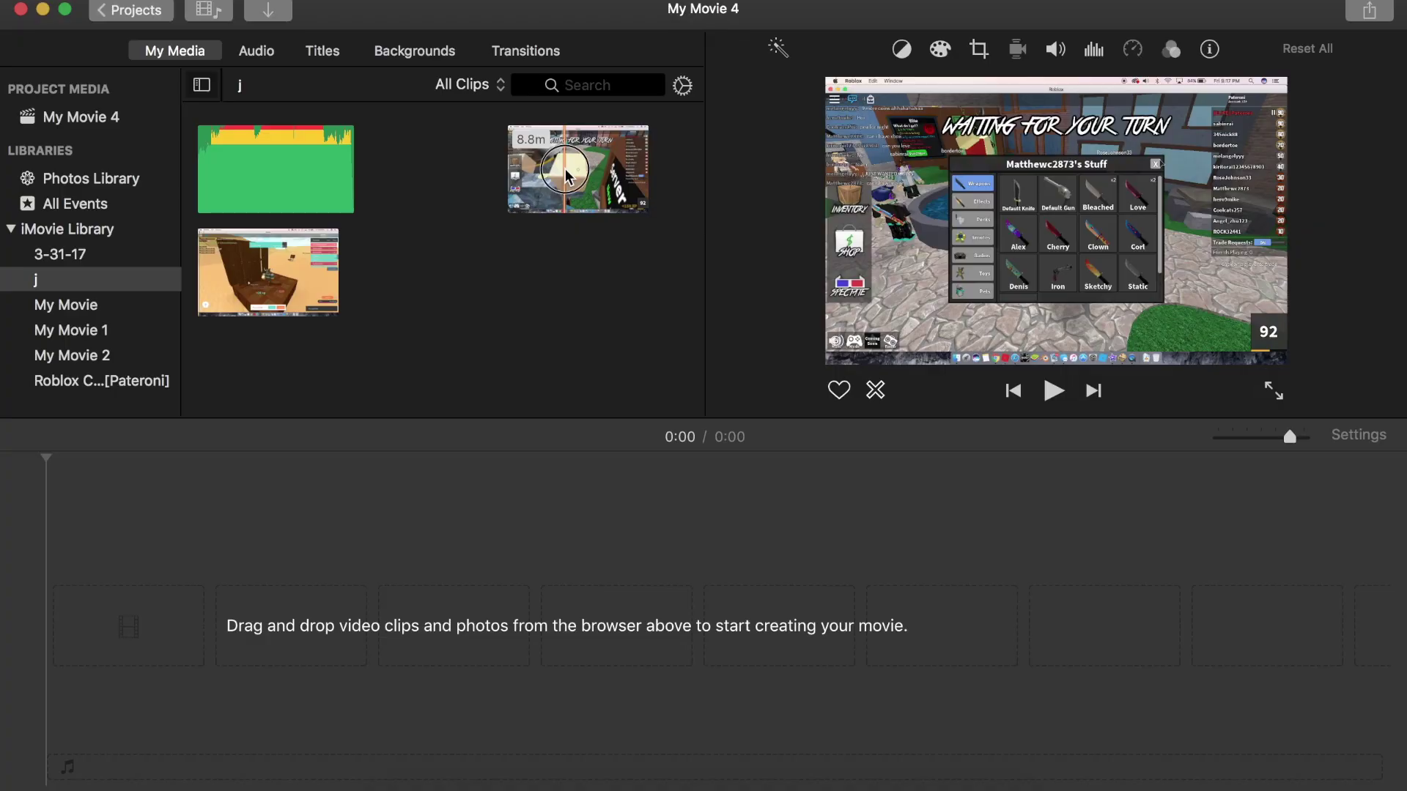
Add the 8.8-minute "Waiting for your turn" gameplay clip from the j event to the empty timeline
drag(538, 211, 91, 608)
drag(1216, 437, 1317, 443)
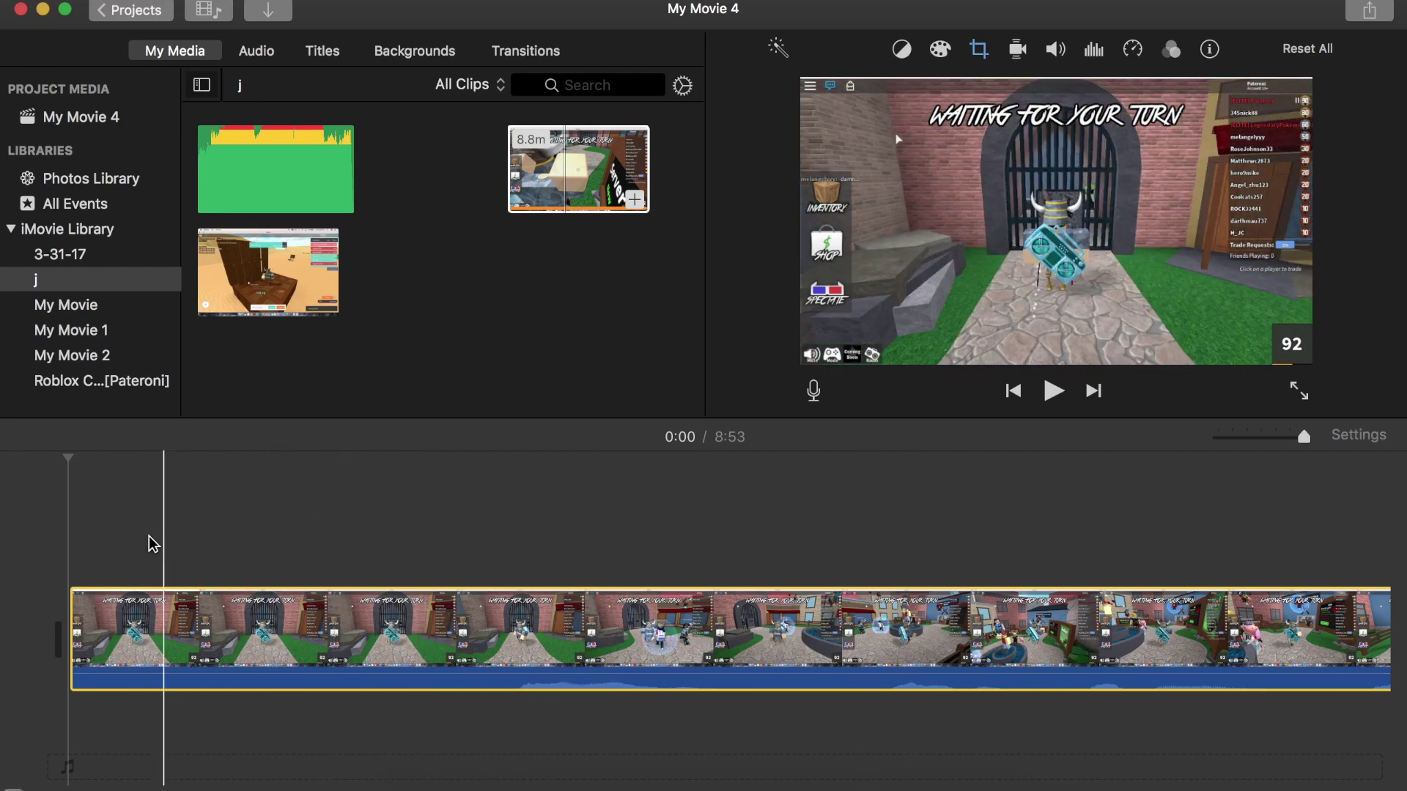
Split the gameplay clip at about 0:01 and delete everything after the split
click(516, 665)
right_click(517, 664)
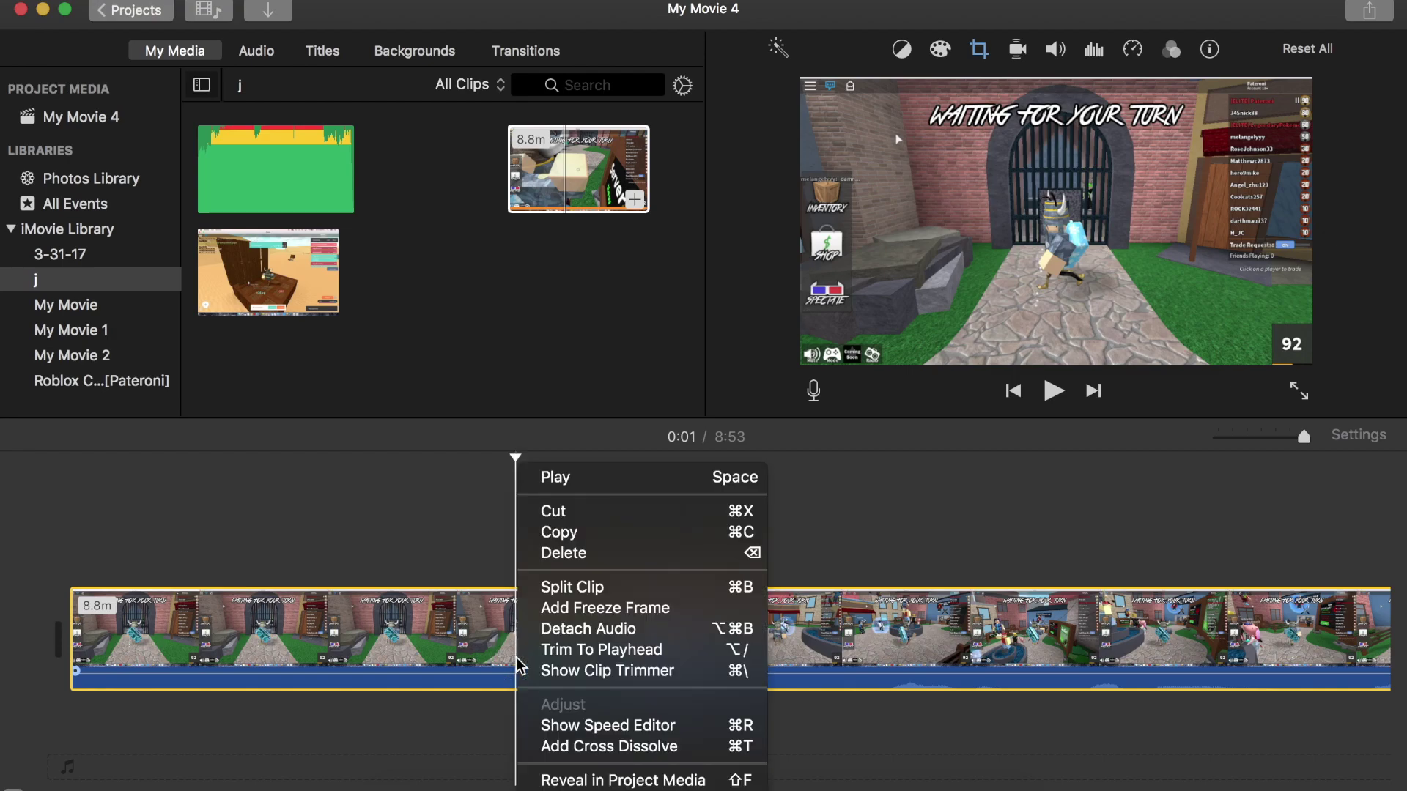
click(581, 595)
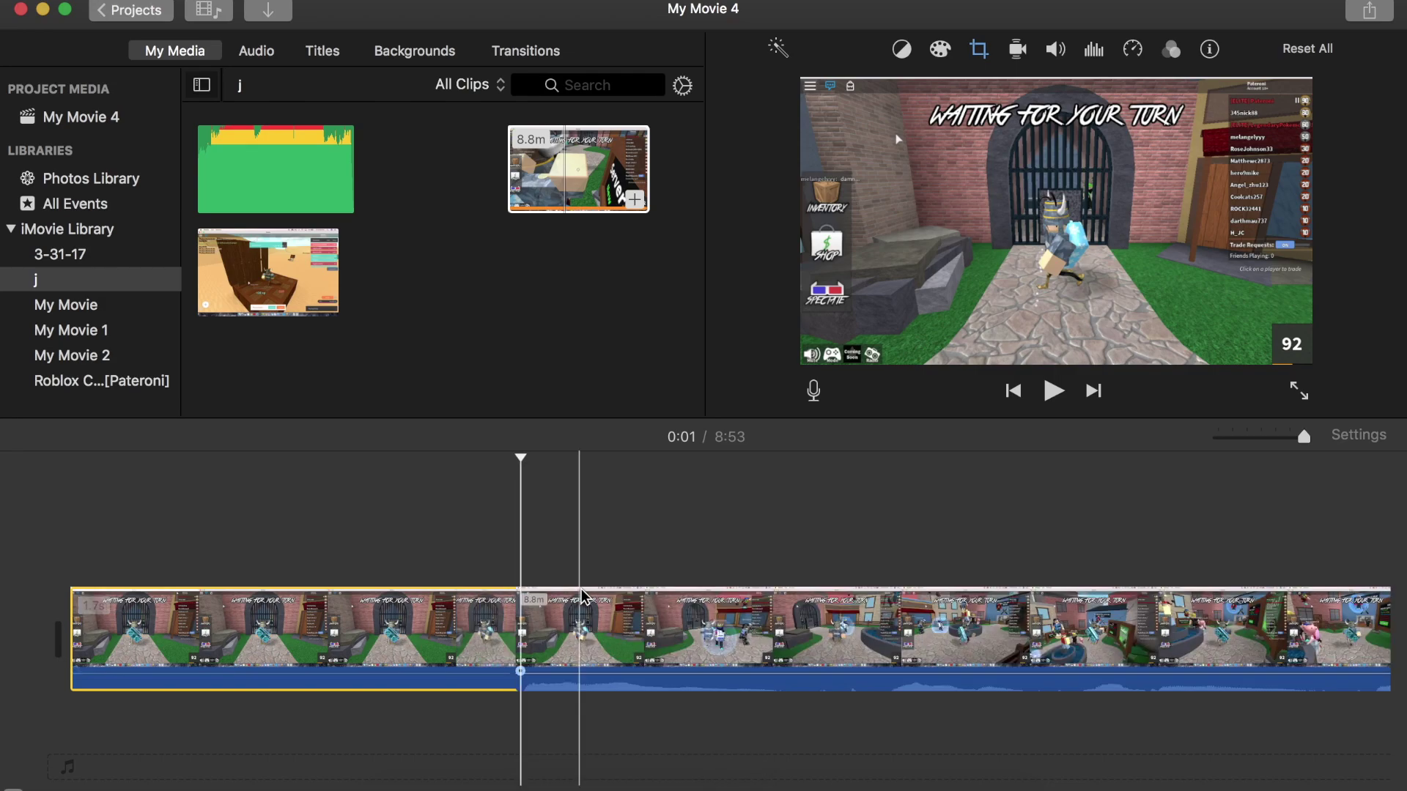
click(631, 632)
key(Delete)
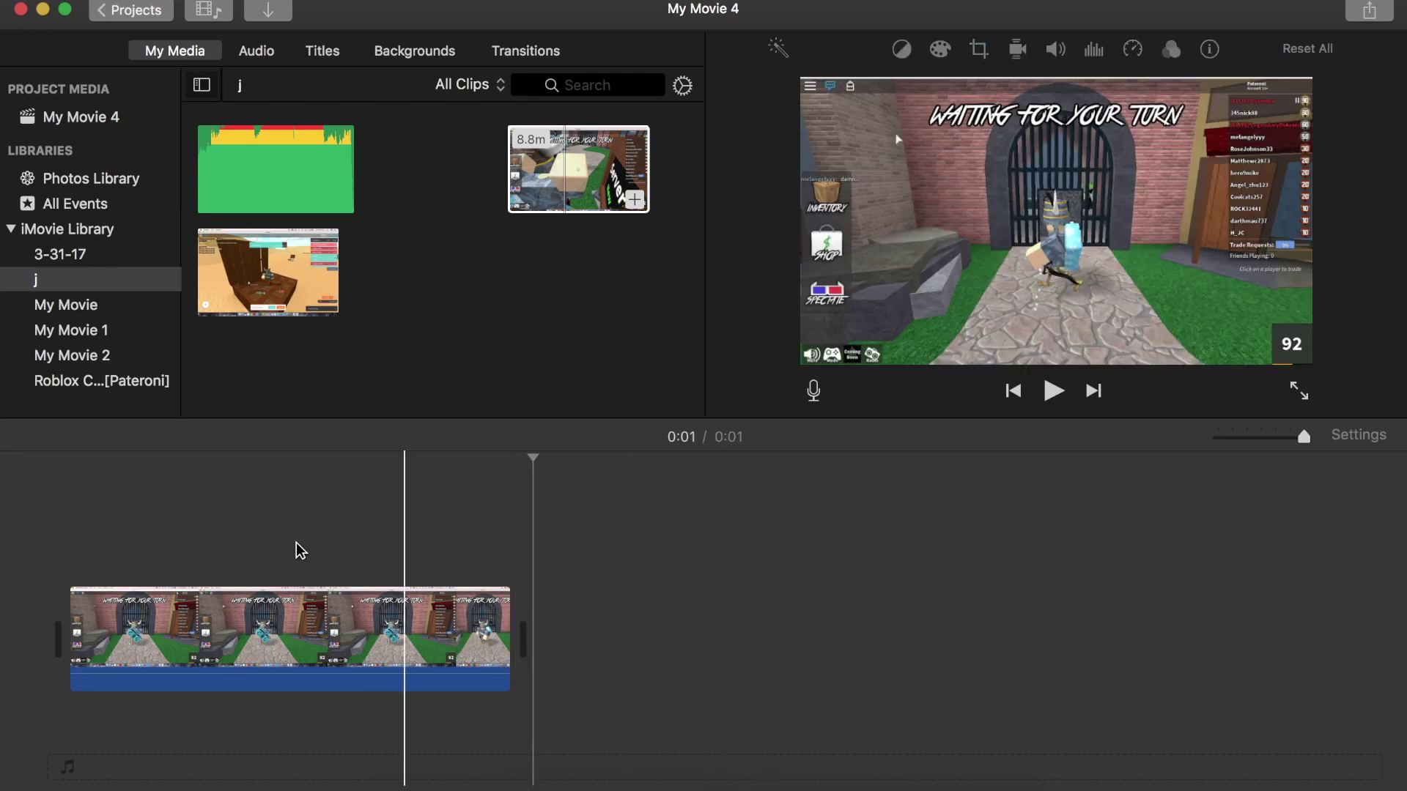
Play the shortened gameplay clip from the start and put the playhead back at its beginning
click(58, 538)
key(space)
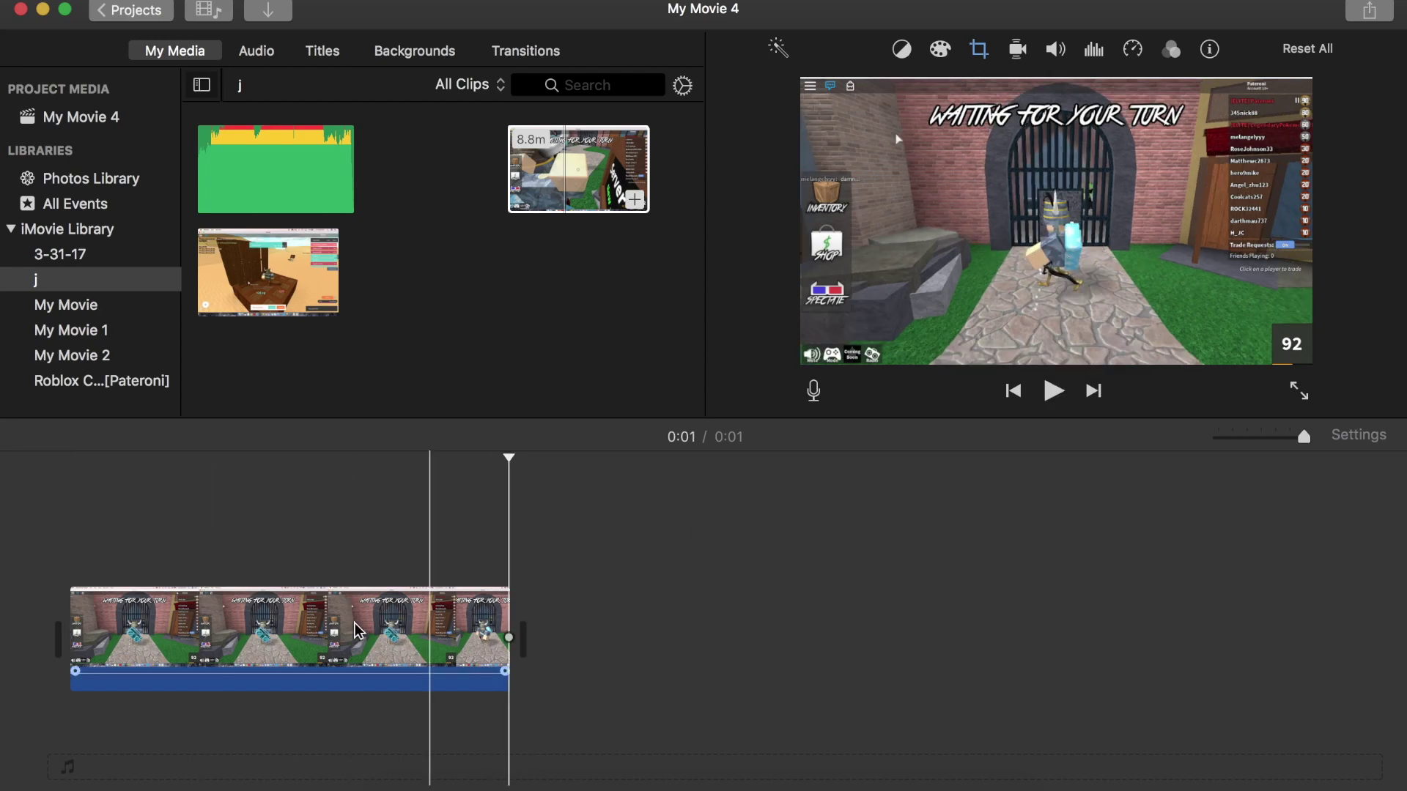
click(229, 630)
click(71, 540)
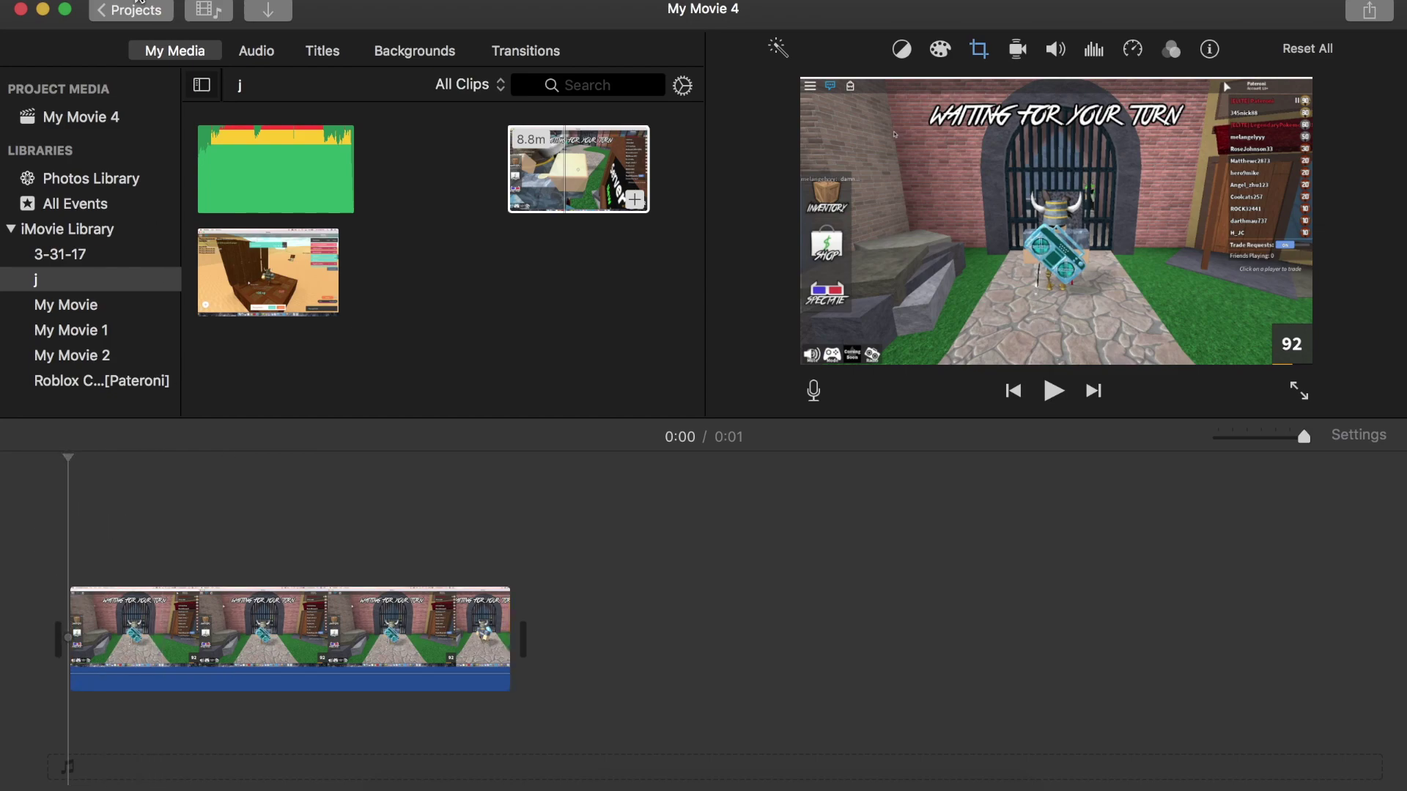
Open the Intro 1 project and copy all of its timeline clips, including the audio
click(135, 11)
click(883, 102)
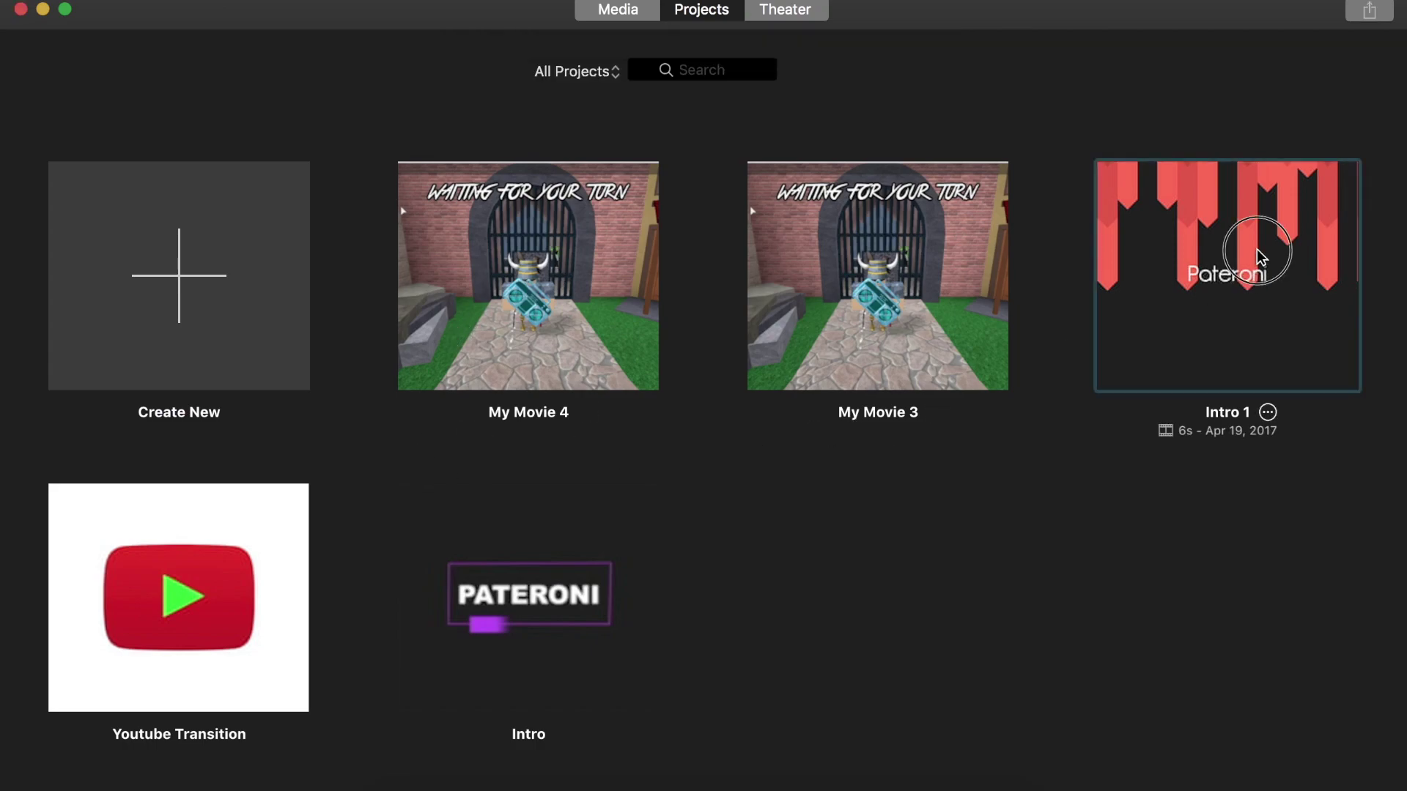
double_click(1155, 295)
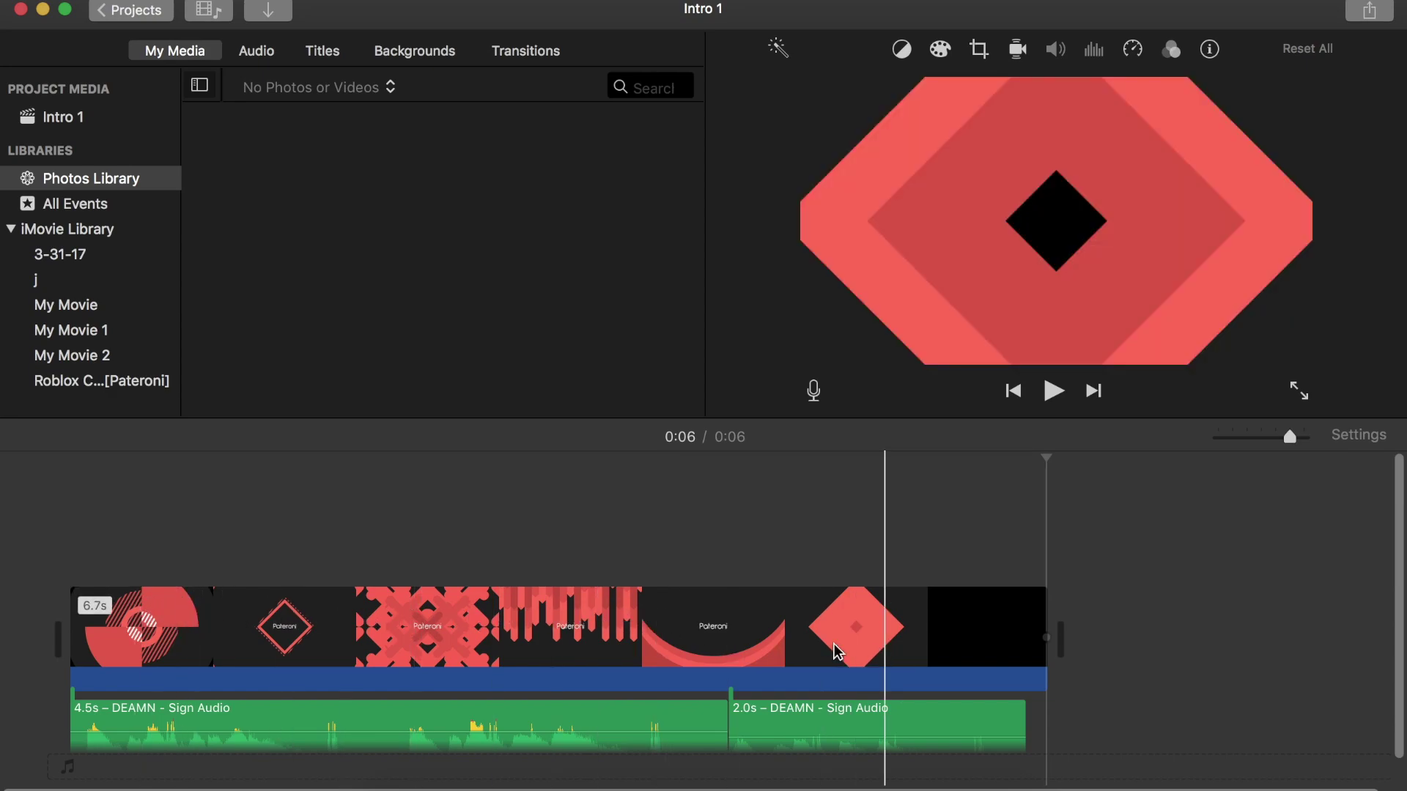
click(224, 510)
key(super+a)
Reopen My Movie 4 and paste the copied intro before the gameplay clip
click(130, 10)
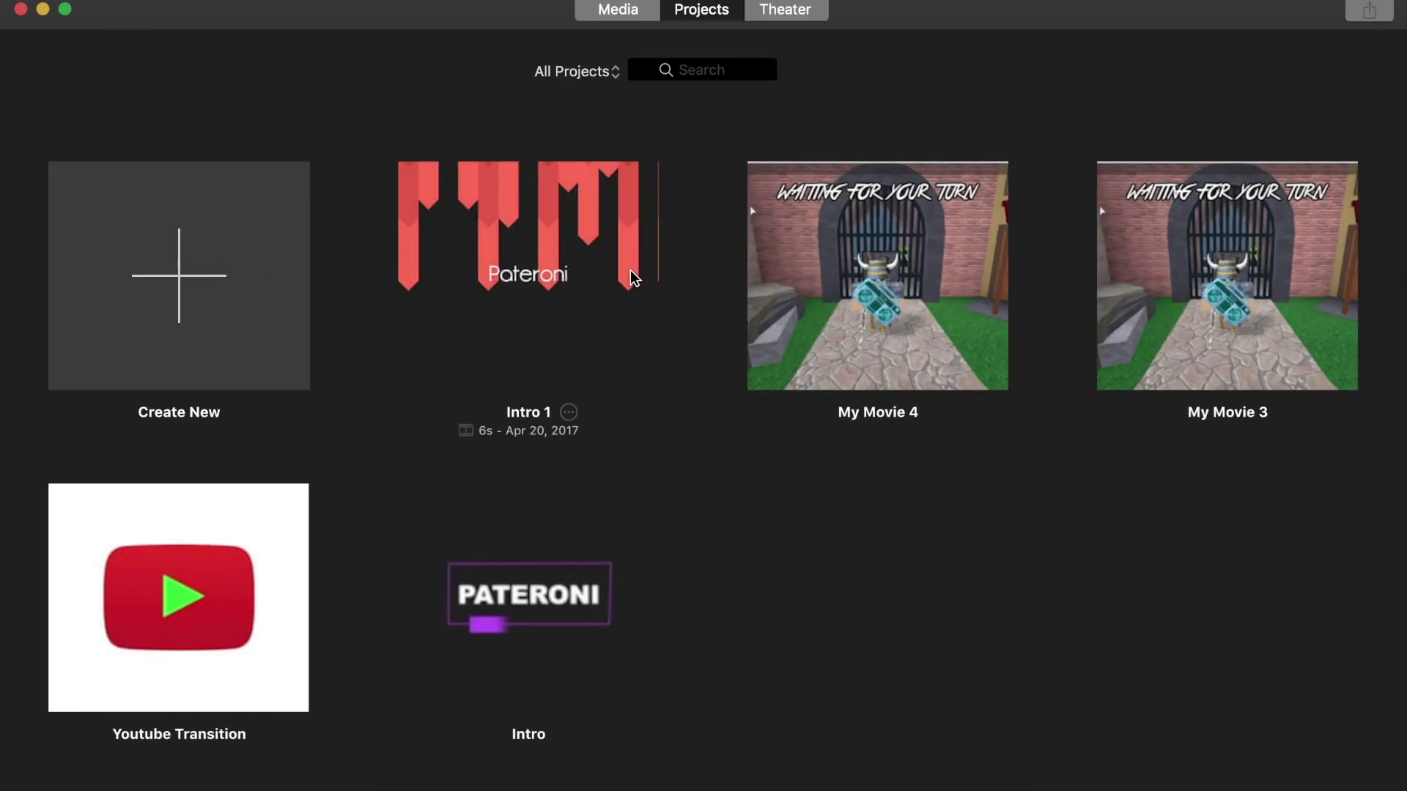
double_click(918, 316)
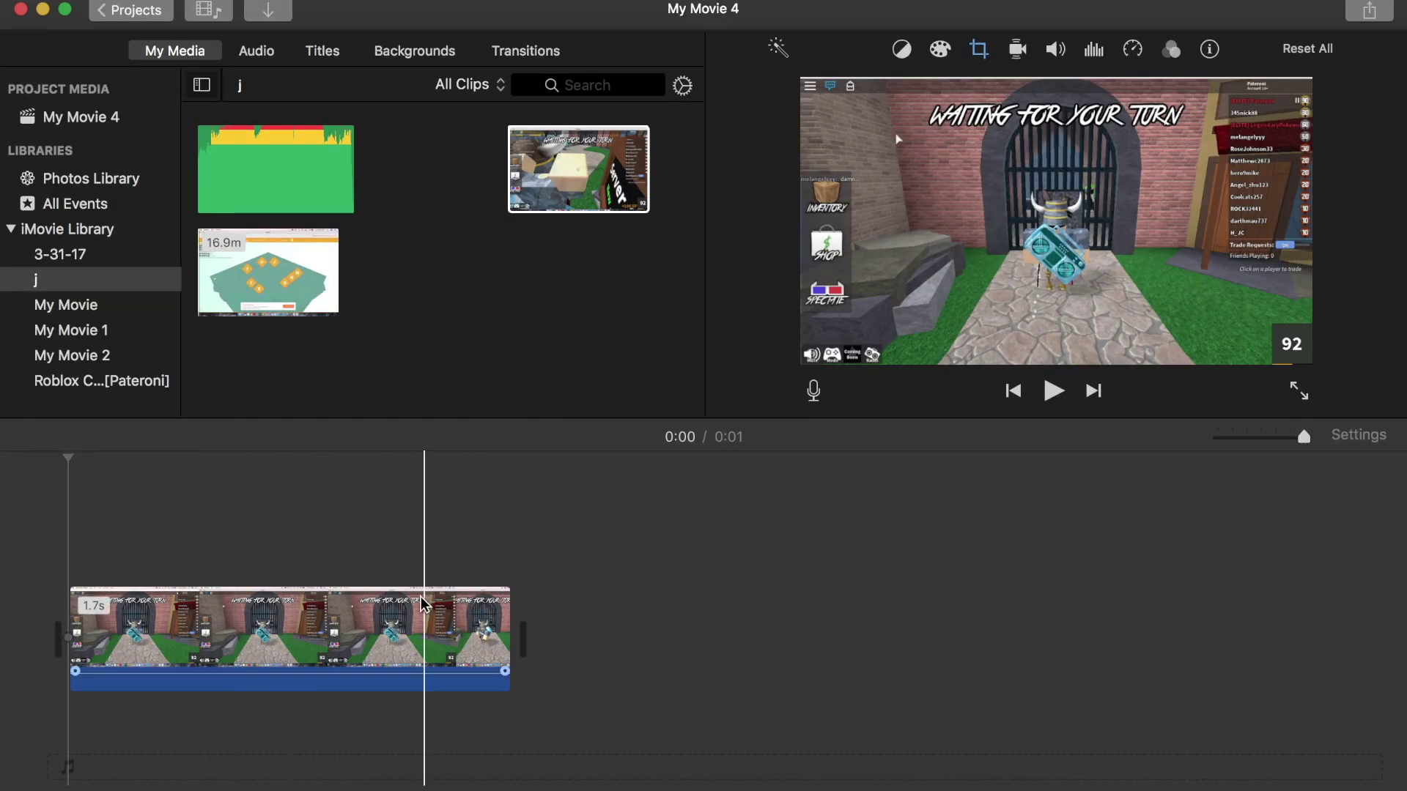
click(59, 505)
click(79, 506)
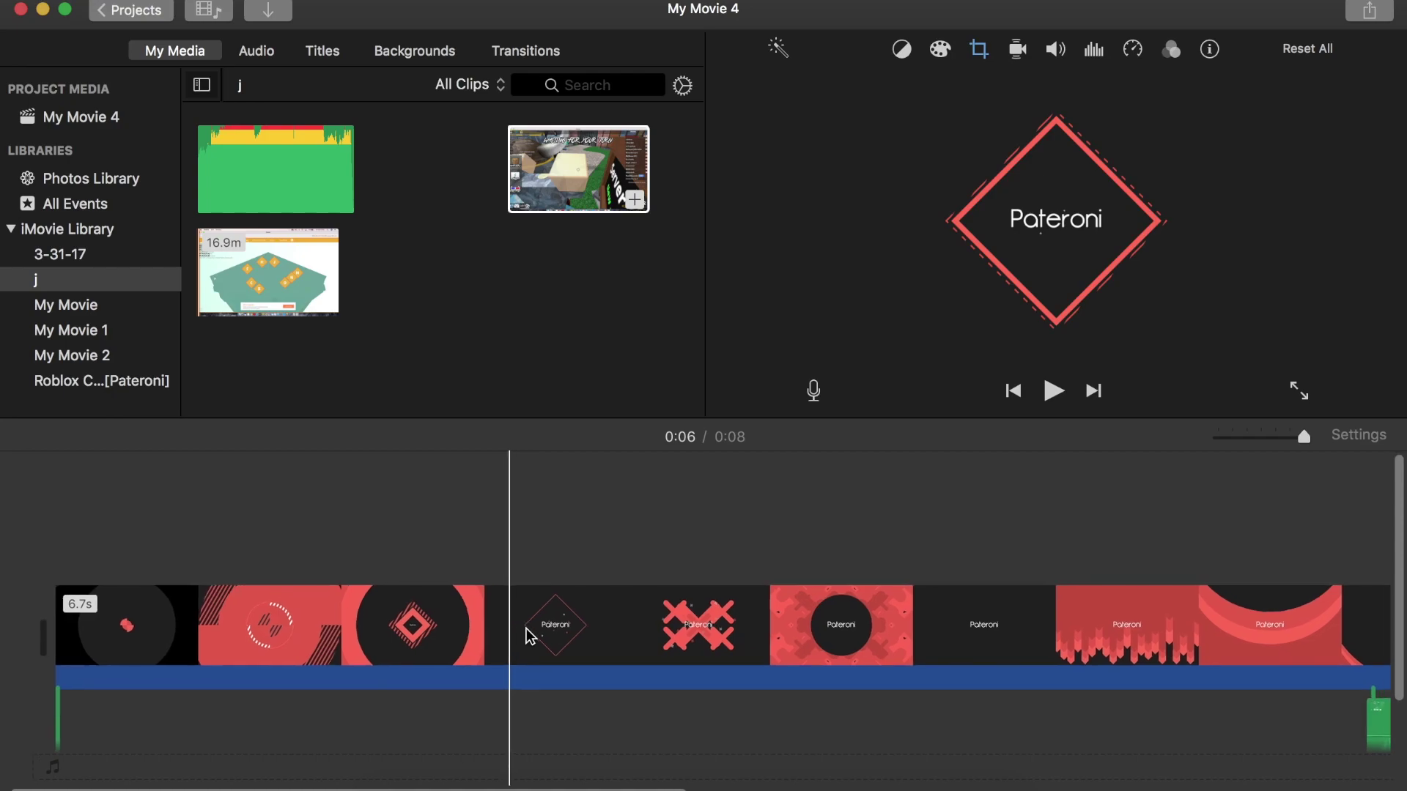
Review the pasted intro on the timeline and place the playhead at the start of the gameplay clip at 0:06
scroll(529, 636, right, 10)
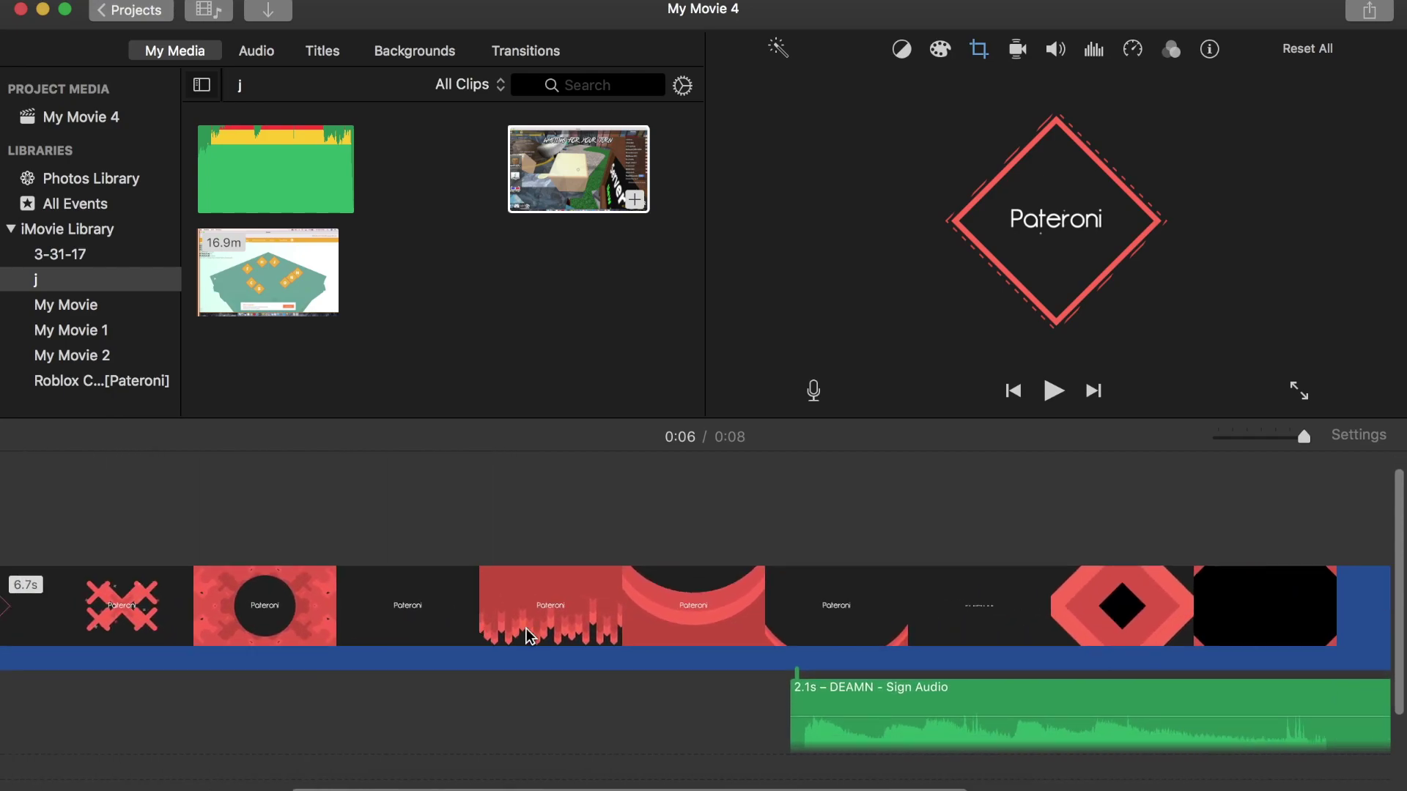
scroll(529, 635, right, 15)
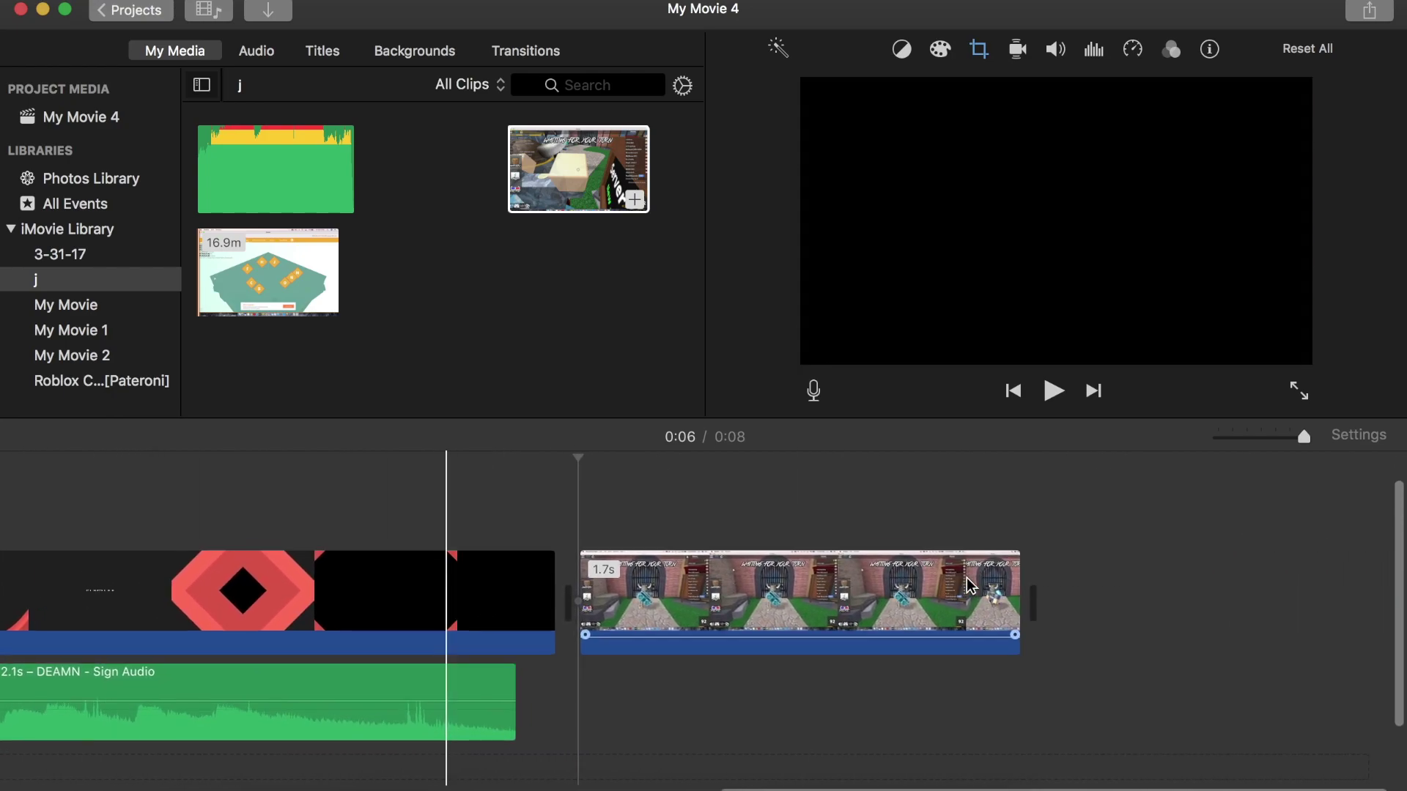
scroll(732, 584, left, 5)
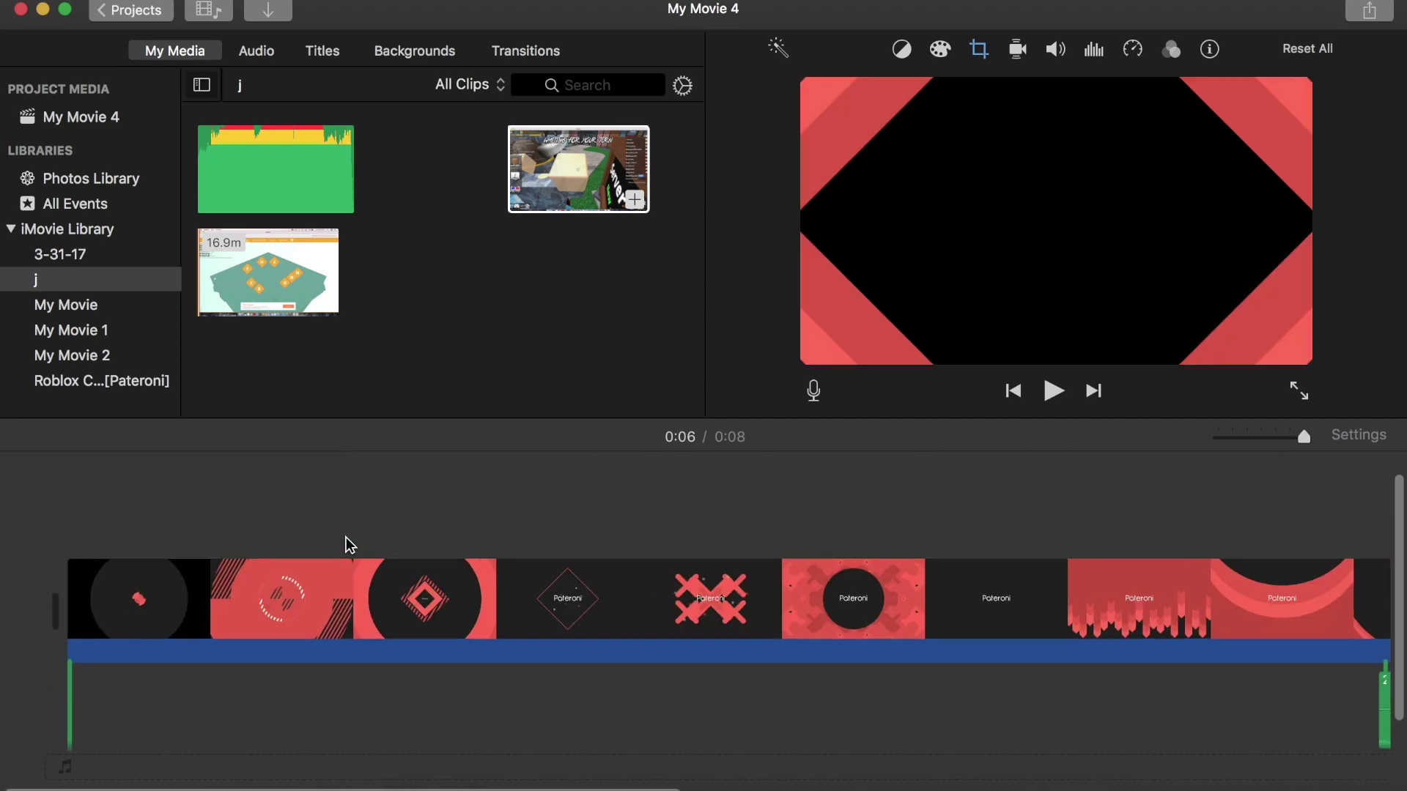
scroll(645, 597, right, 10)
scroll(645, 597, right, 10)
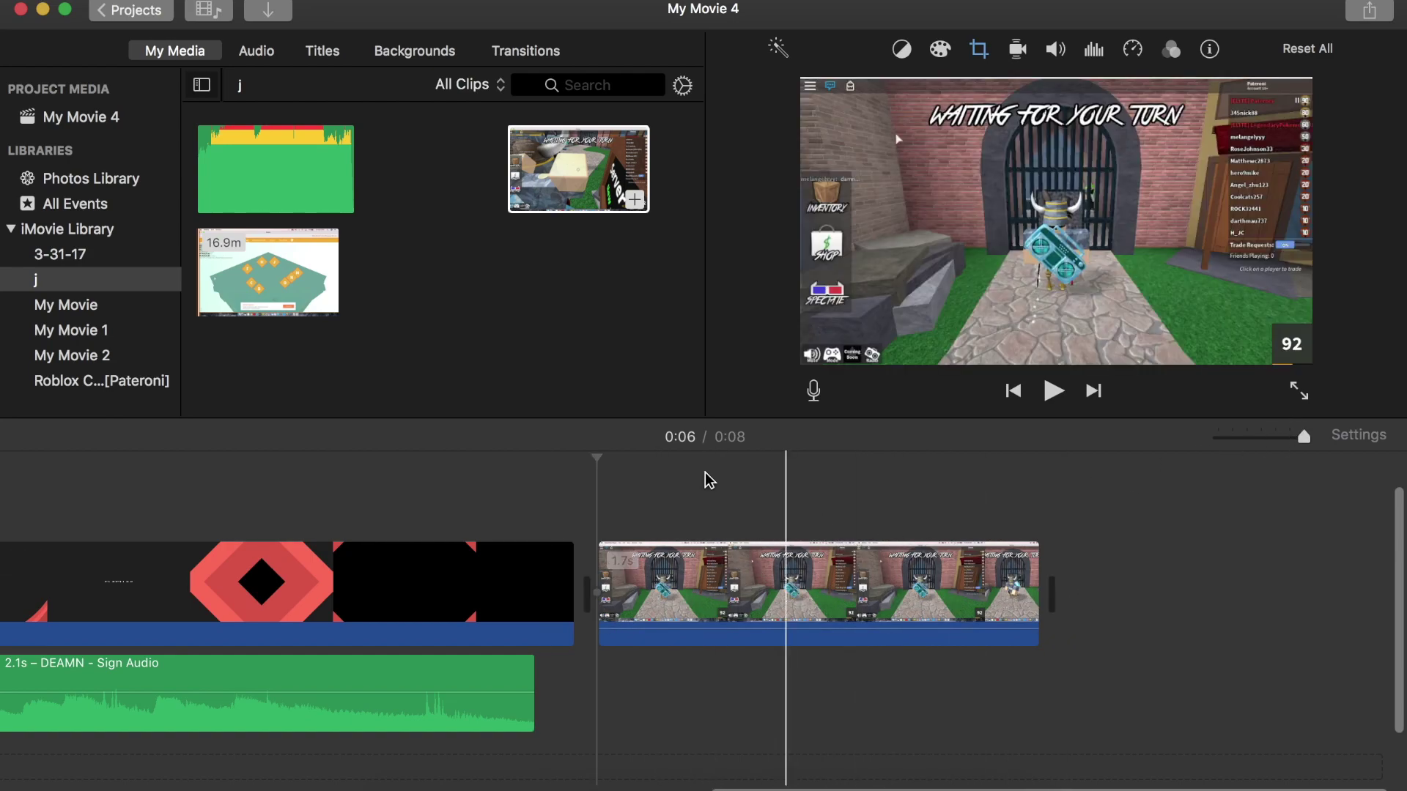
click(611, 506)
click(612, 513)
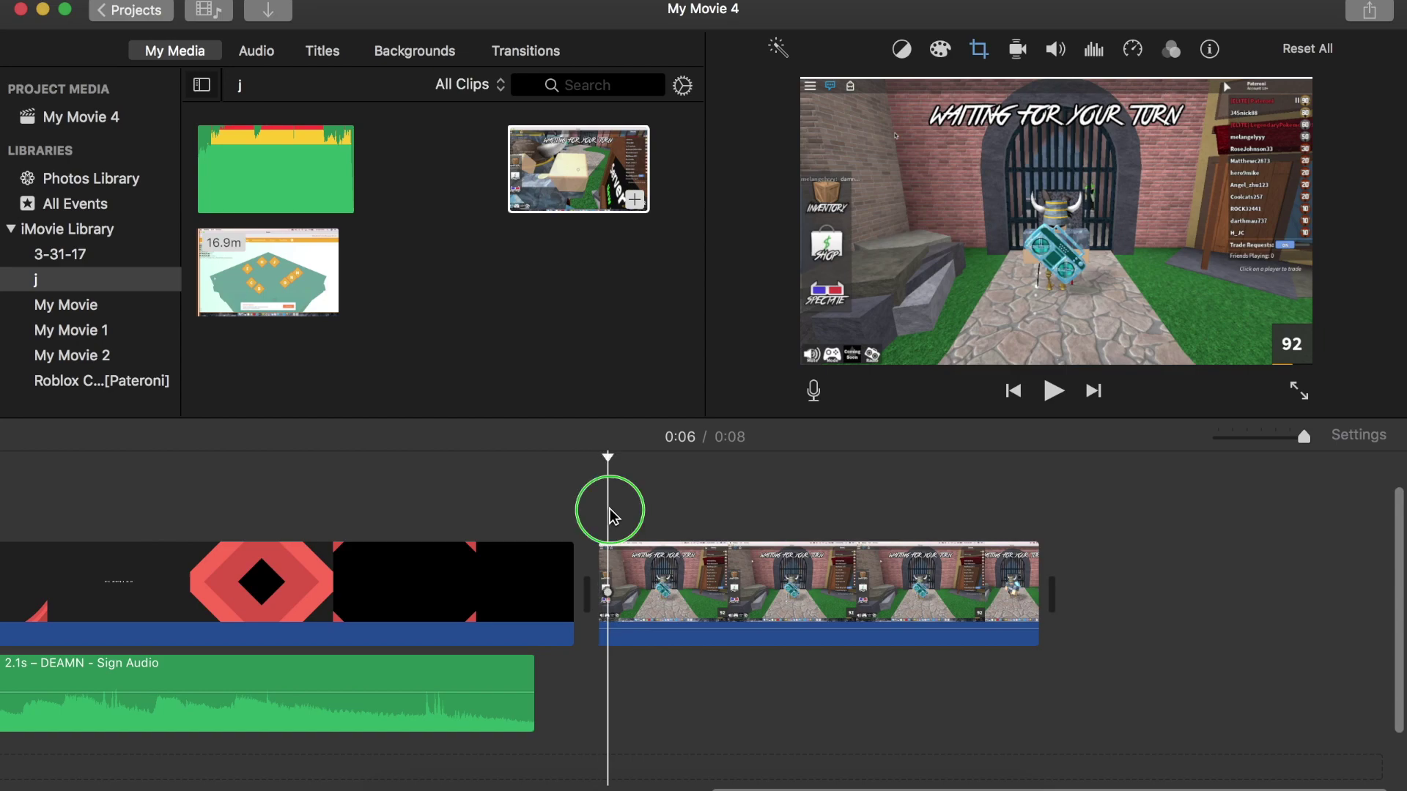
click(596, 524)
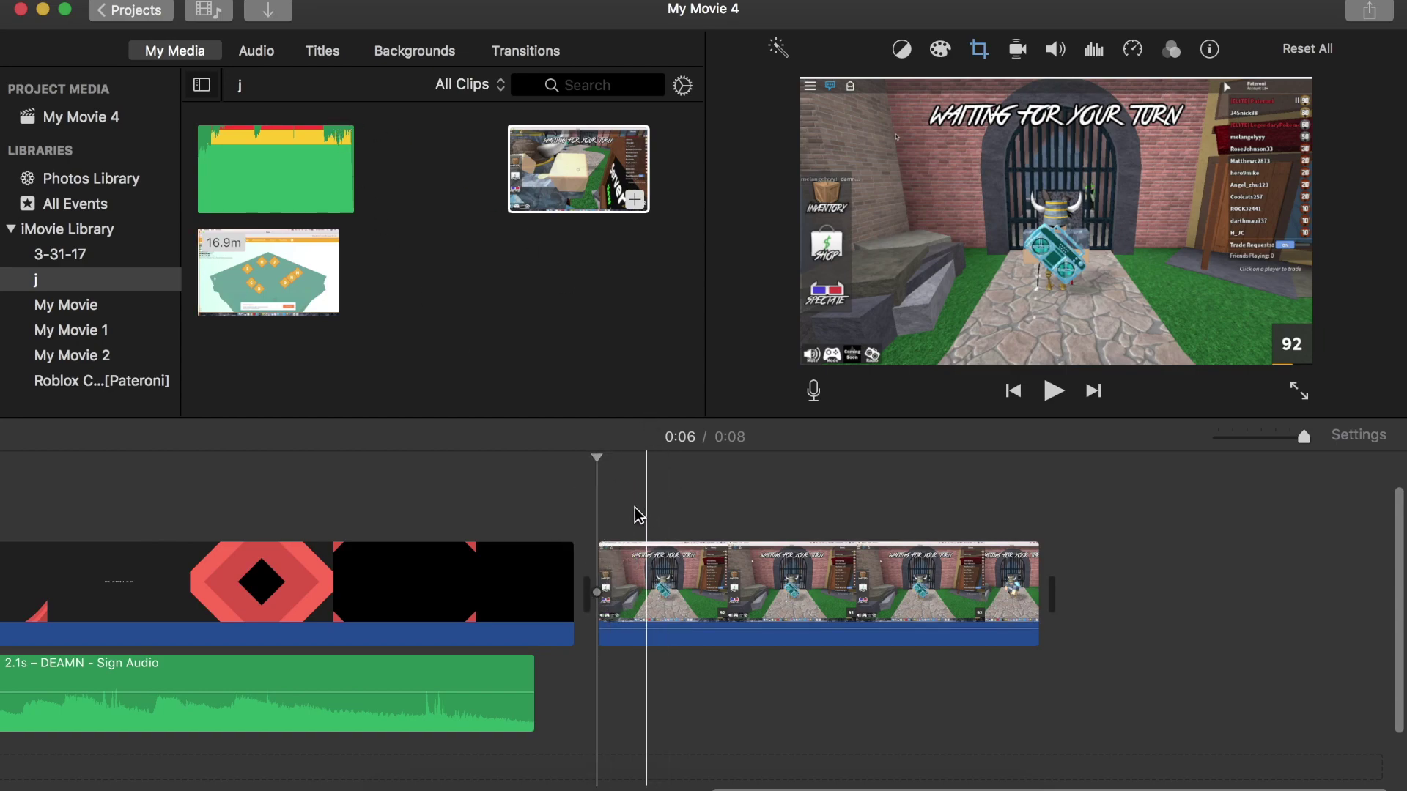
Add a Pull Focus title above the gameplay clip, beginning at the clip's start
click(379, 143)
click(323, 51)
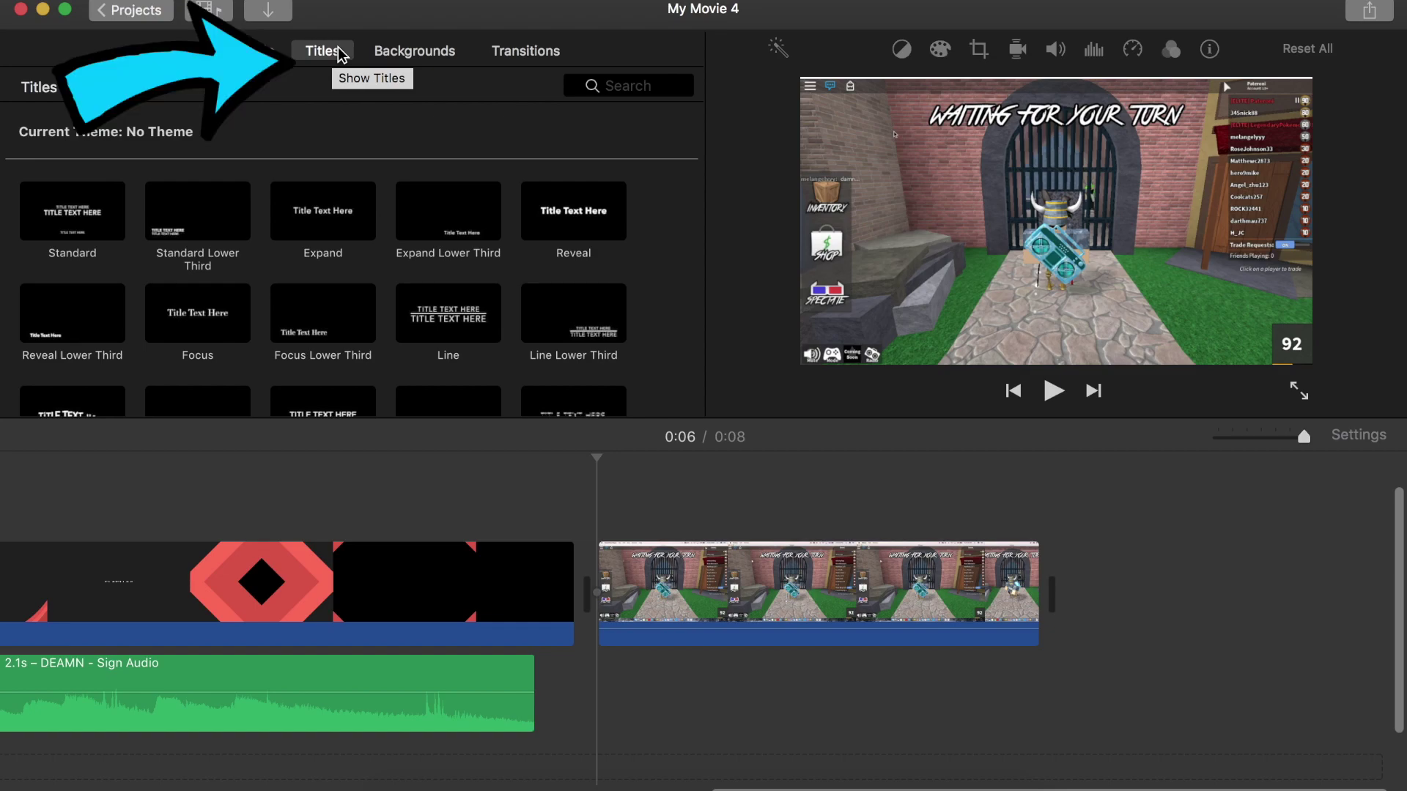
scroll(318, 232, down, 15)
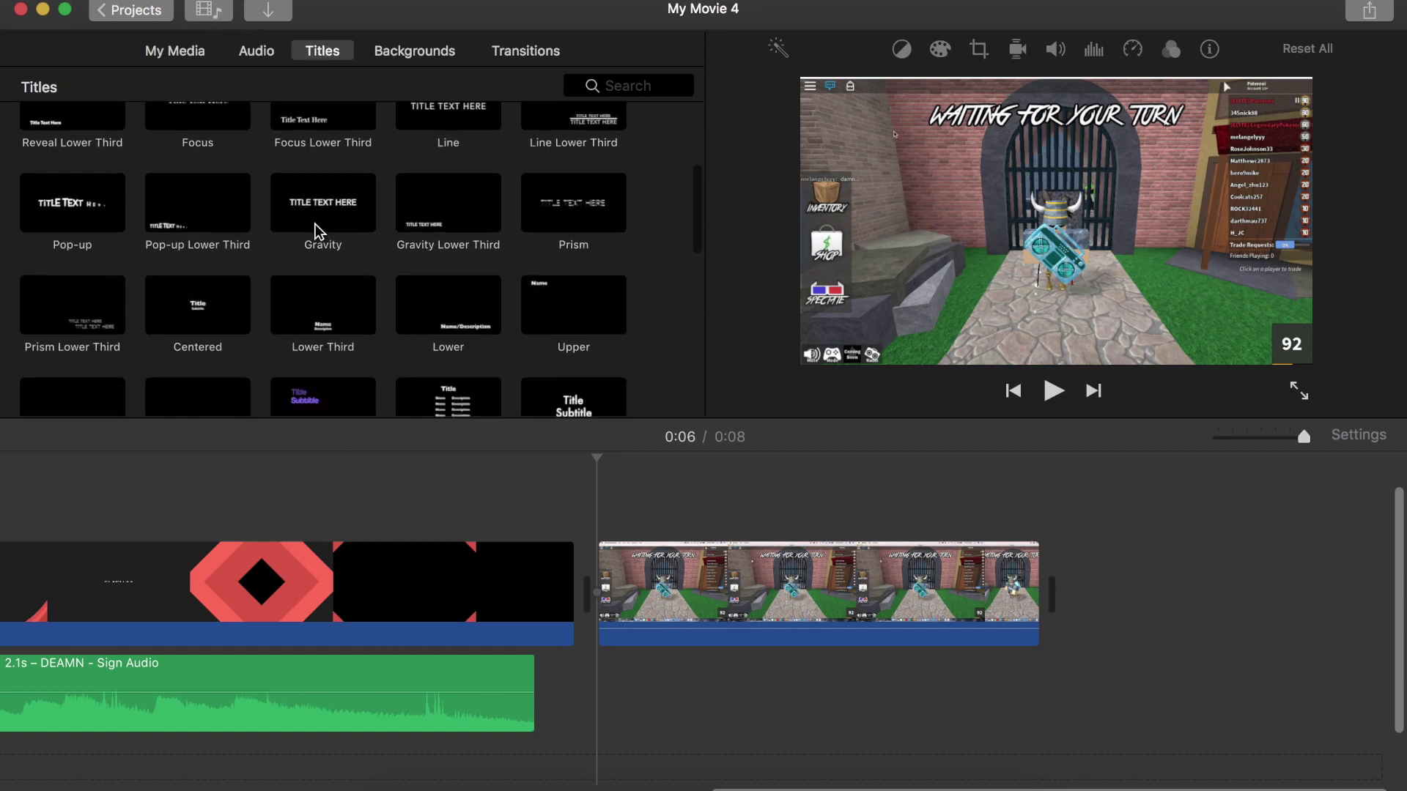
scroll(317, 232, up, 2)
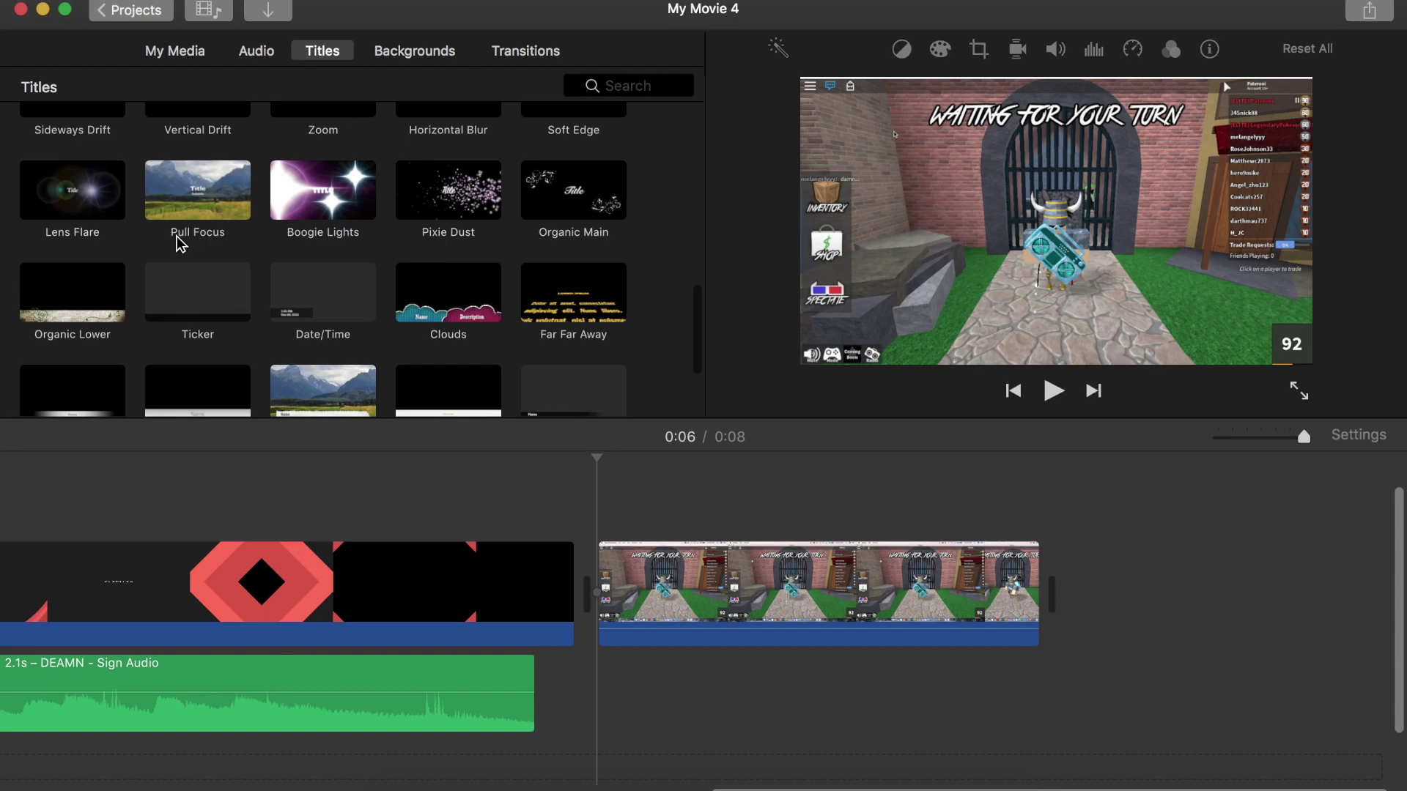
drag(206, 223, 601, 509)
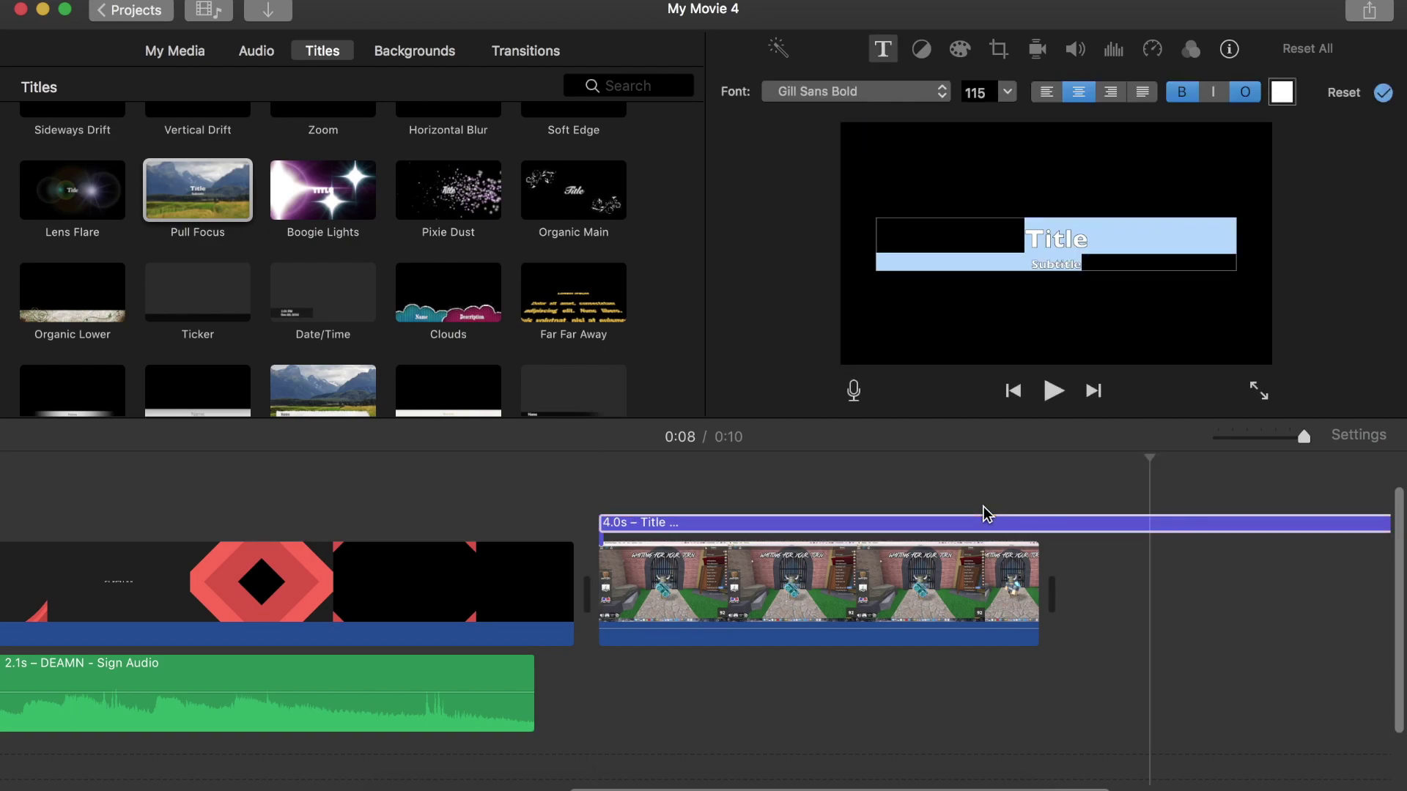
Split the title at the end of the gameplay clip and delete the part that extends past it
click(1114, 706)
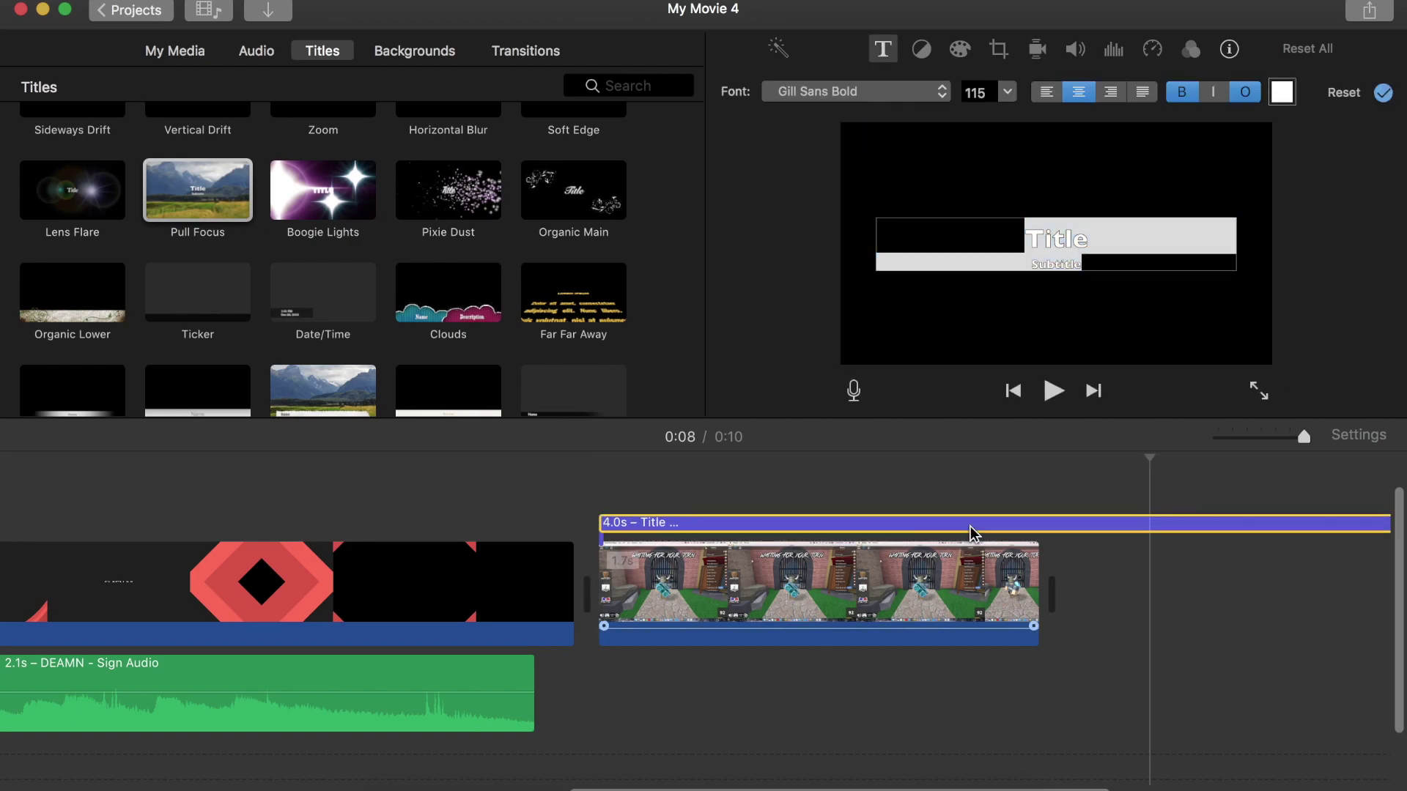
click(1038, 541)
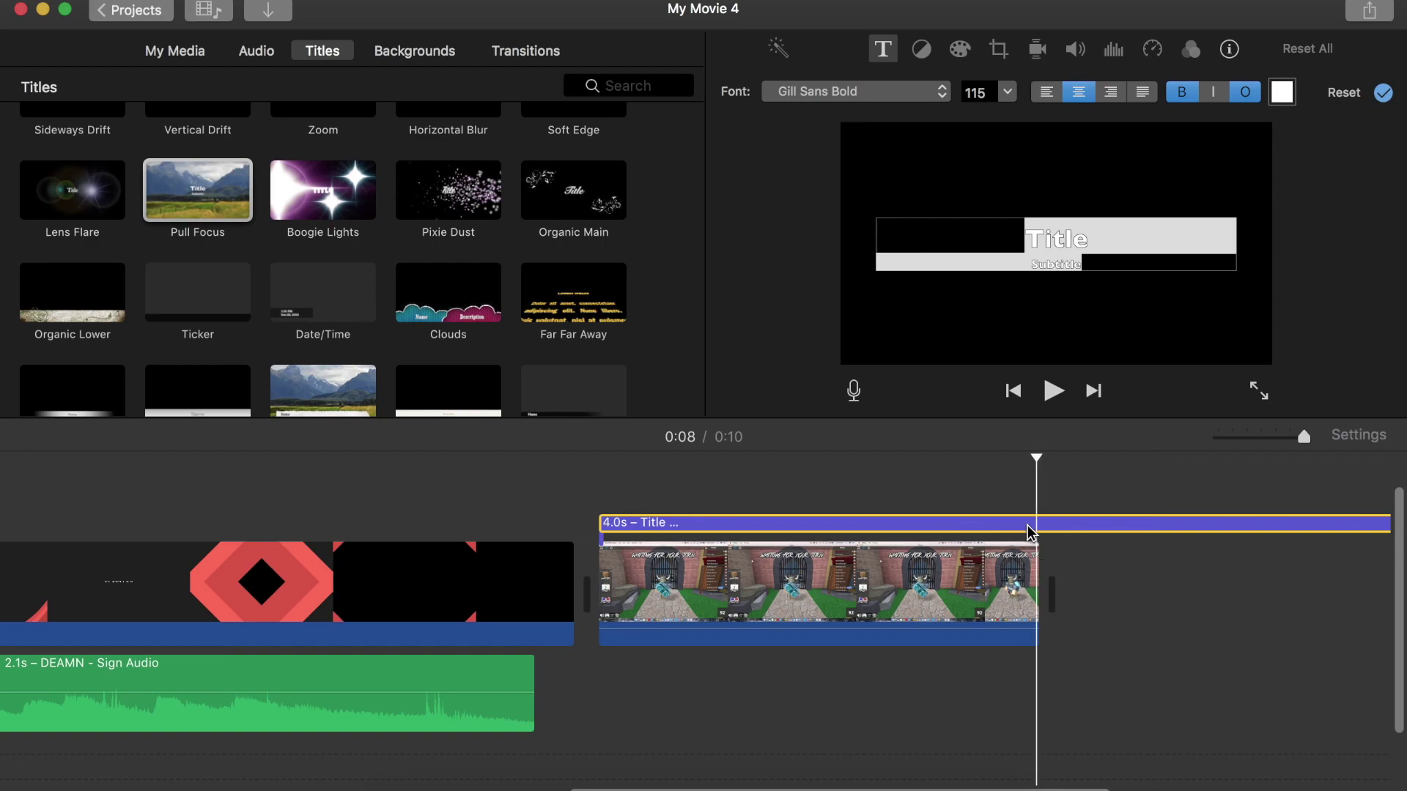
right_click(1036, 526)
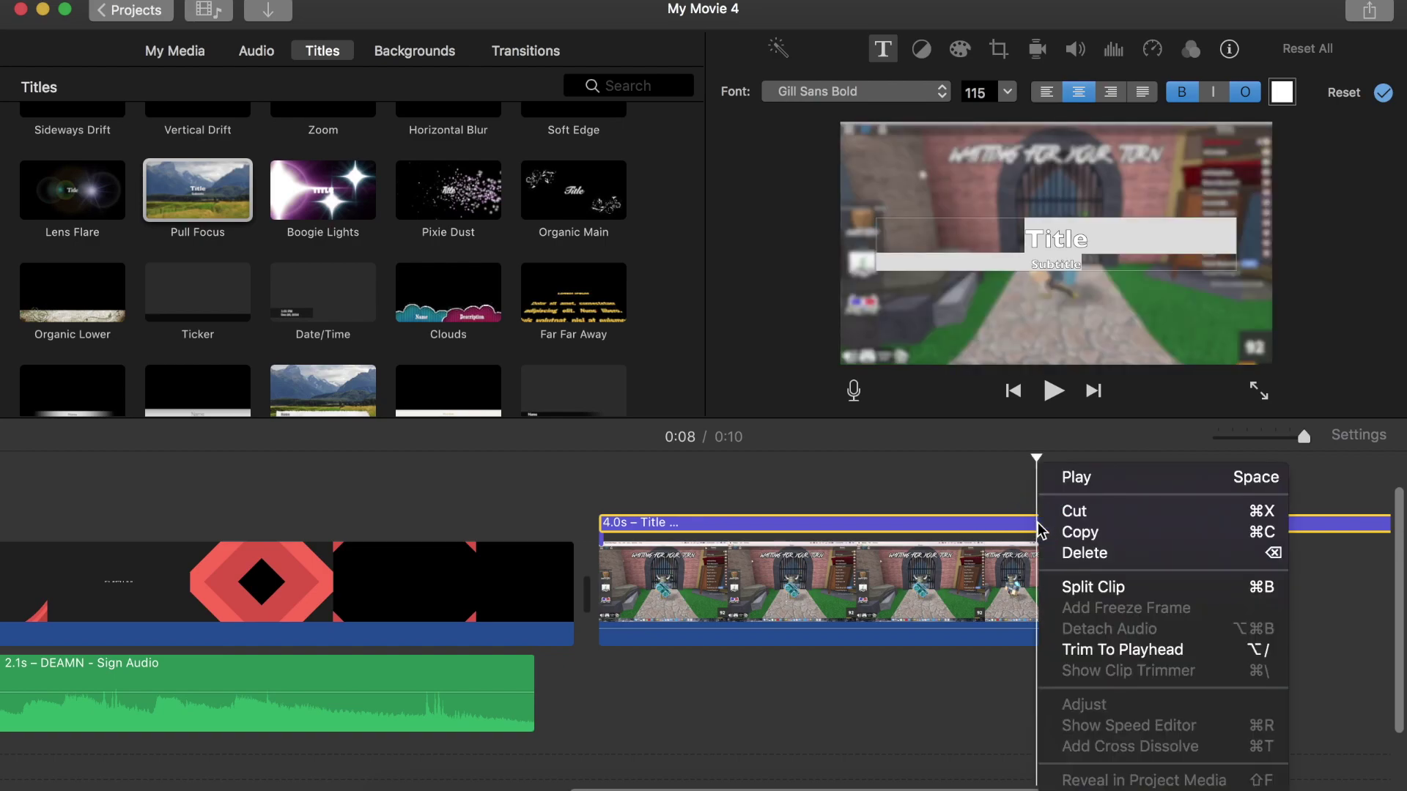
click(1048, 586)
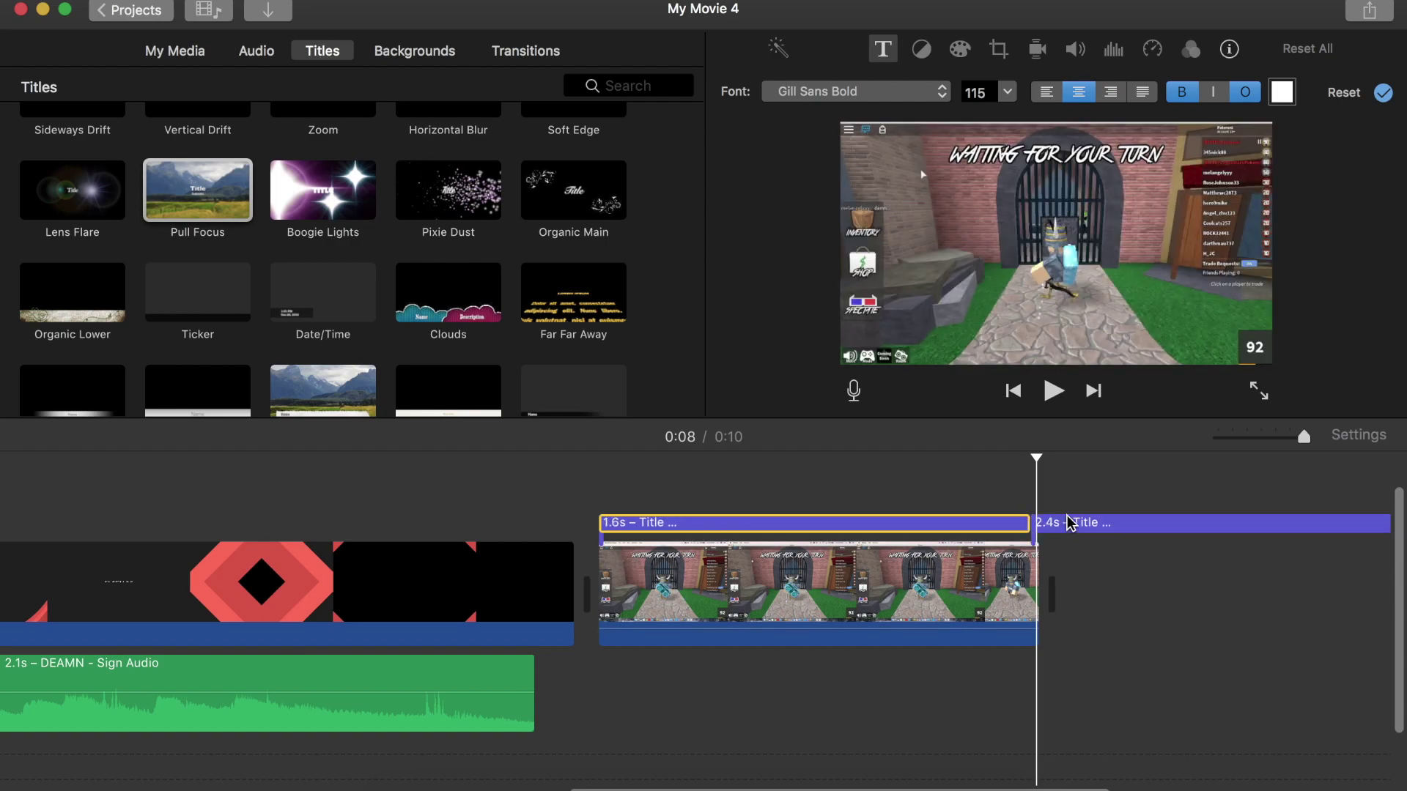
click(1072, 530)
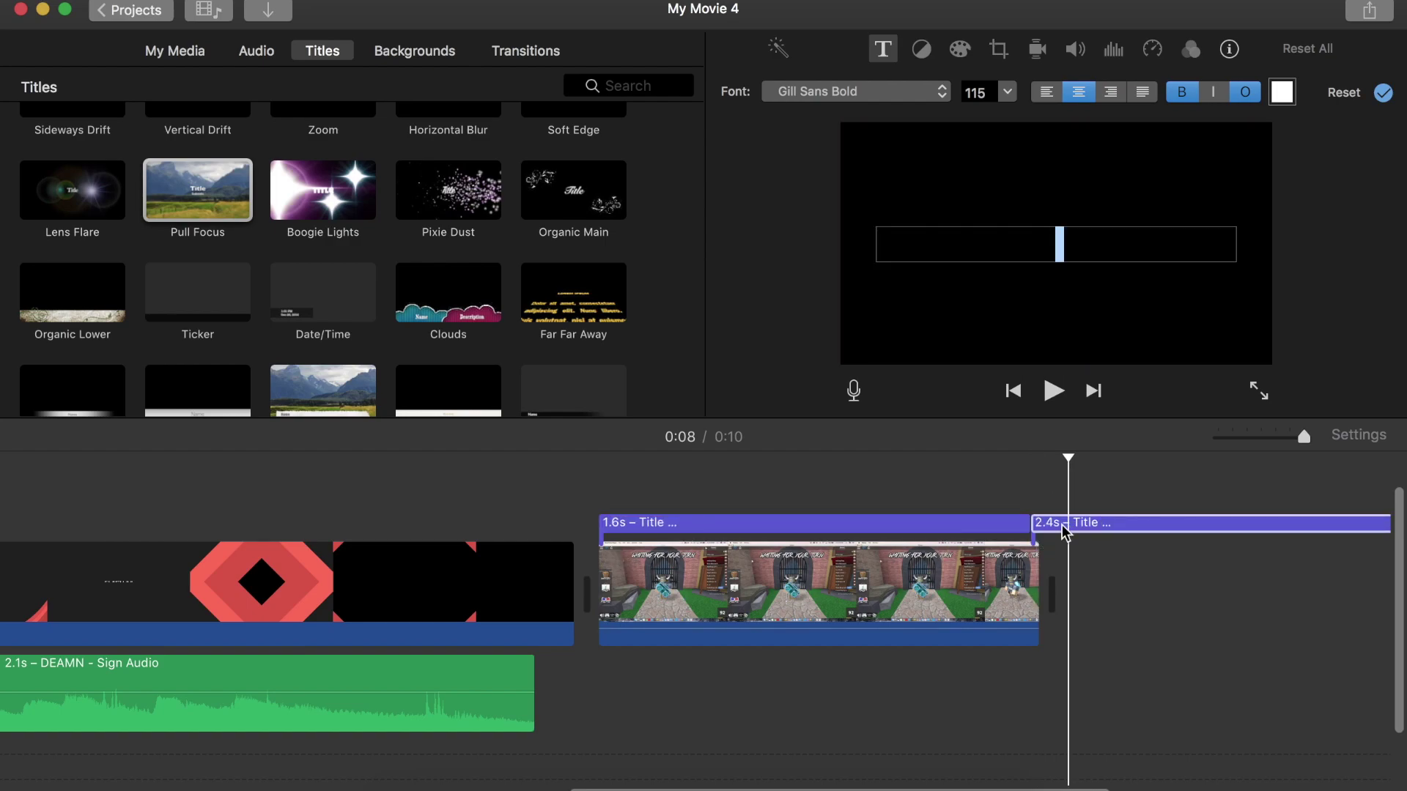
key(Delete)
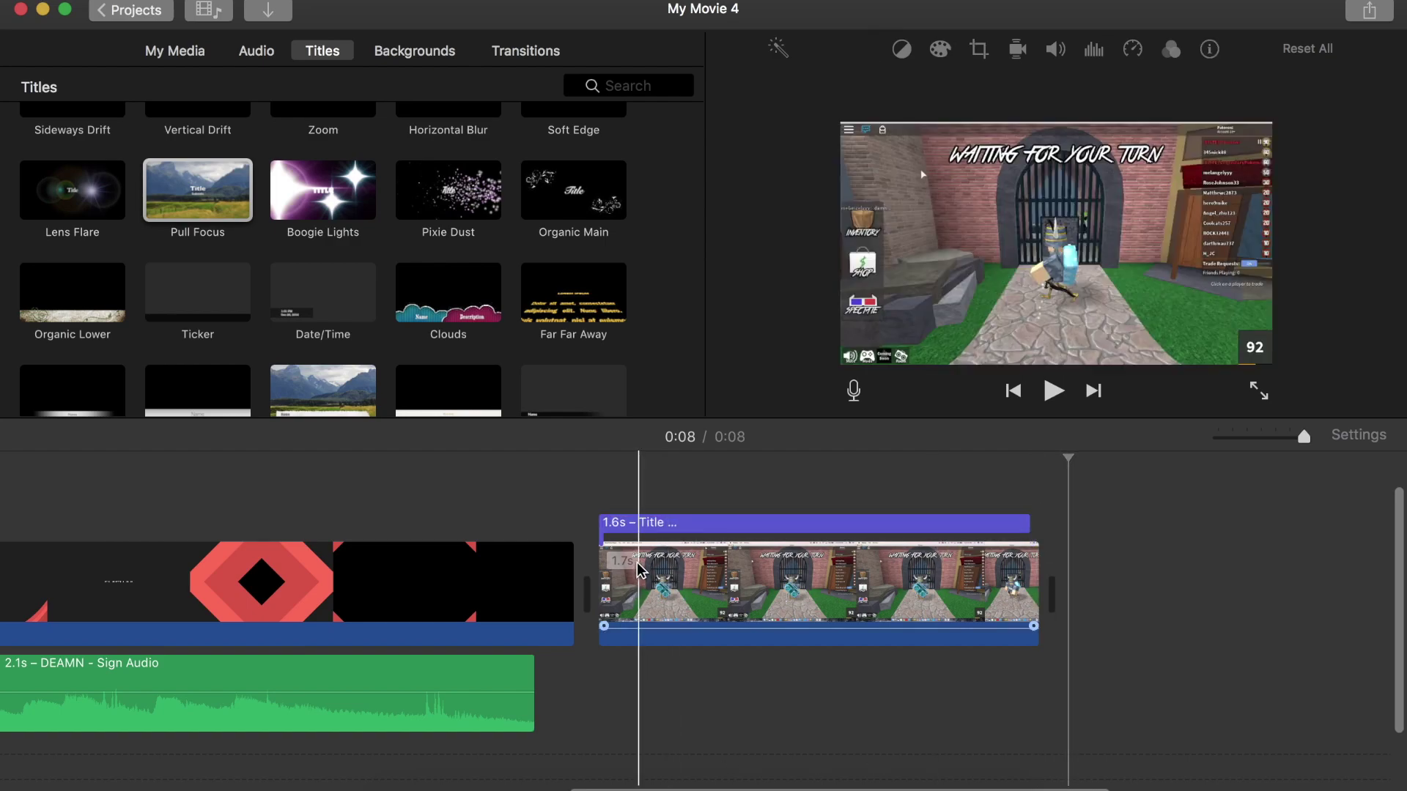
click(632, 526)
click(556, 495)
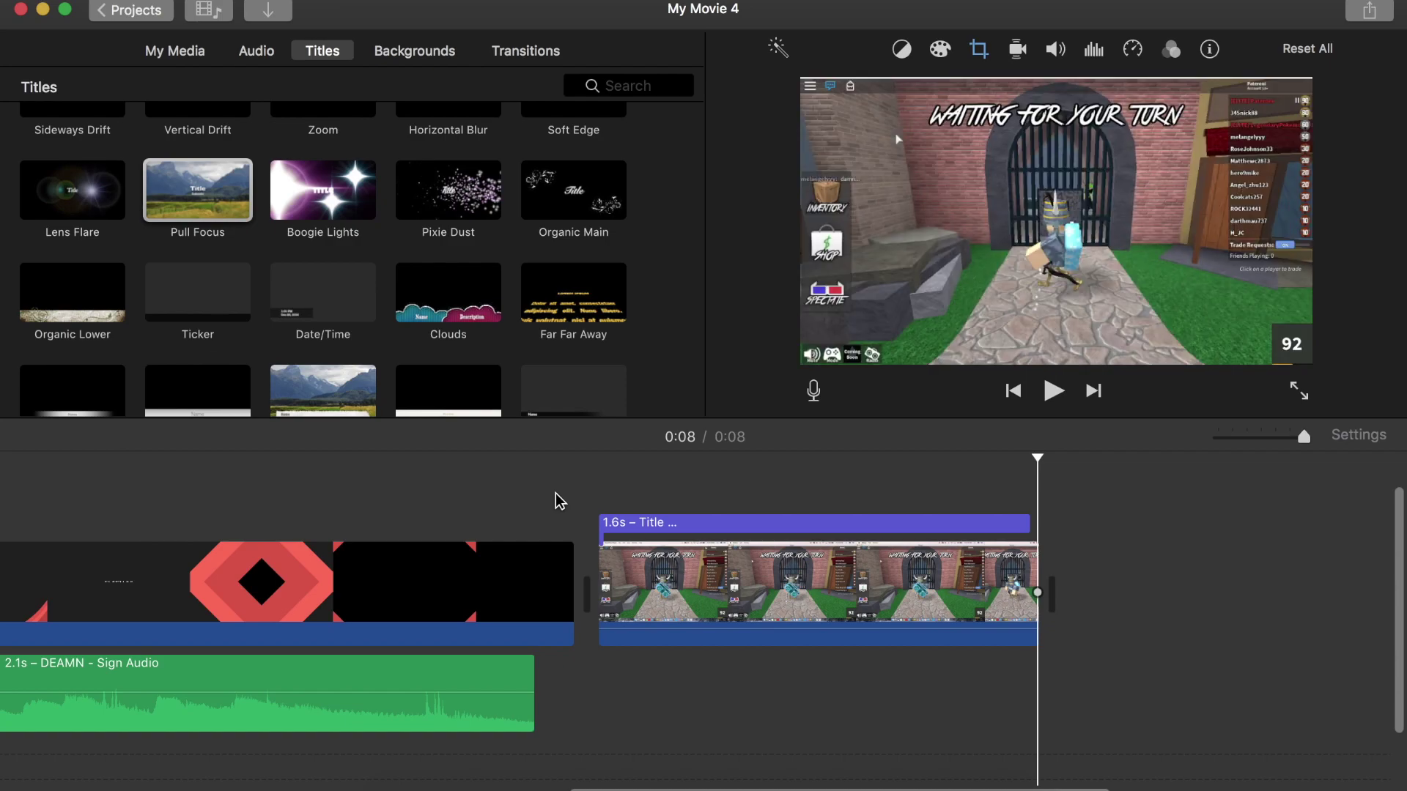
Replace the Pull Focus title's placeholder text with "Fake voice!" and apply the change
click(674, 525)
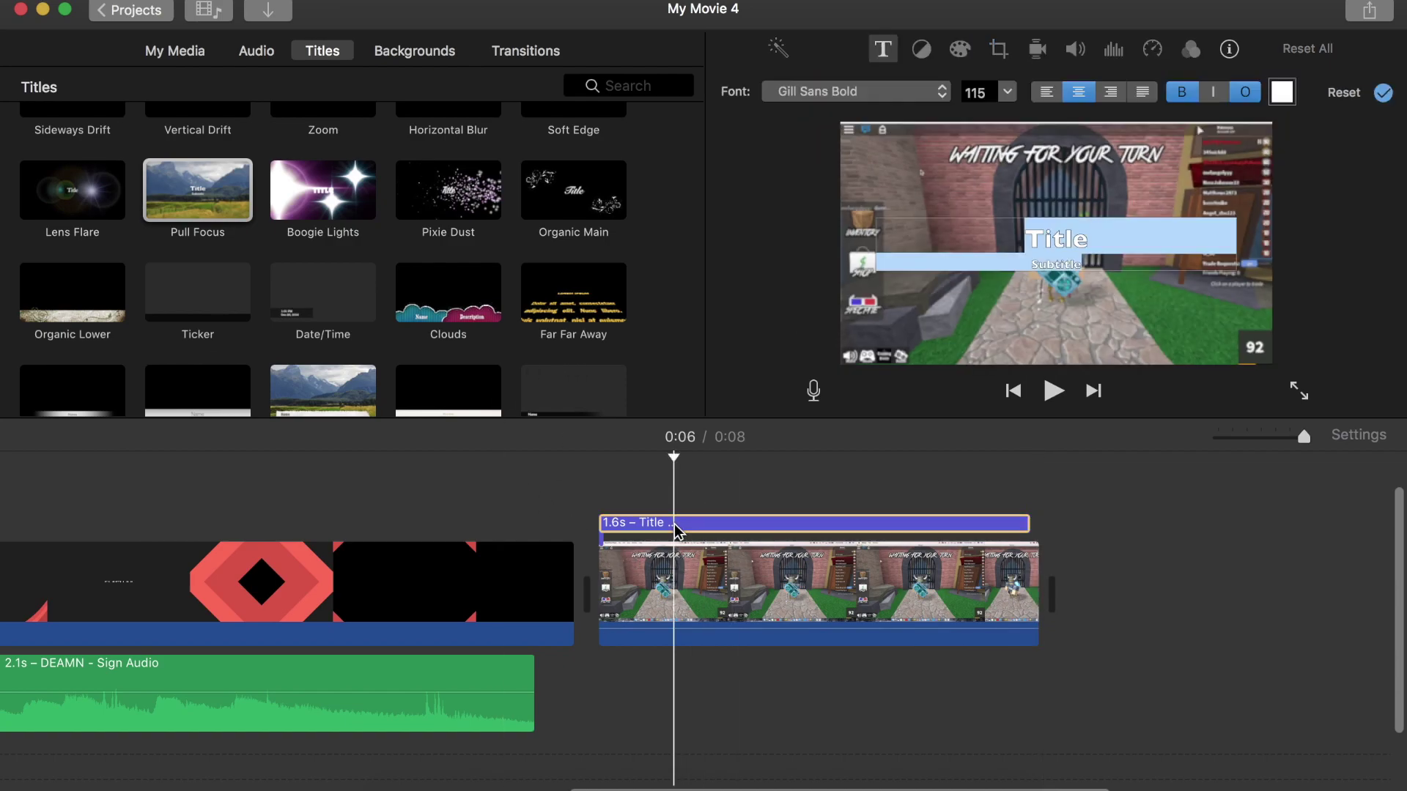
click(646, 523)
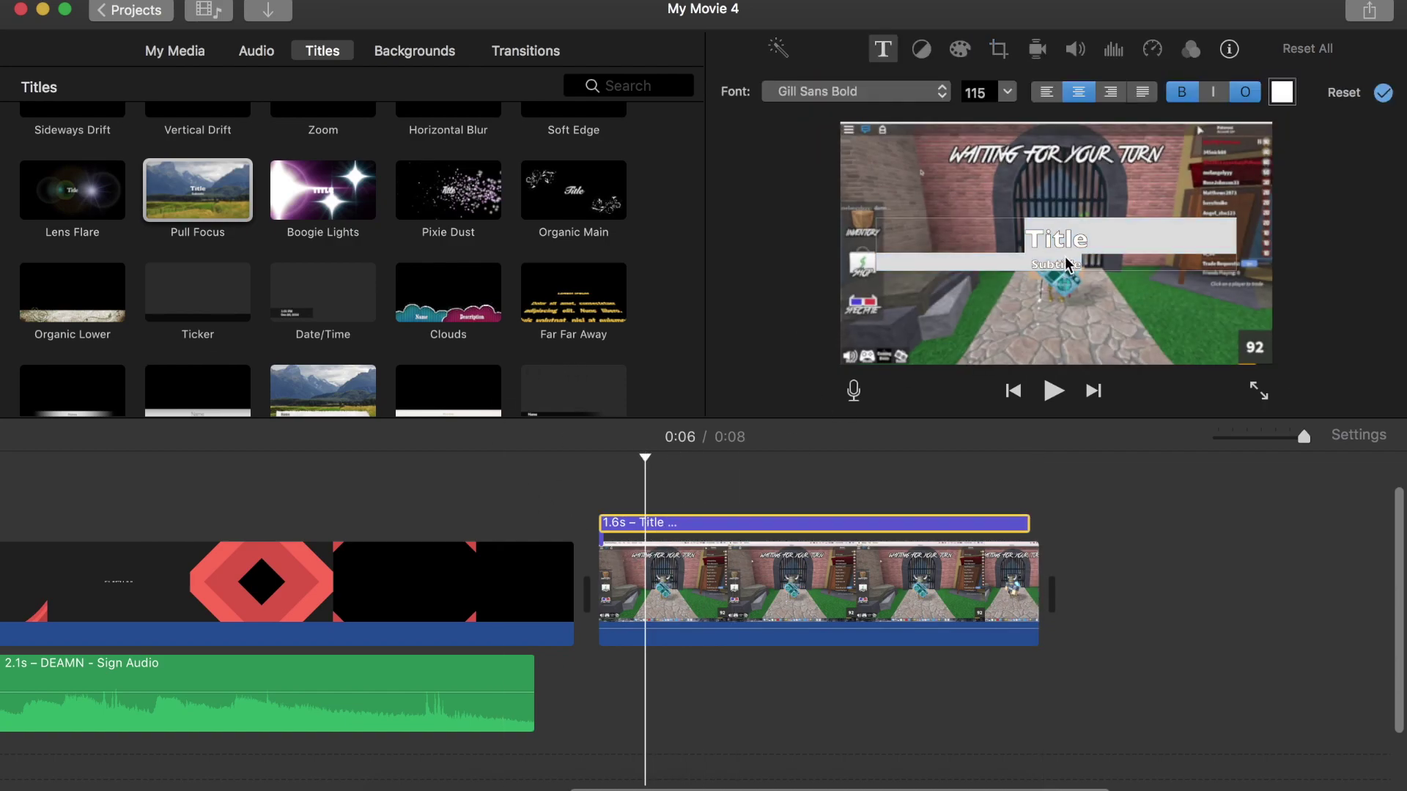
click(1027, 242)
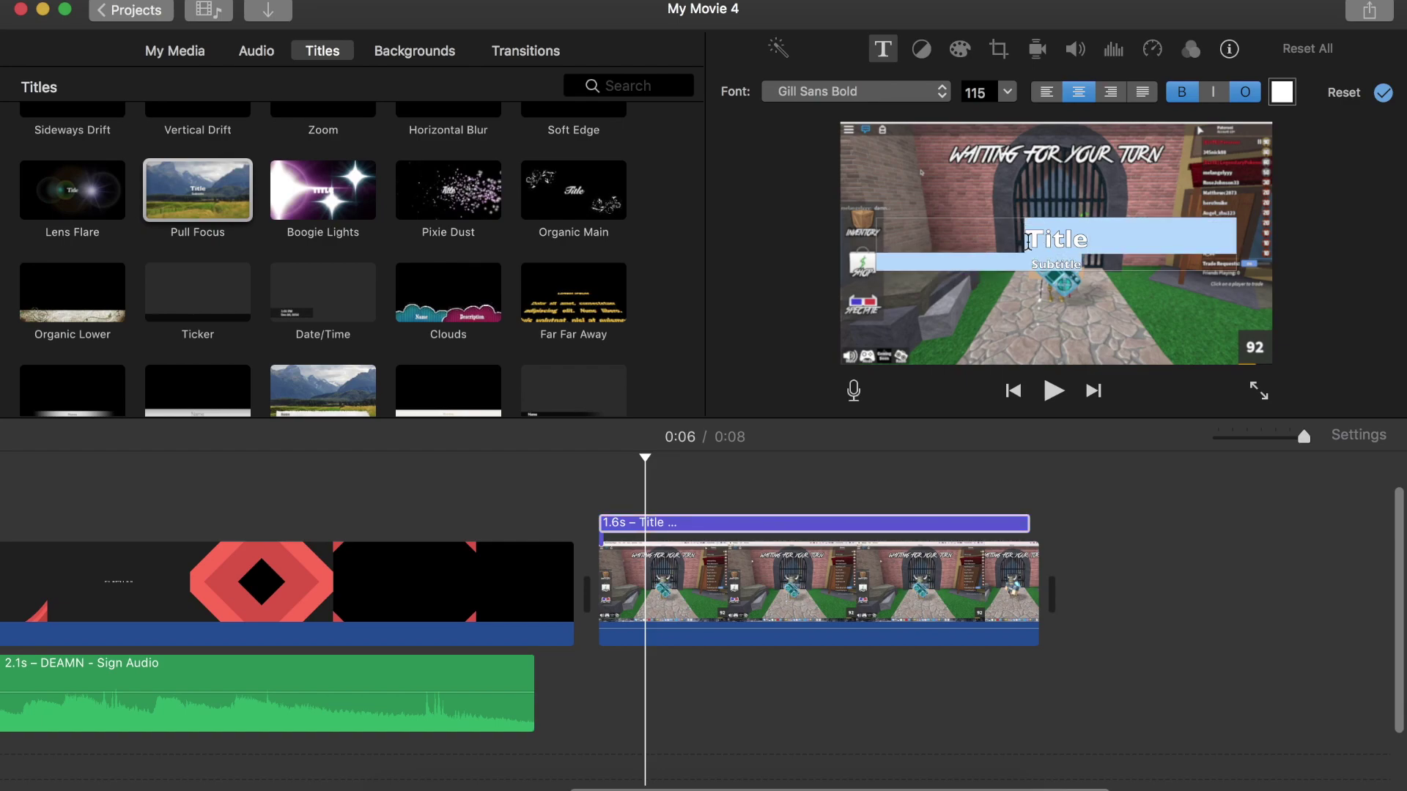
text(Fake voice!)
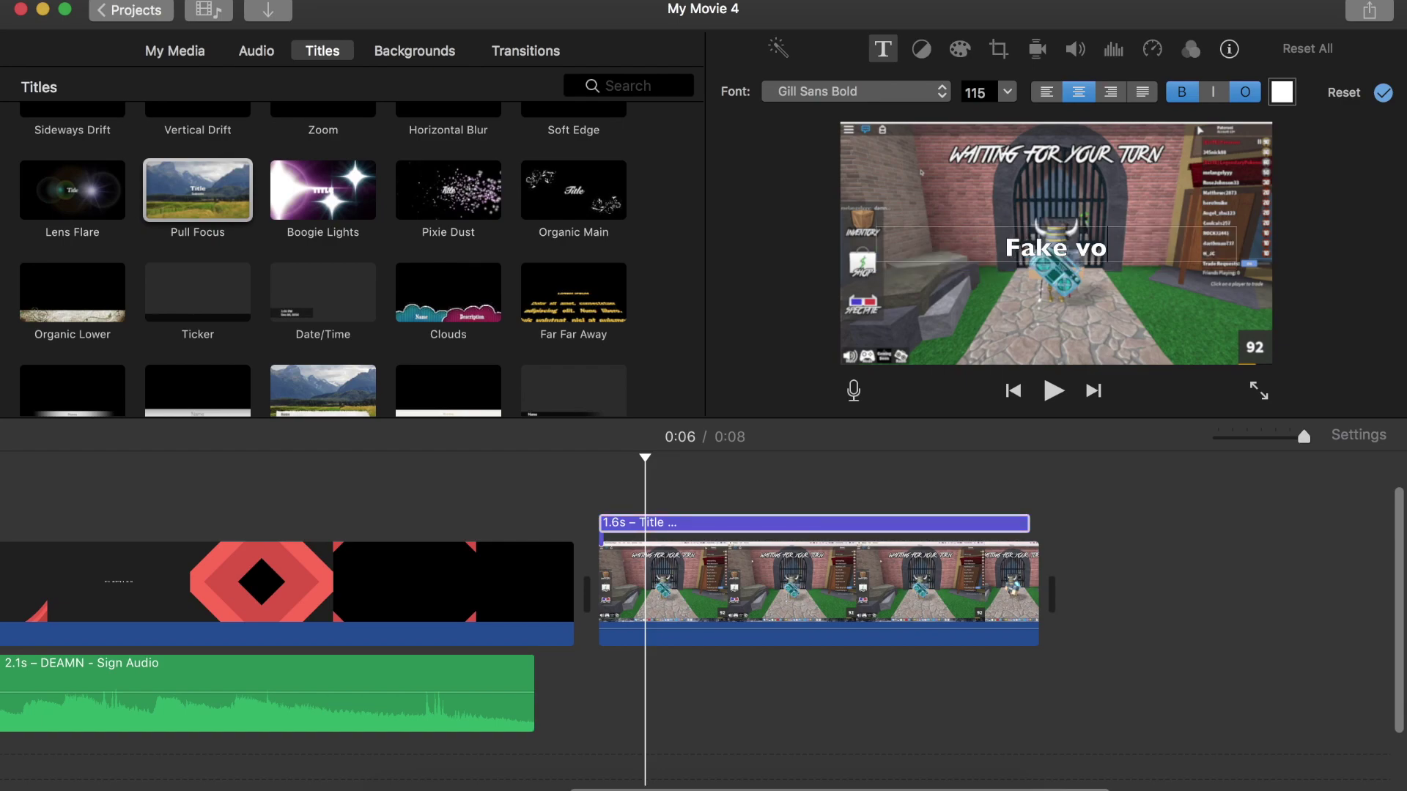
click(1383, 93)
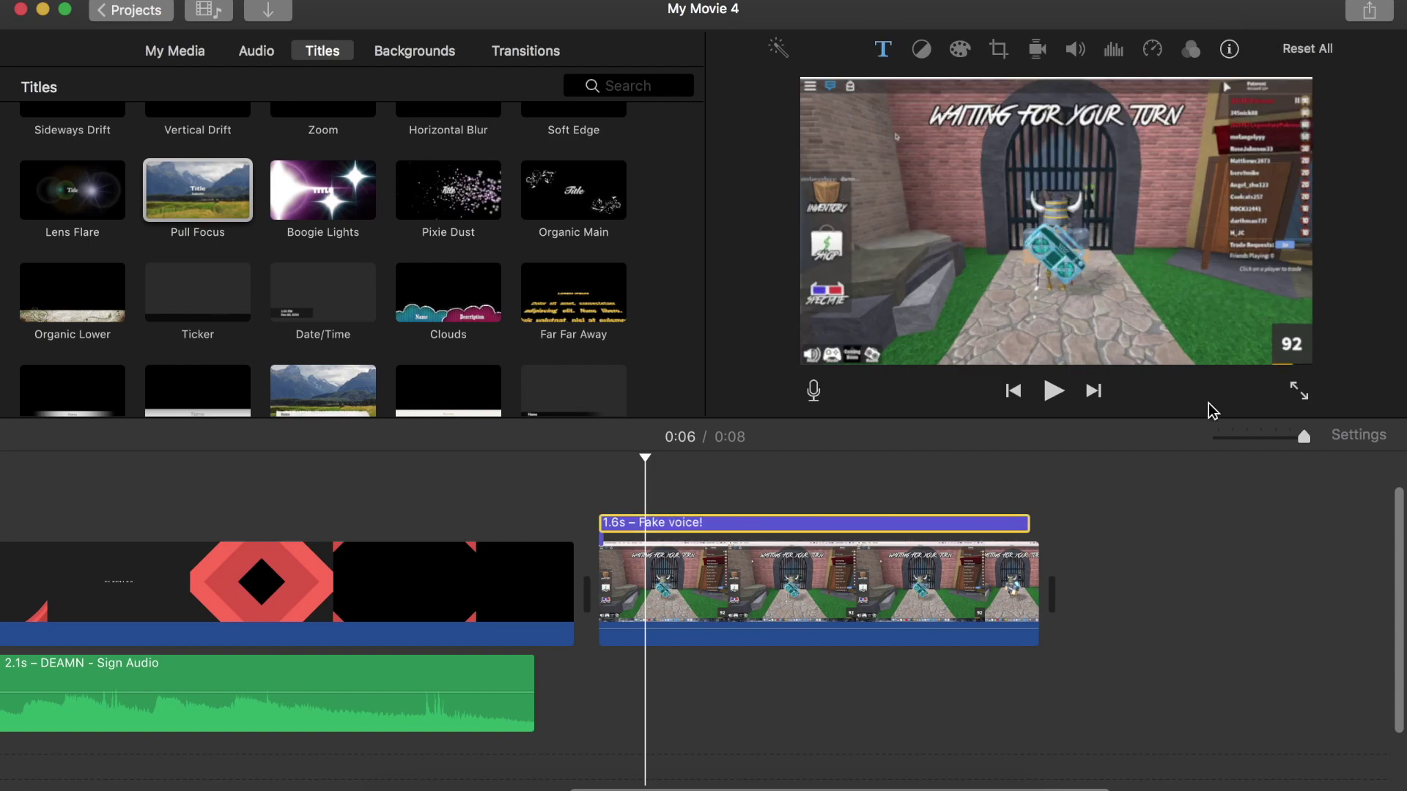
Extend the end of the gameplay clip past the title to about 2.7 s and play it back from the title's start
click(1011, 573)
drag(1039, 573, 1316, 562)
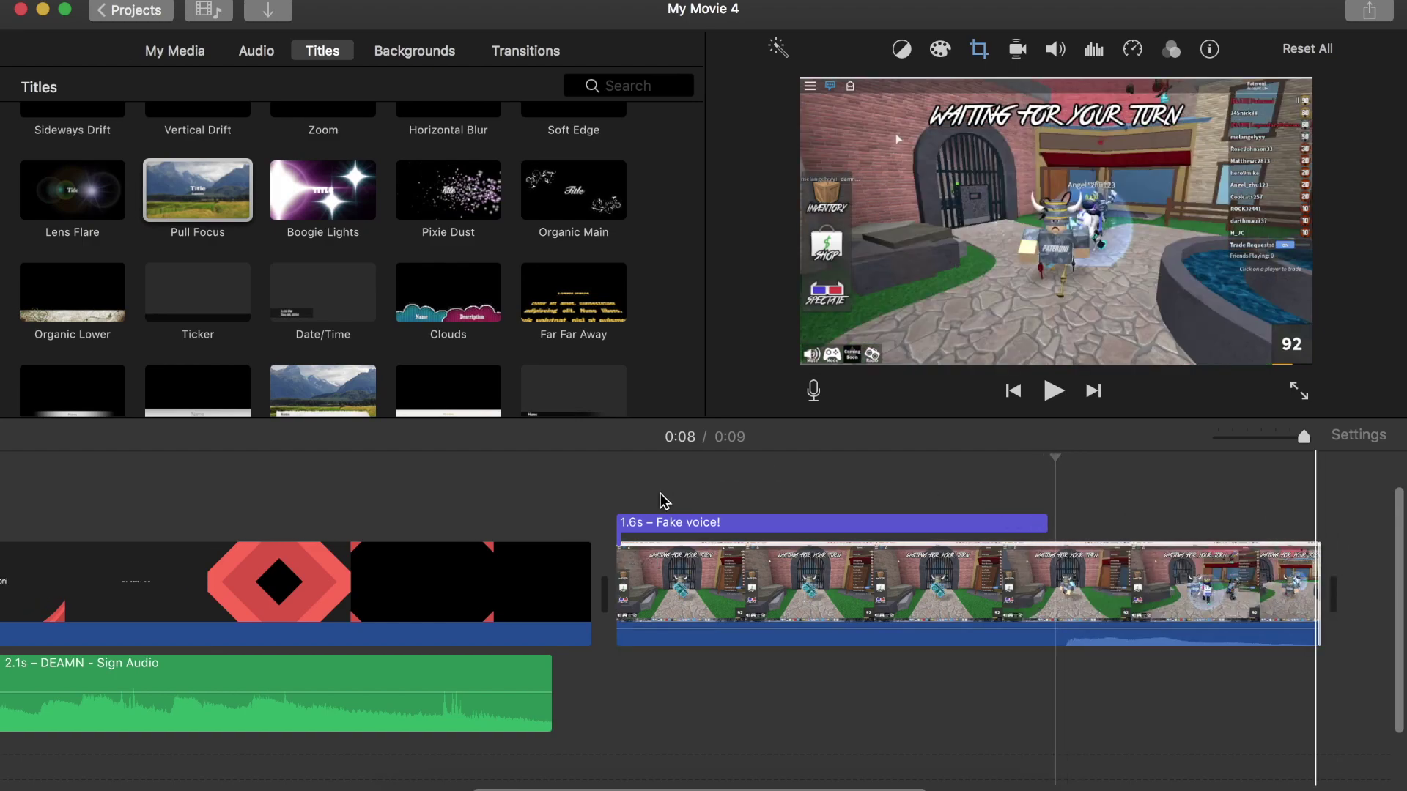
click(613, 480)
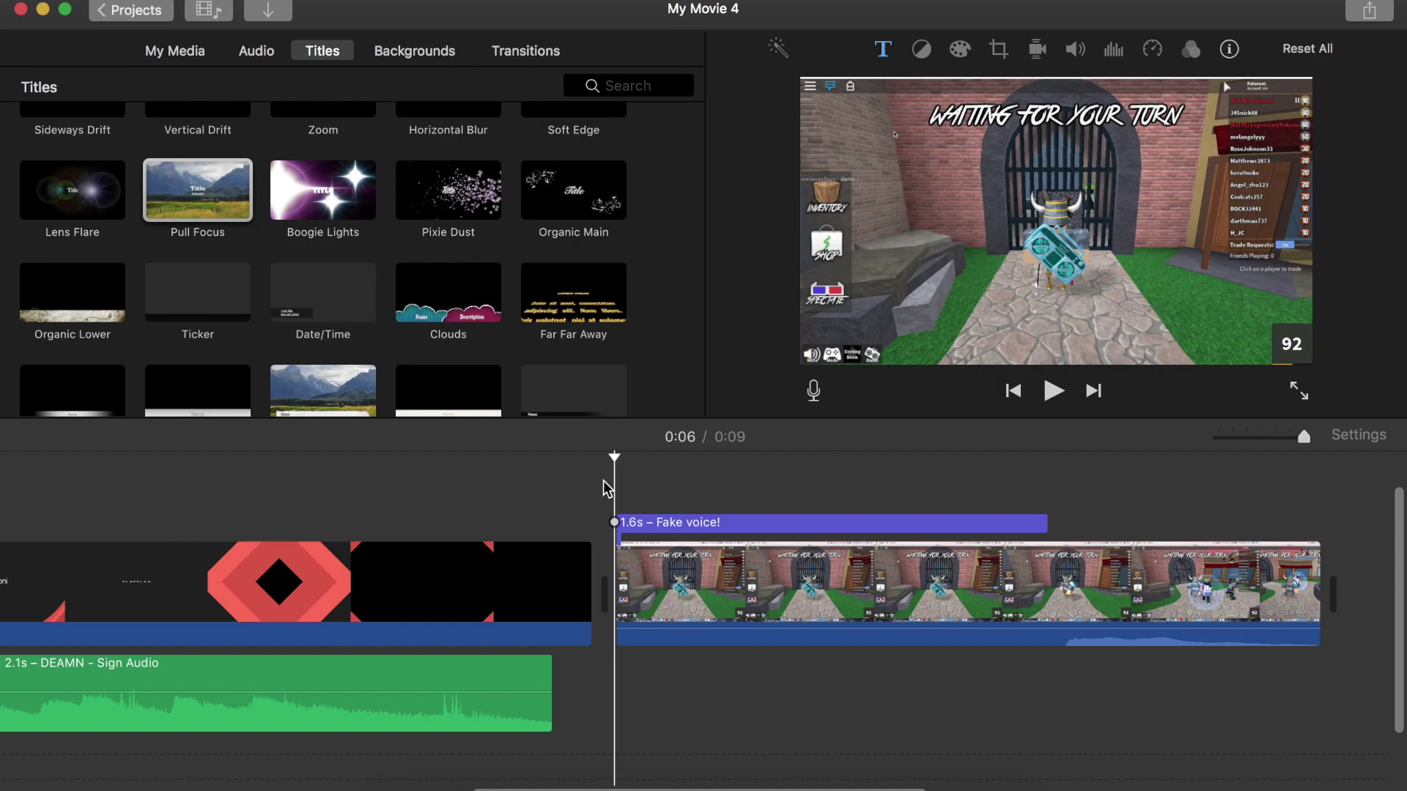
key(space)
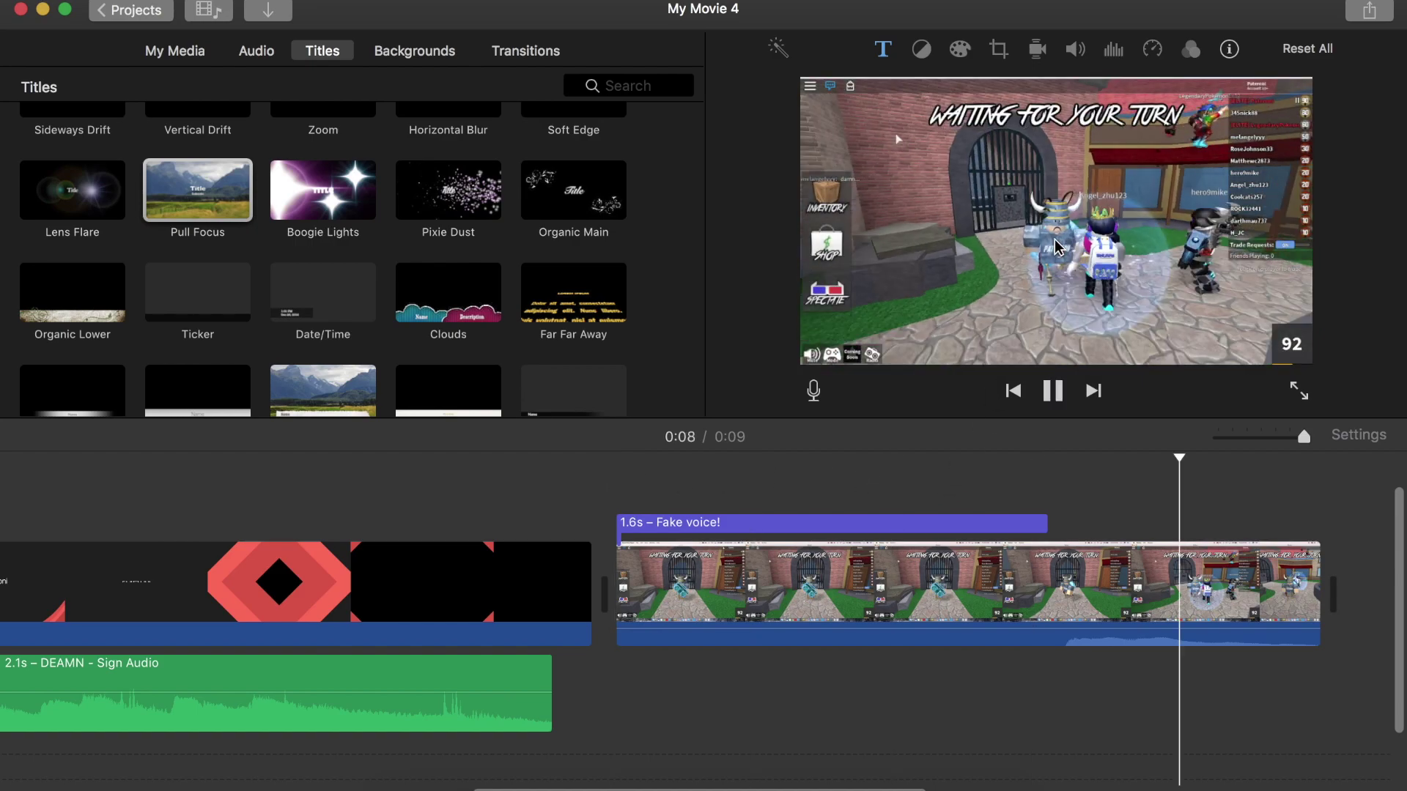
Delete the "Fake voice!" title above the gameplay clip
click(502, 490)
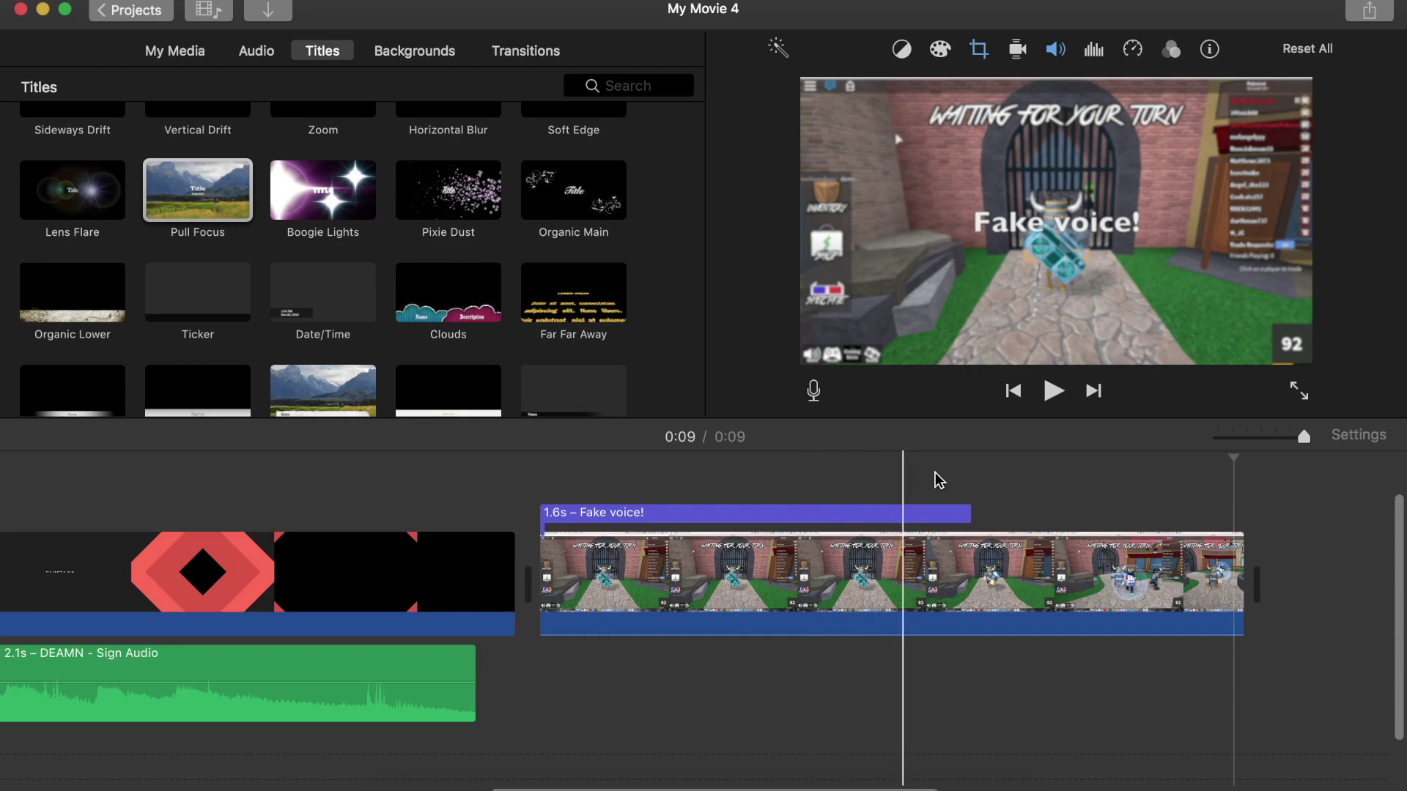
click(953, 474)
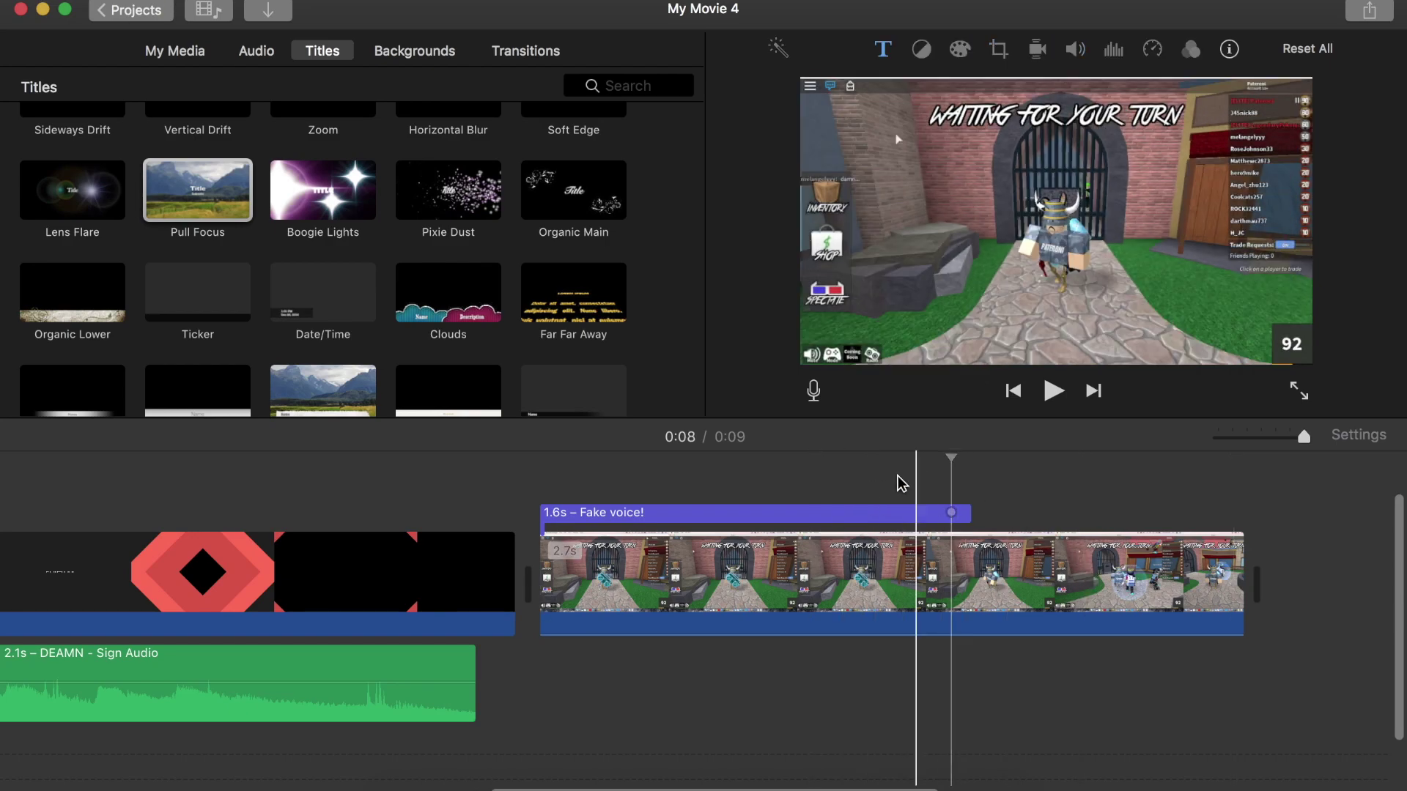
click(879, 512)
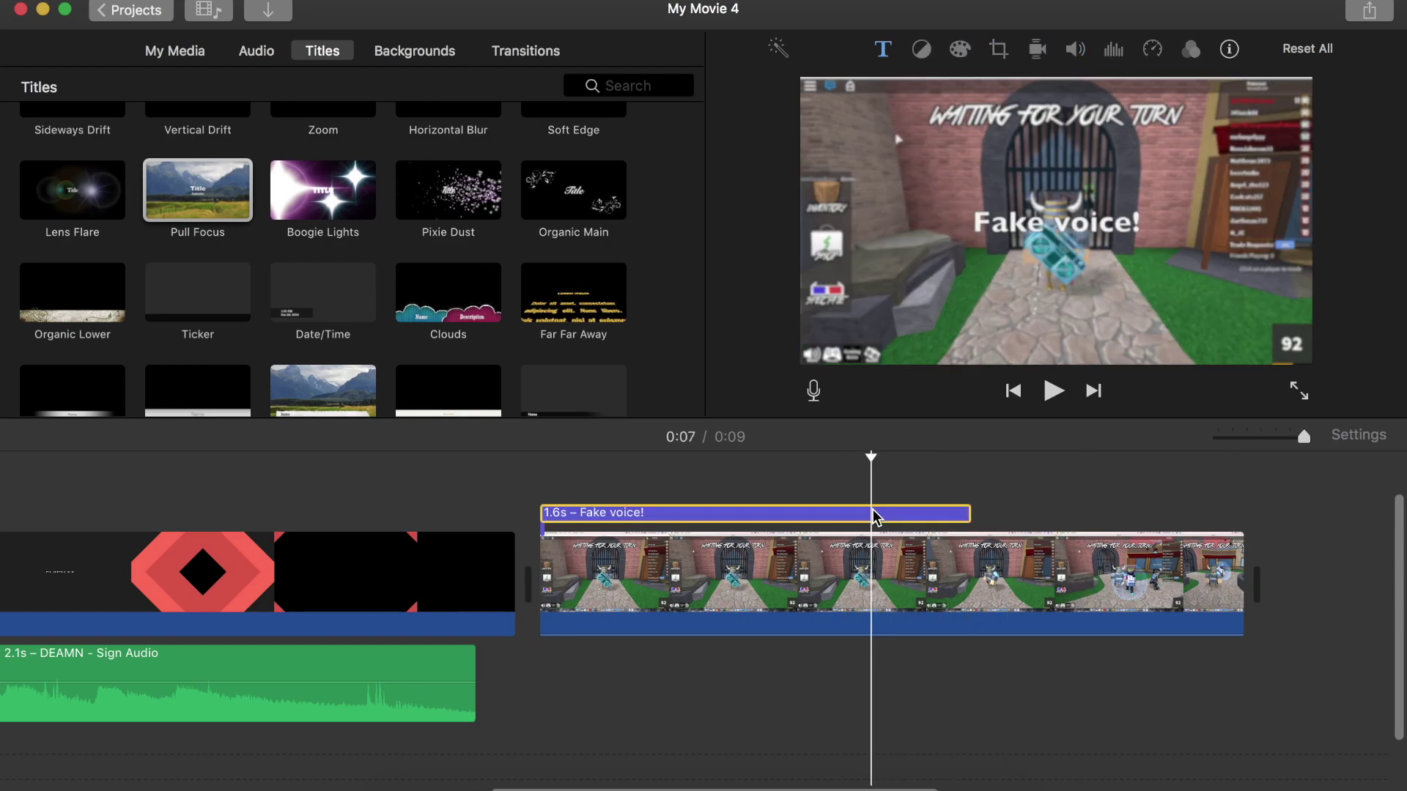
key(Delete)
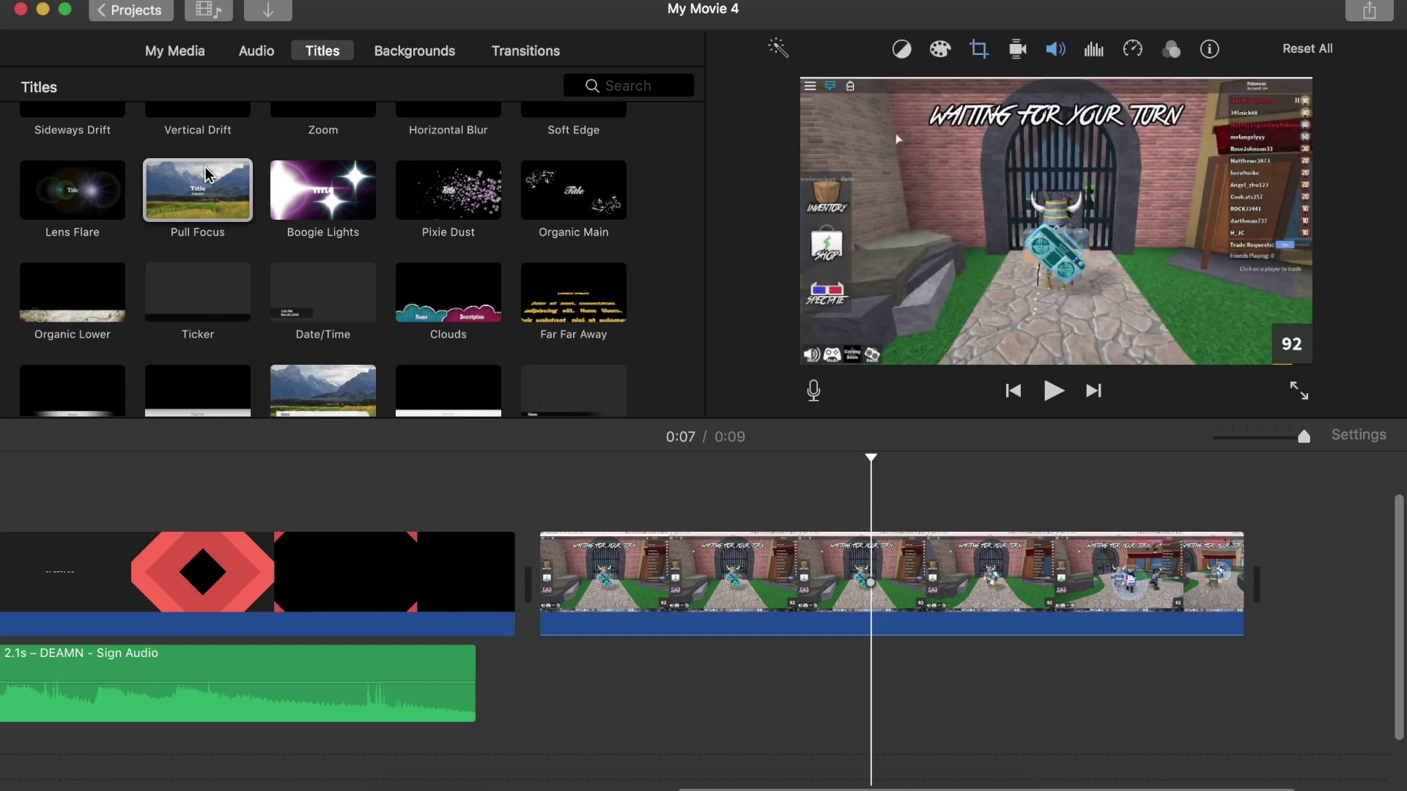
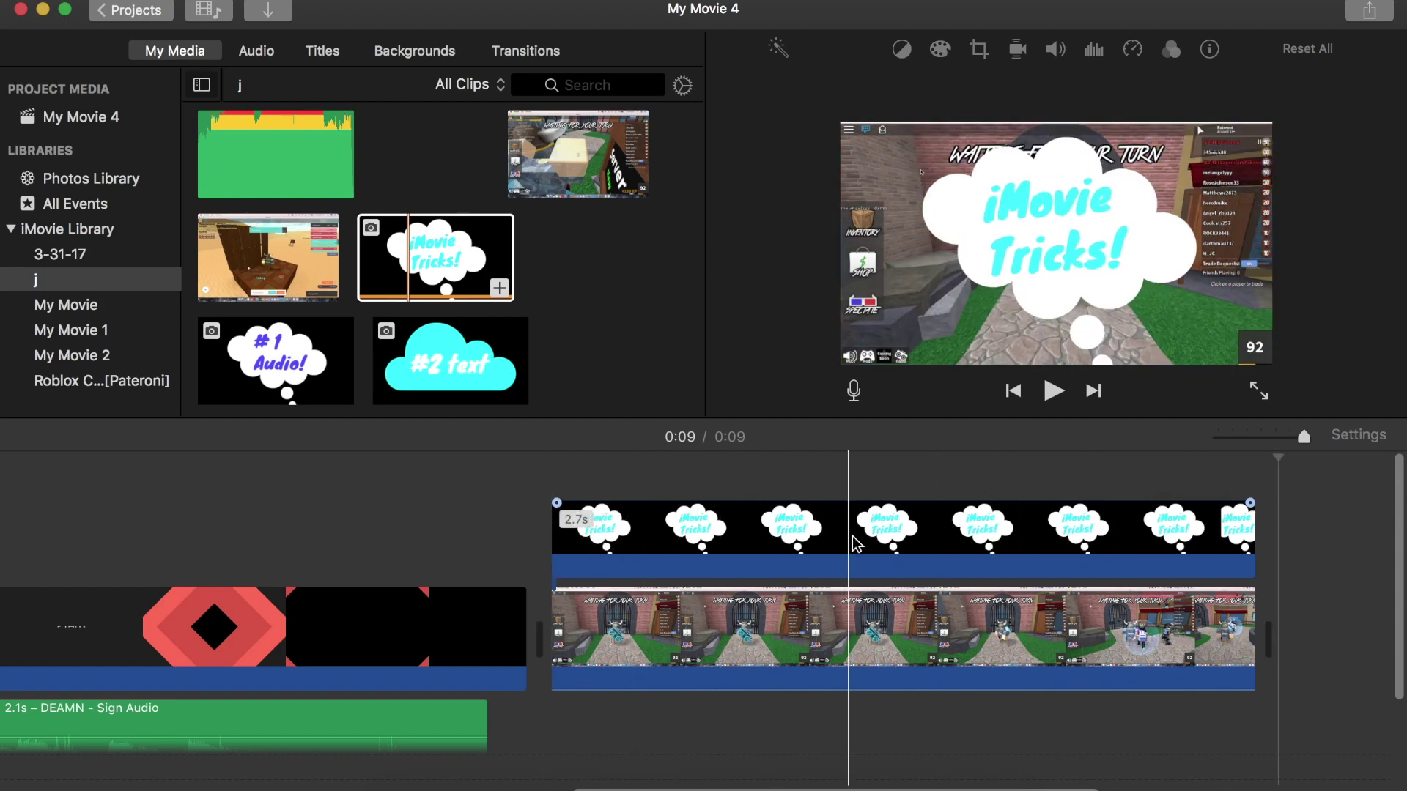
Change the "iMovie Tricks!" overlay image to Picture in Picture and enlarge it over the lower middle of the frame
click(824, 531)
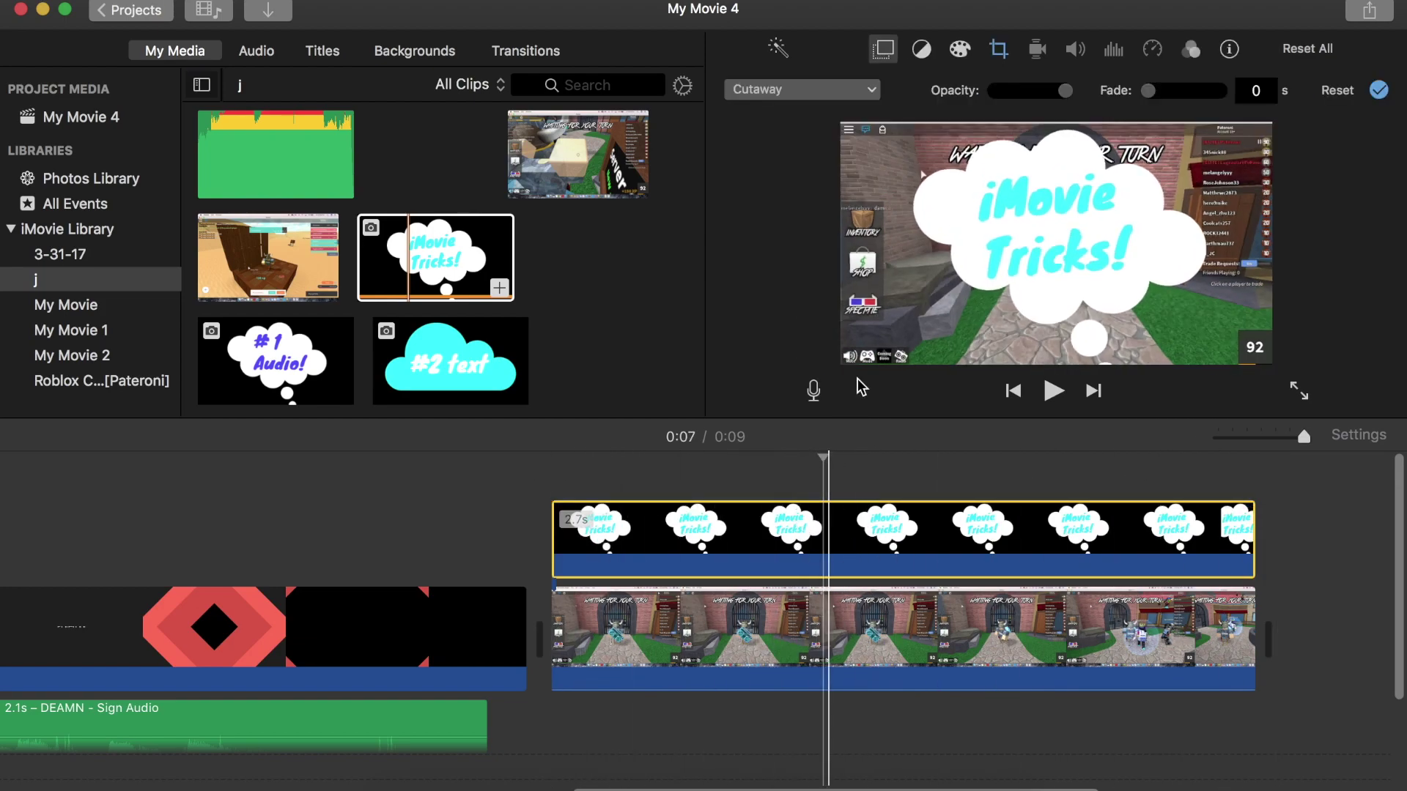
click(835, 91)
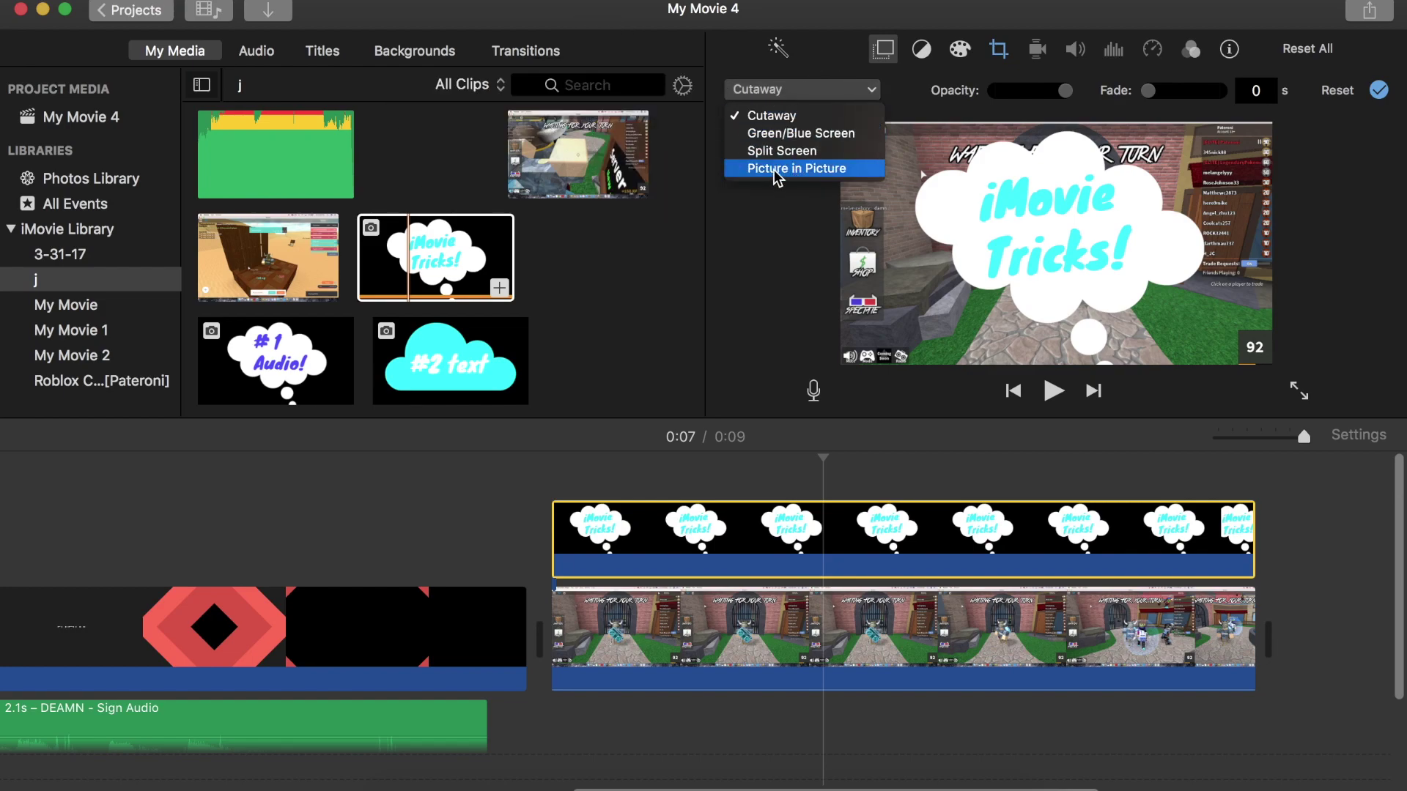
click(825, 171)
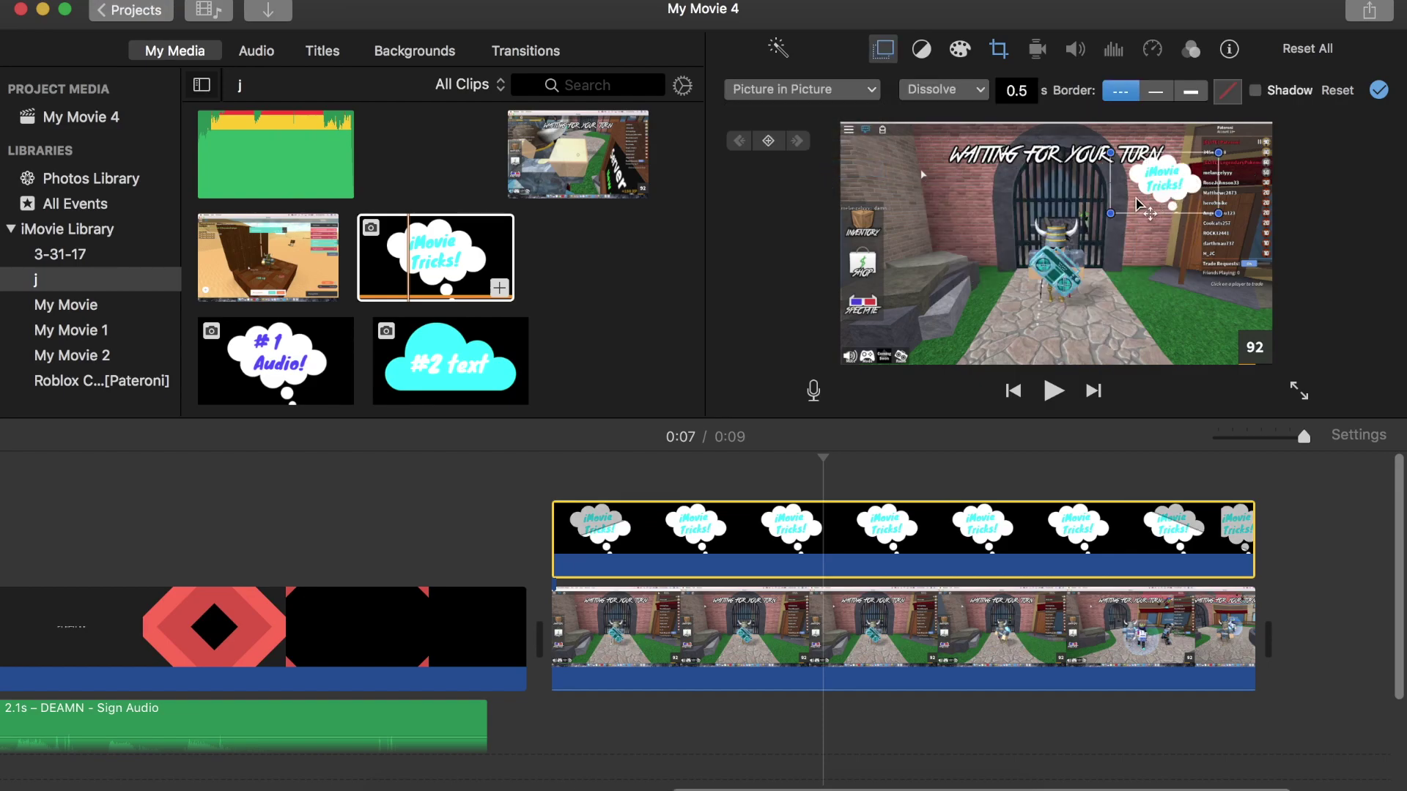
drag(1114, 213, 1068, 292)
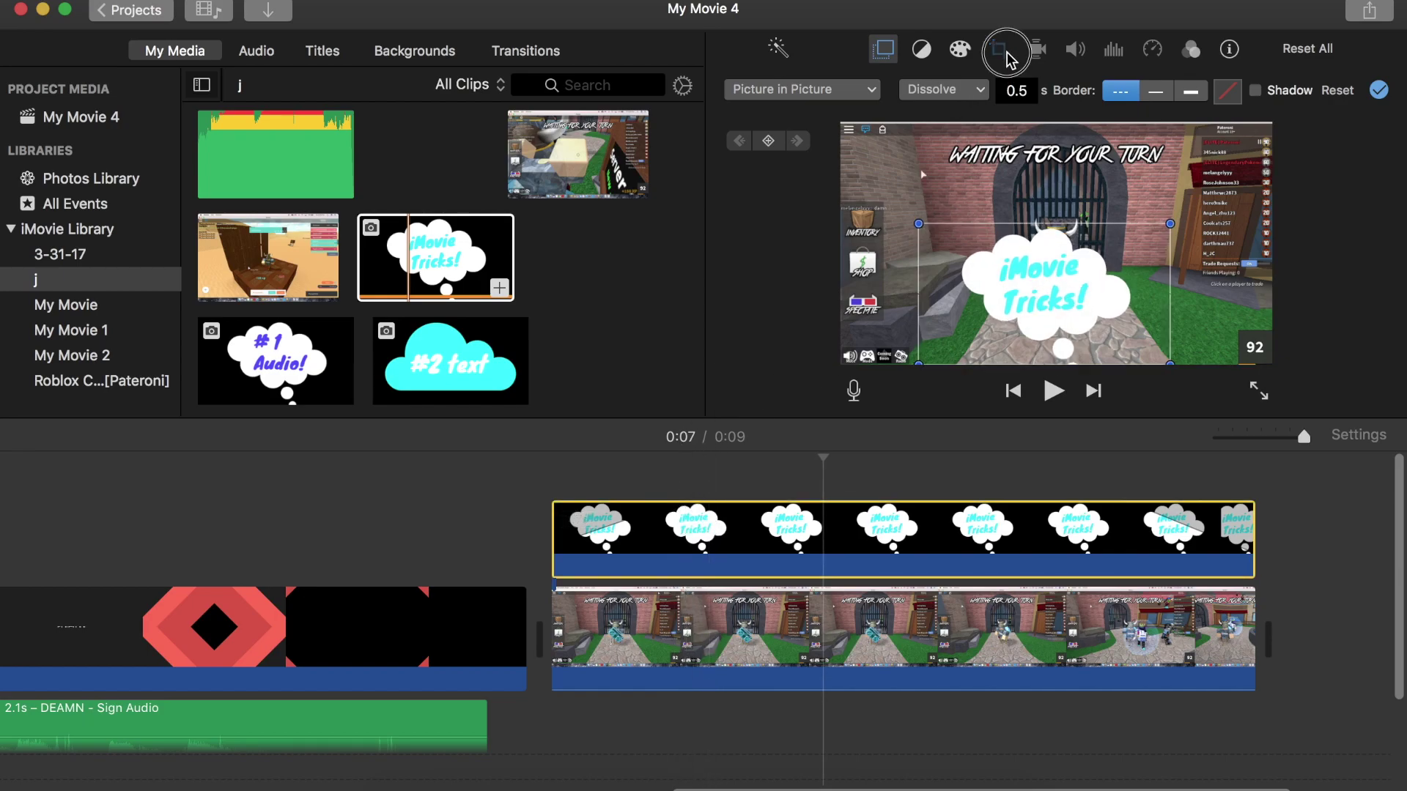
Set the overlay image's crop style to Fit, apply it, and remove the overlay's dissolve fades
click(1000, 52)
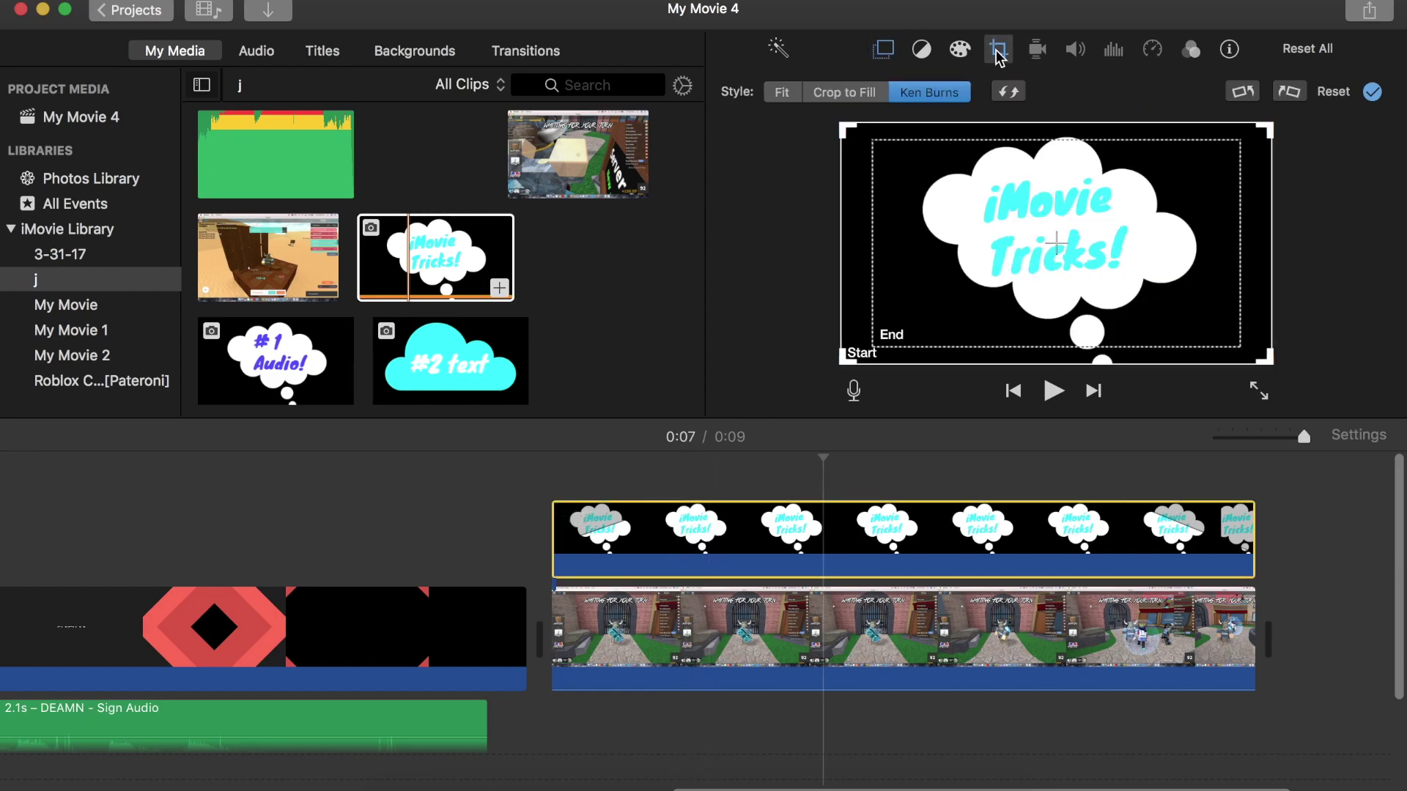
click(782, 92)
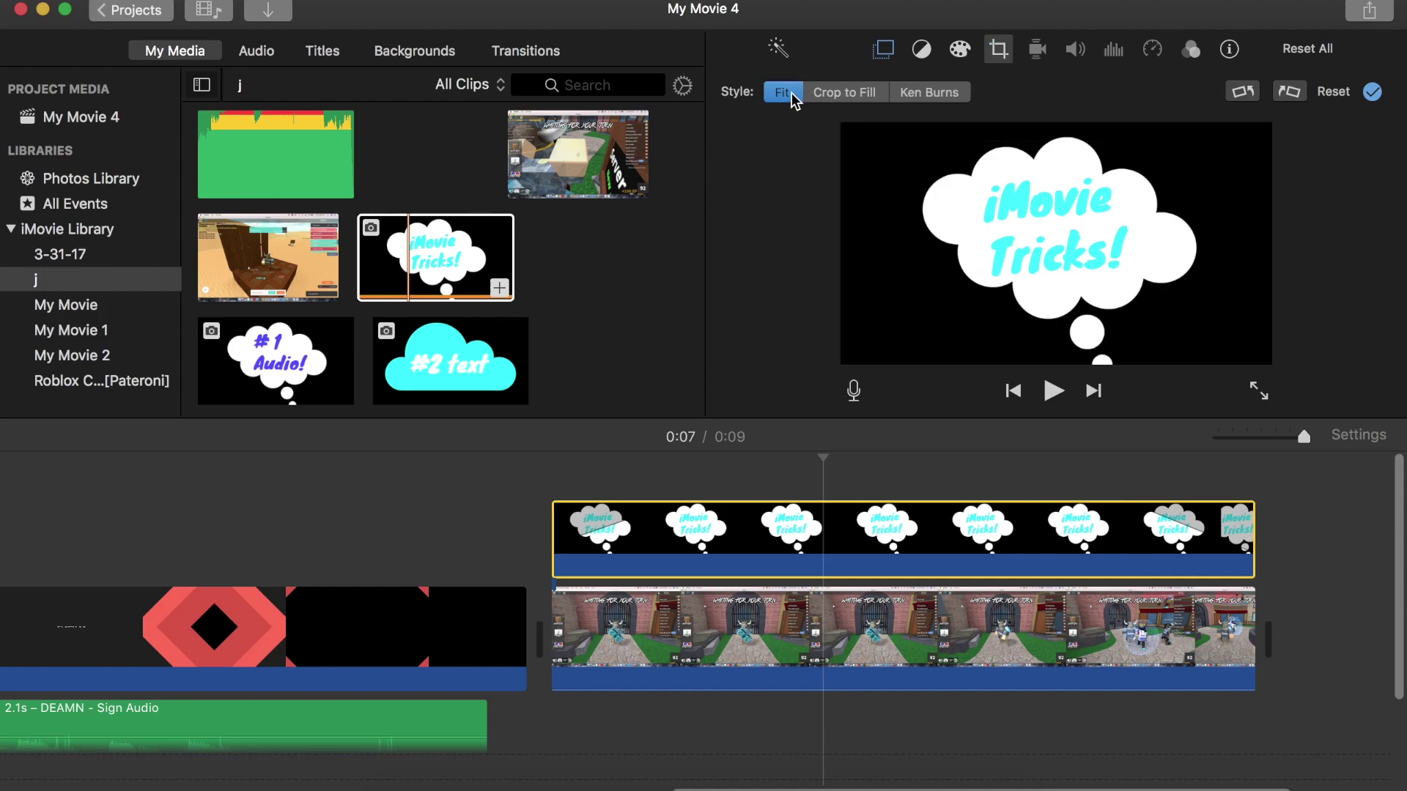
click(1372, 92)
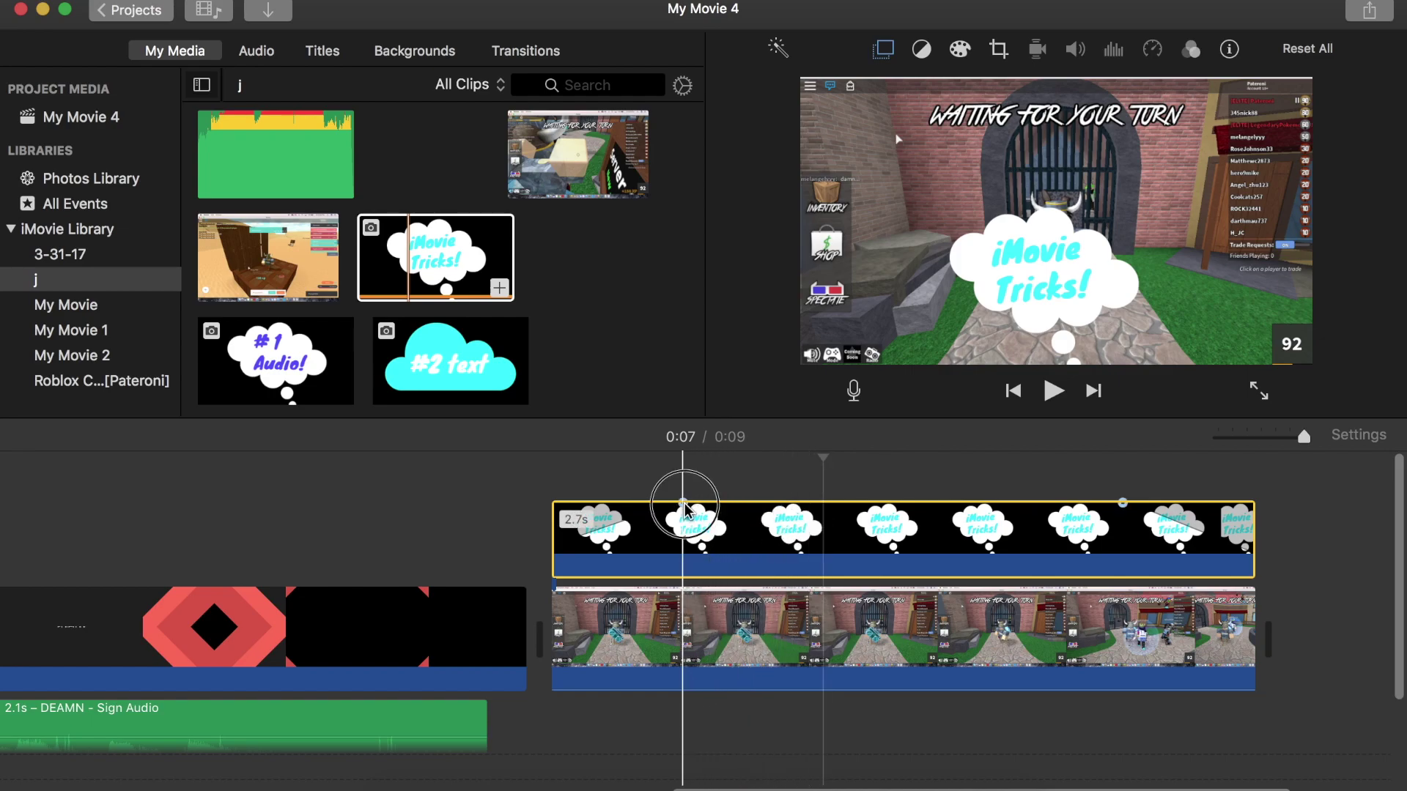
drag(683, 506, 544, 502)
click(527, 477)
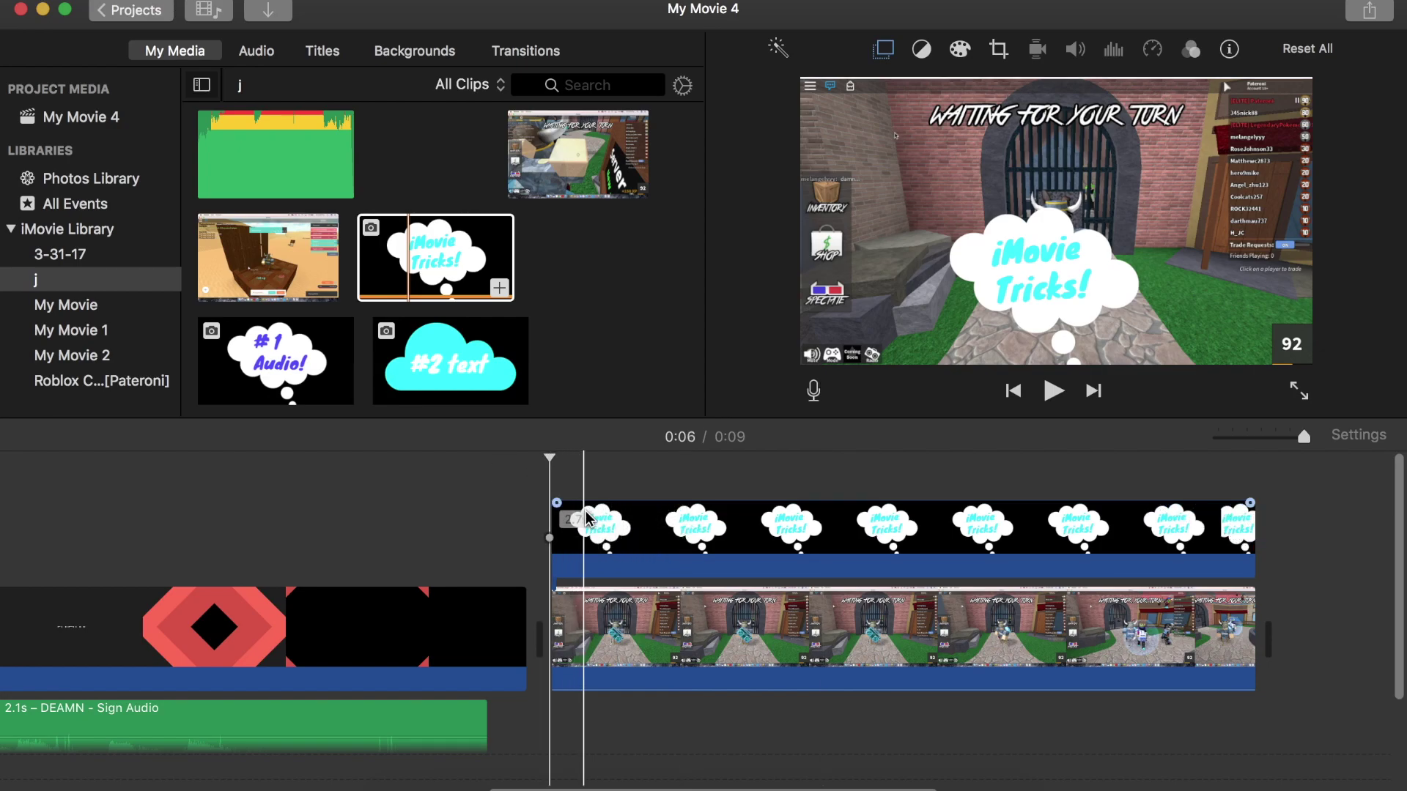
Add dissolve fades to the start and end of the overlay image and play the section back
click(657, 512)
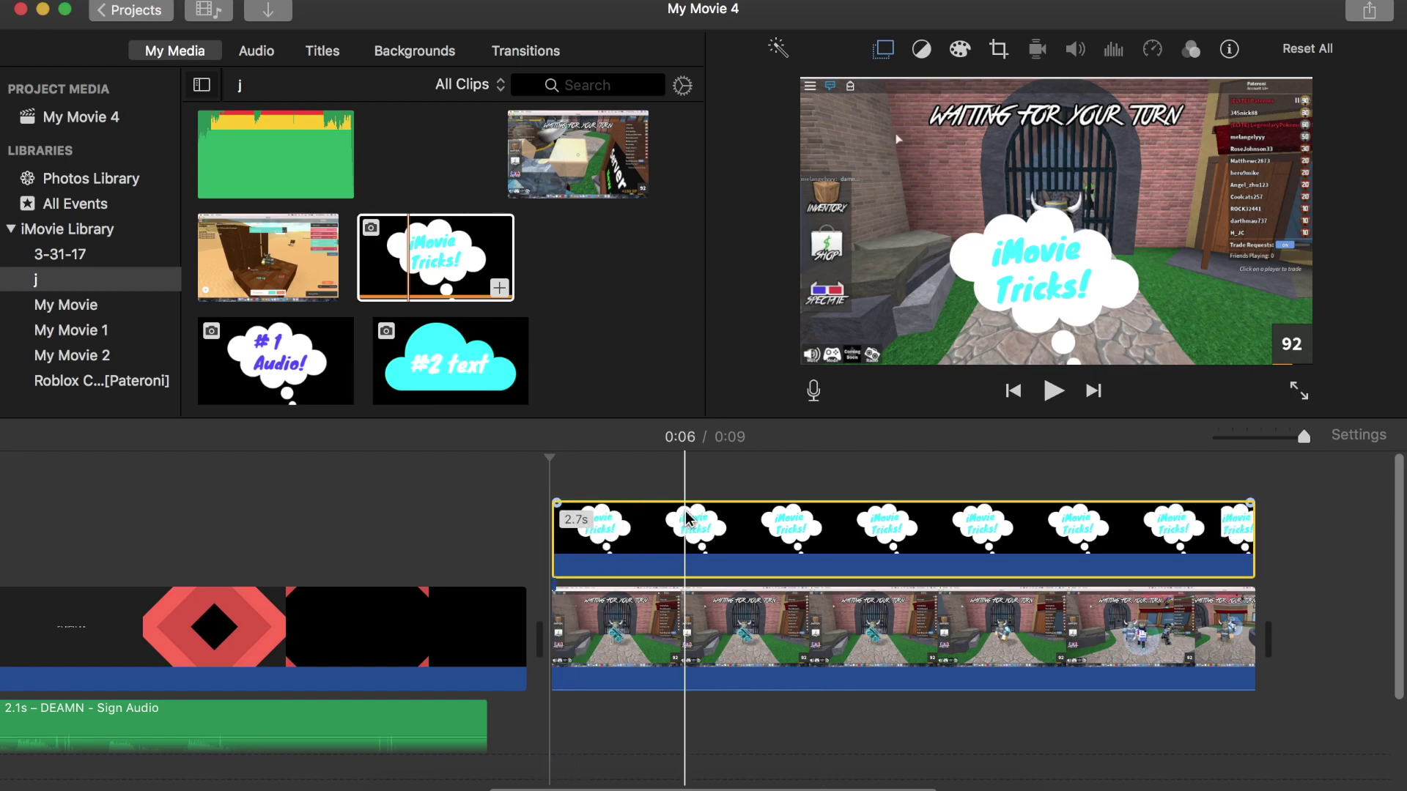
drag(548, 505, 657, 506)
click(532, 469)
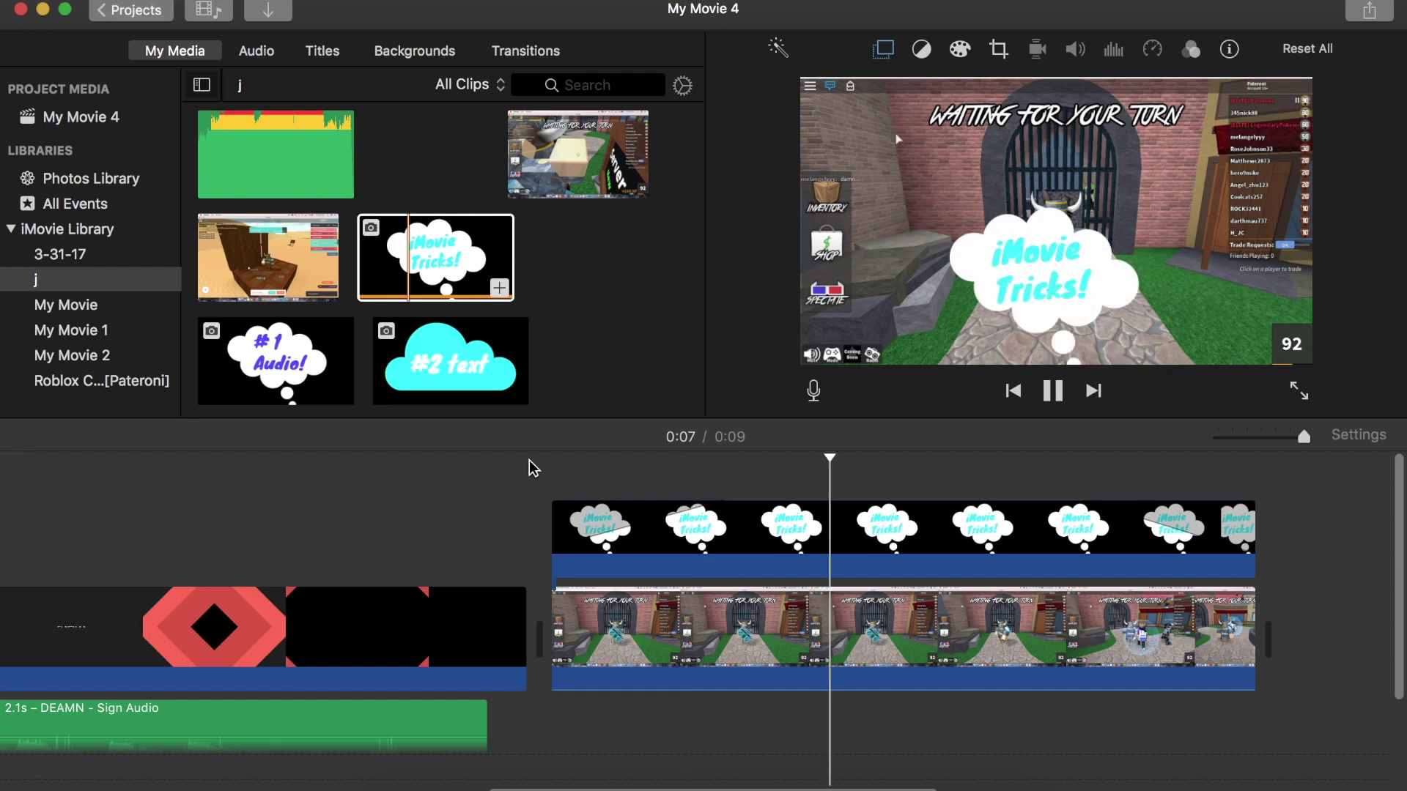
key(space)
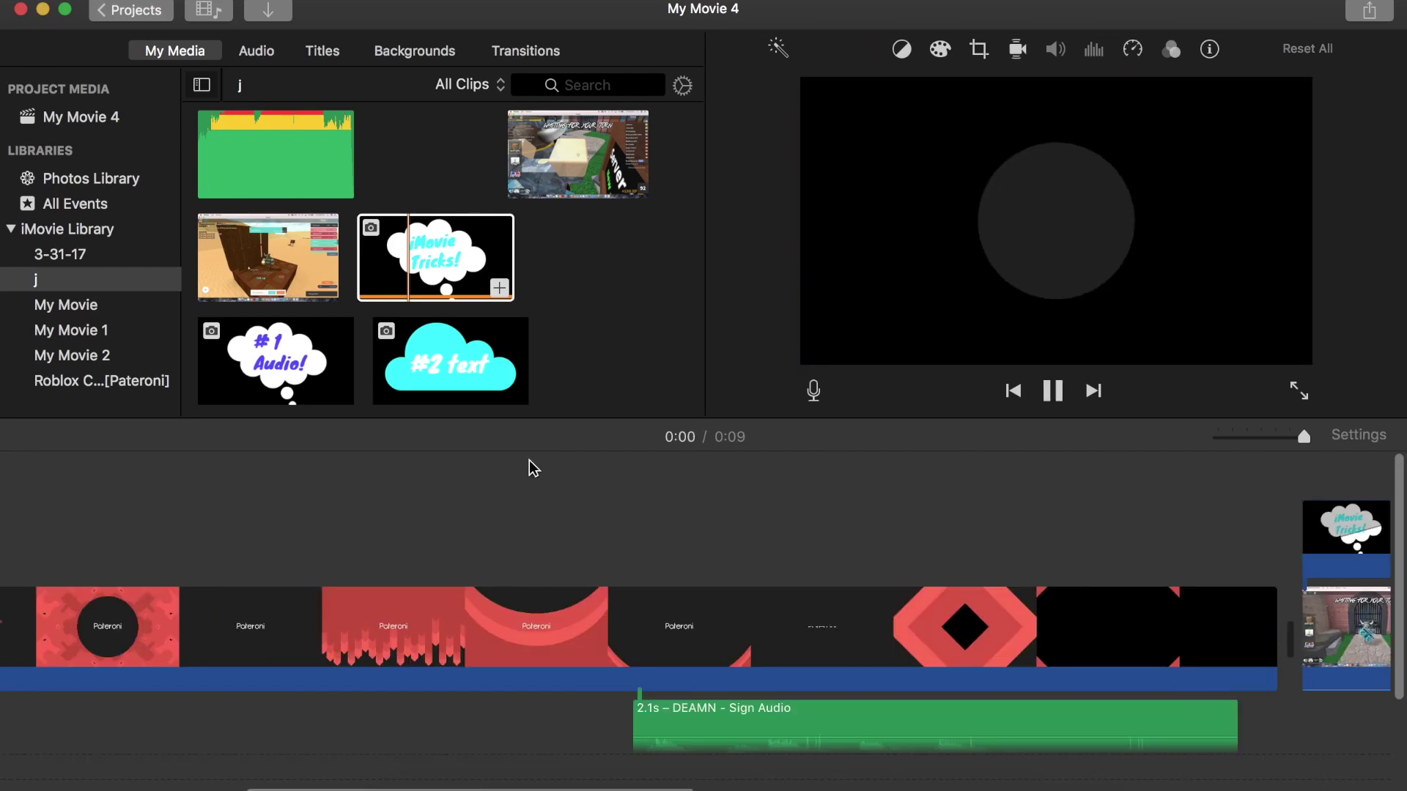
key(space)
scroll(793, 501, right, 3)
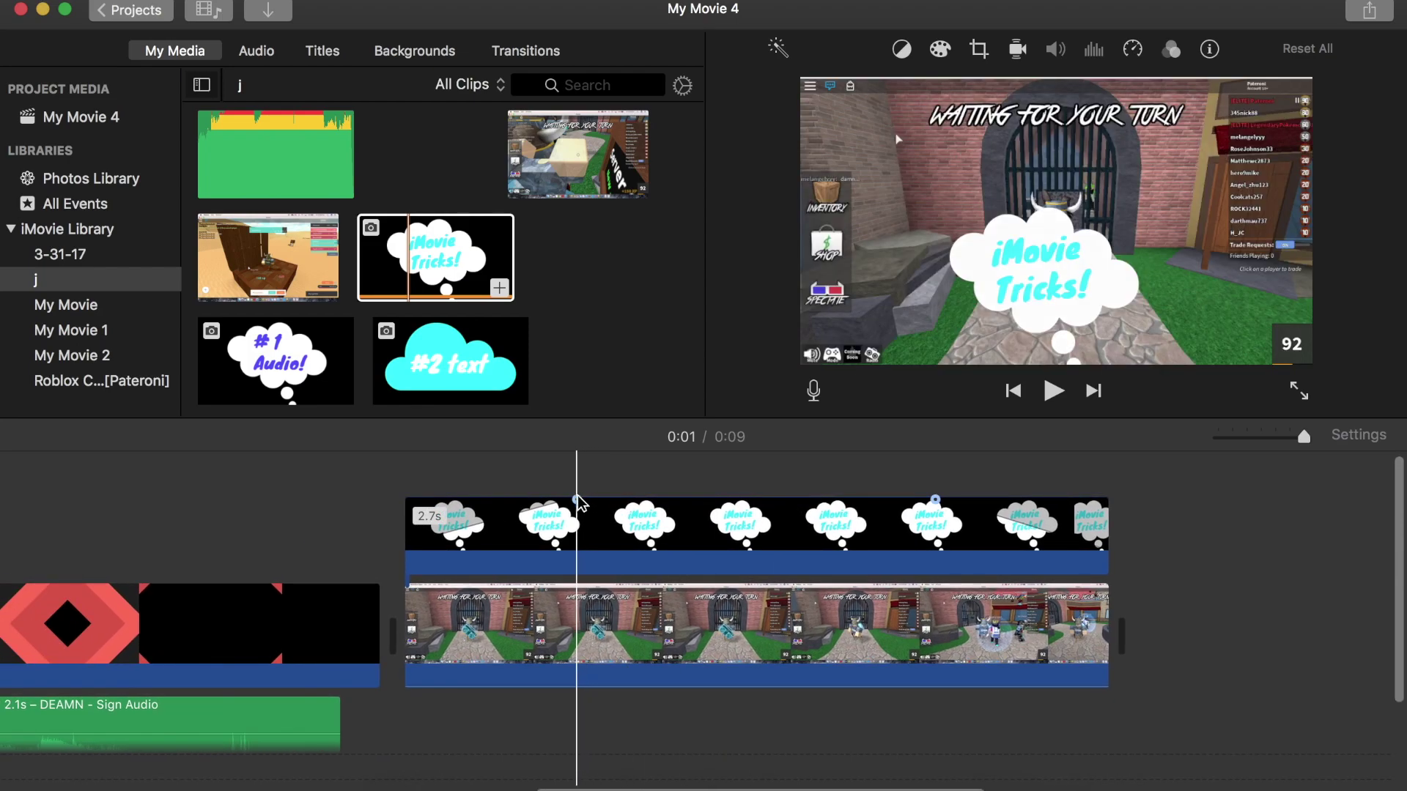
Remove the overlay image's fades again and play the section from just before the overlay
drag(576, 499, 392, 477)
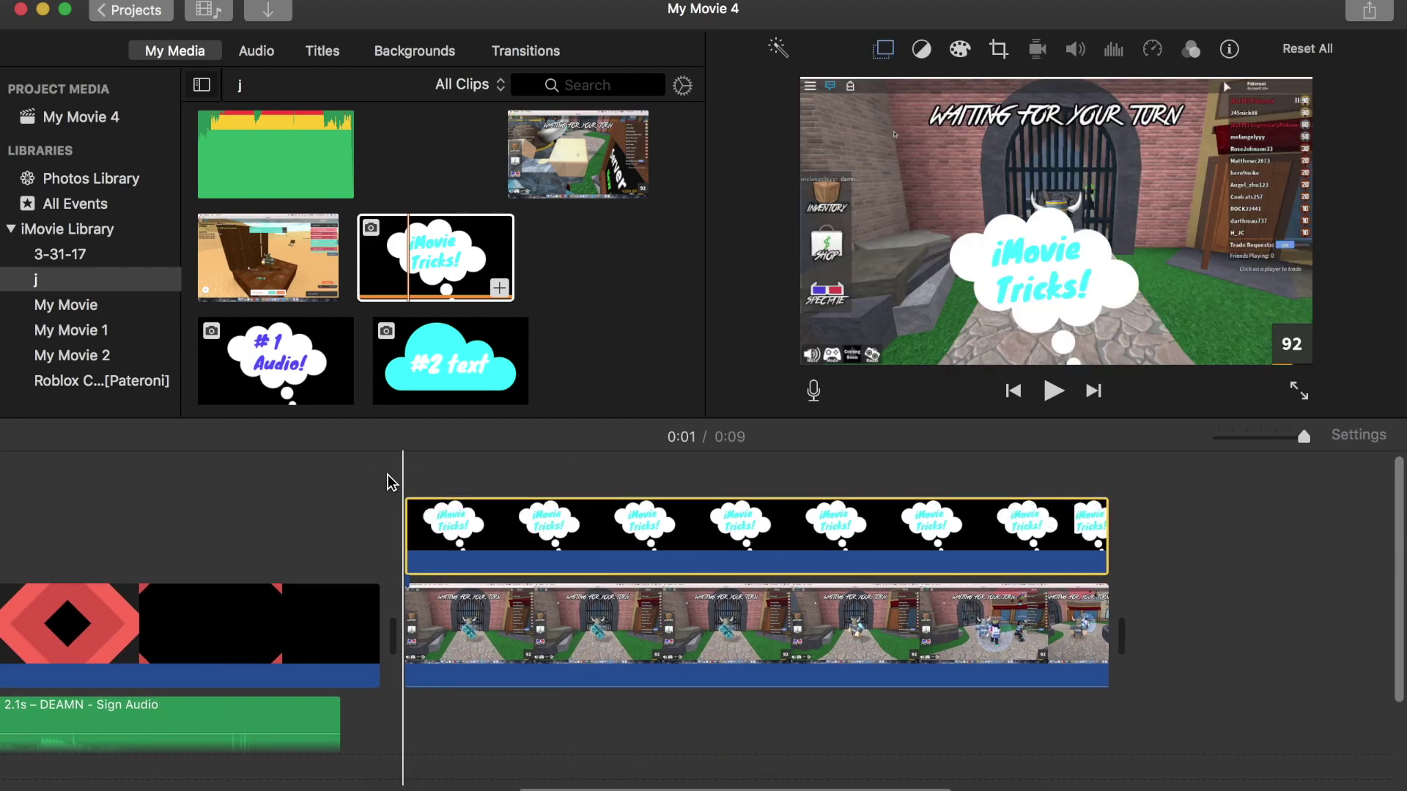
key(space)
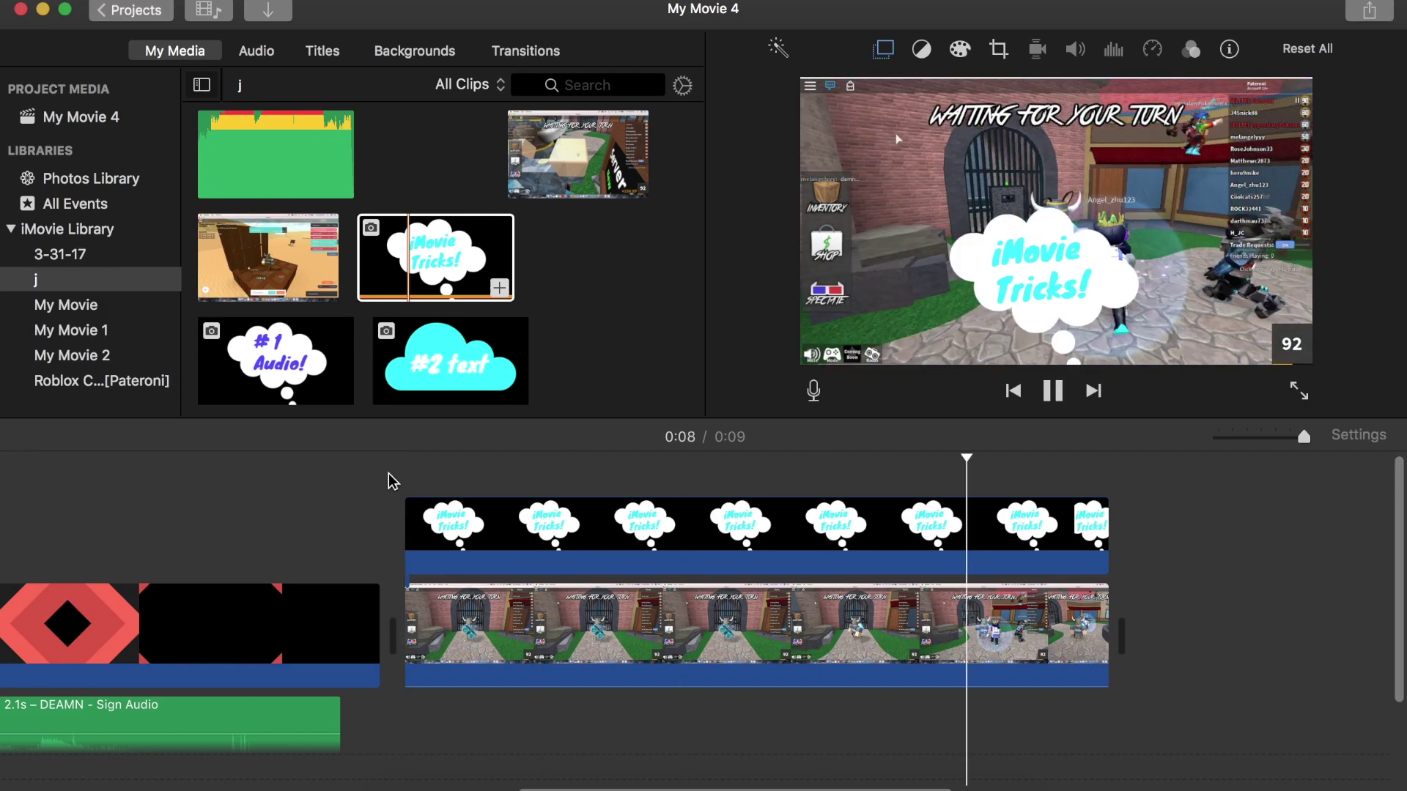
key(space)
scroll(564, 463, right, 15)
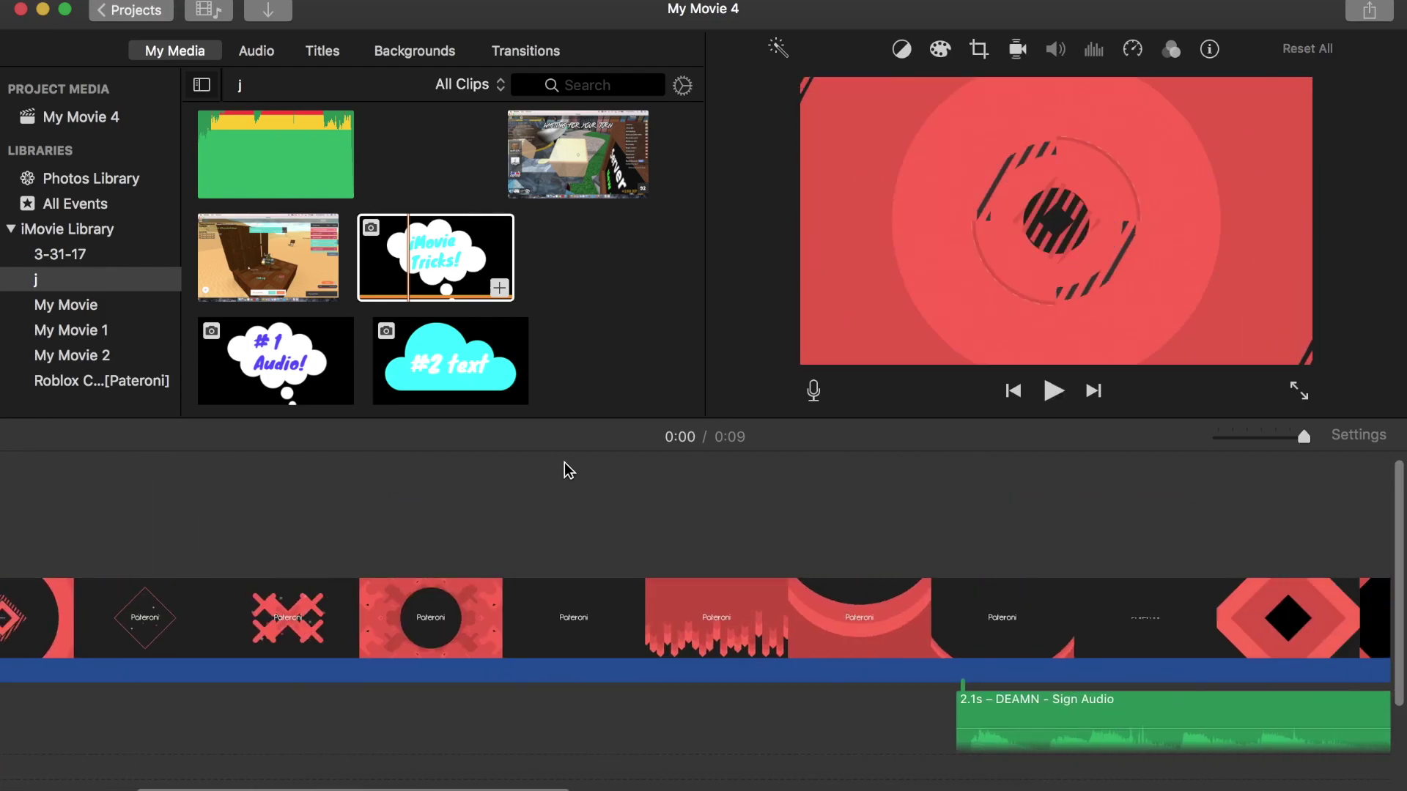
click(886, 522)
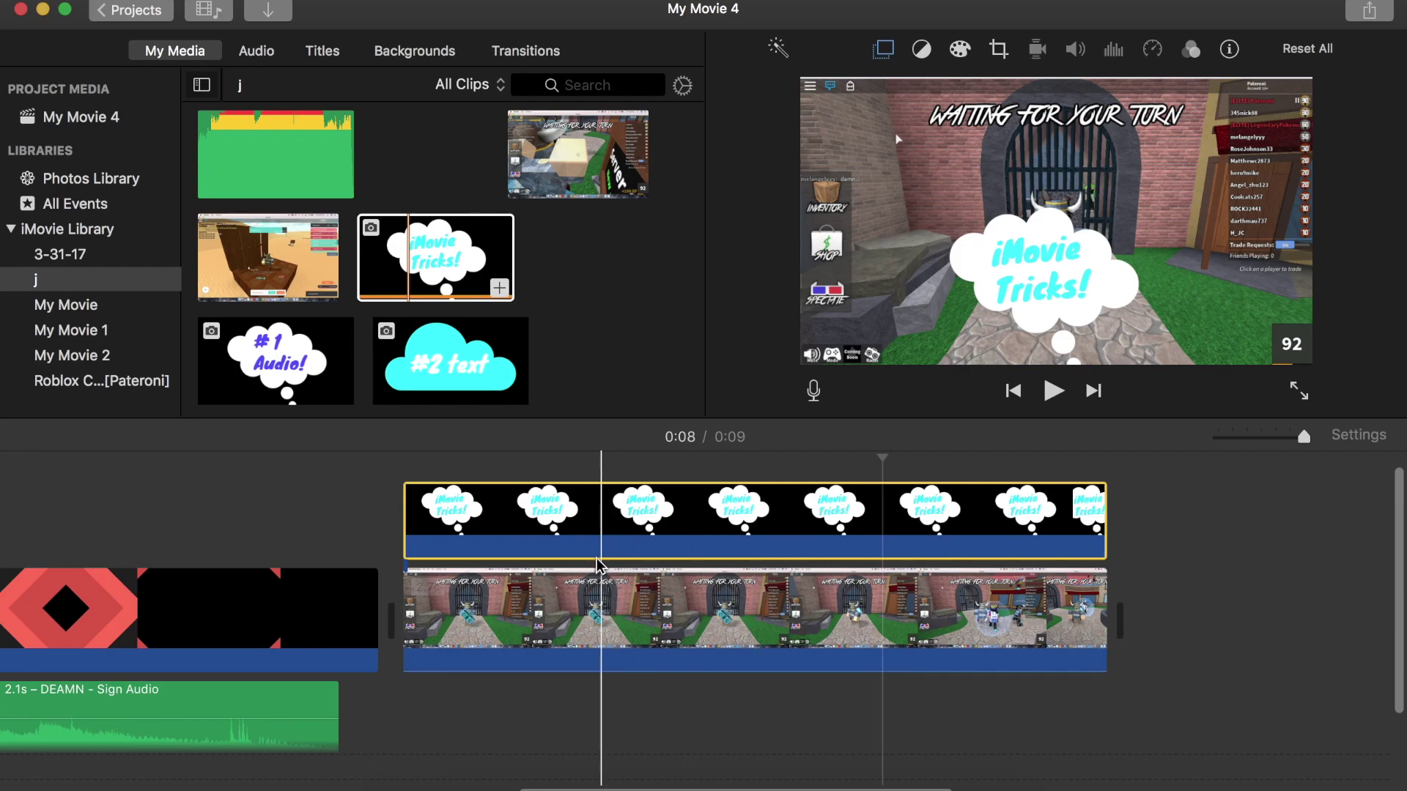
click(429, 506)
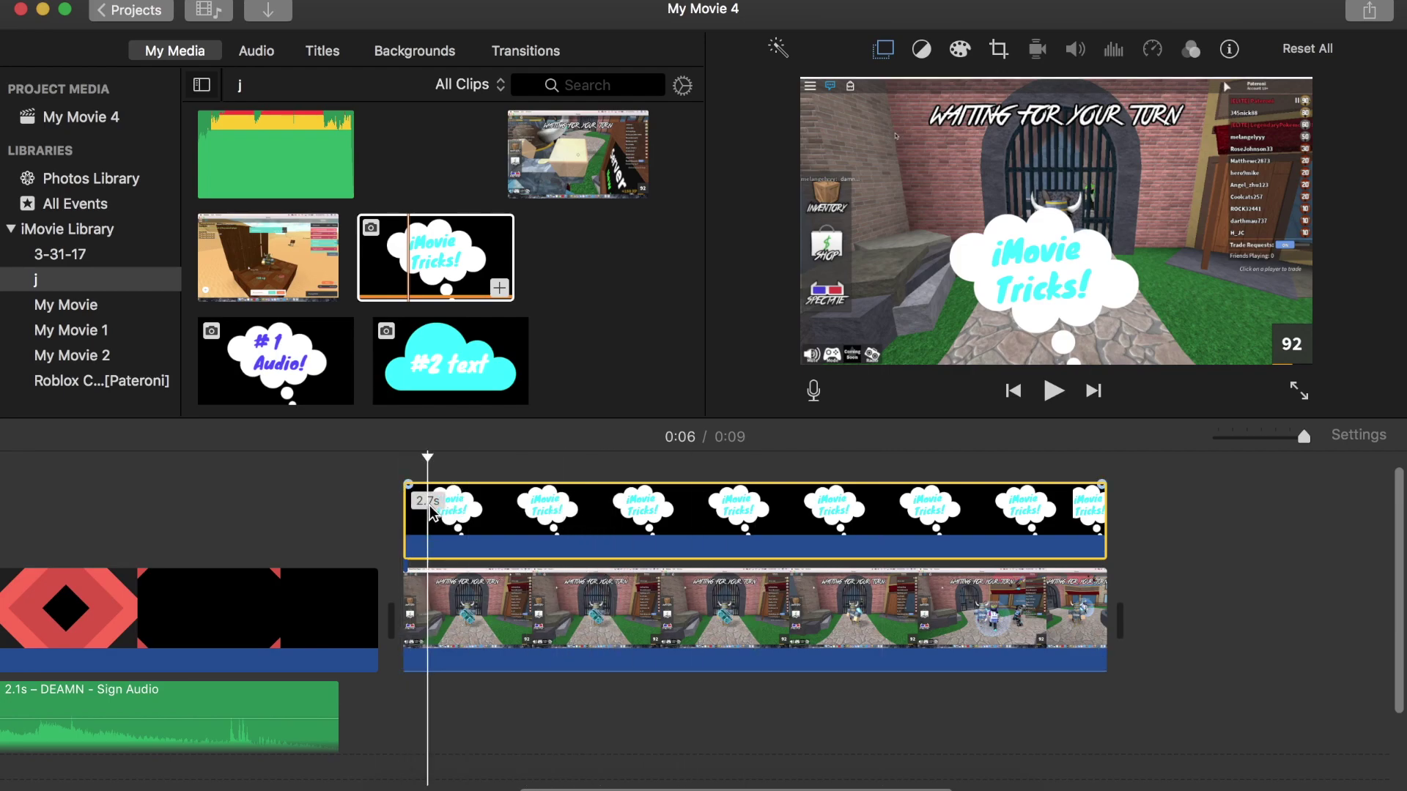
double_click(429, 505)
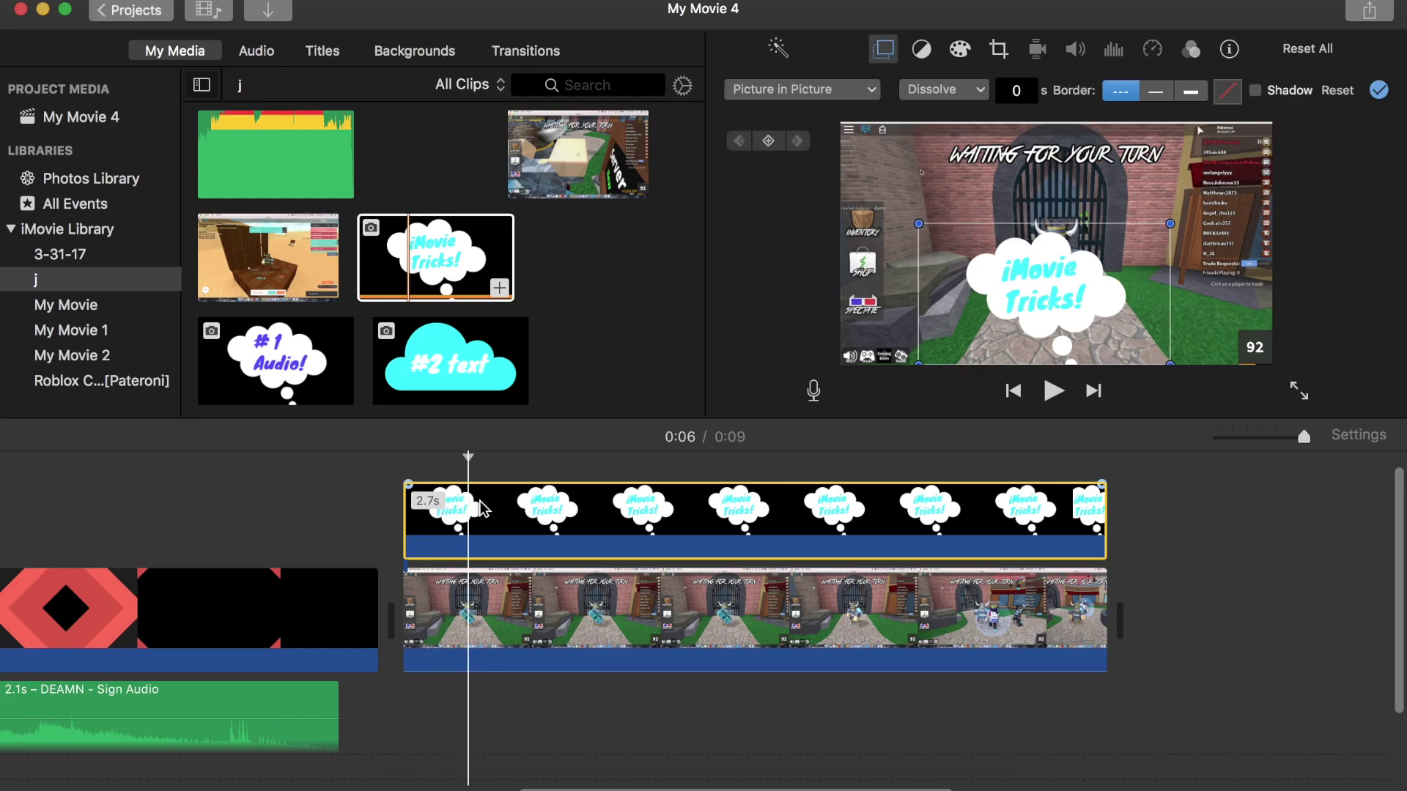
click(1382, 91)
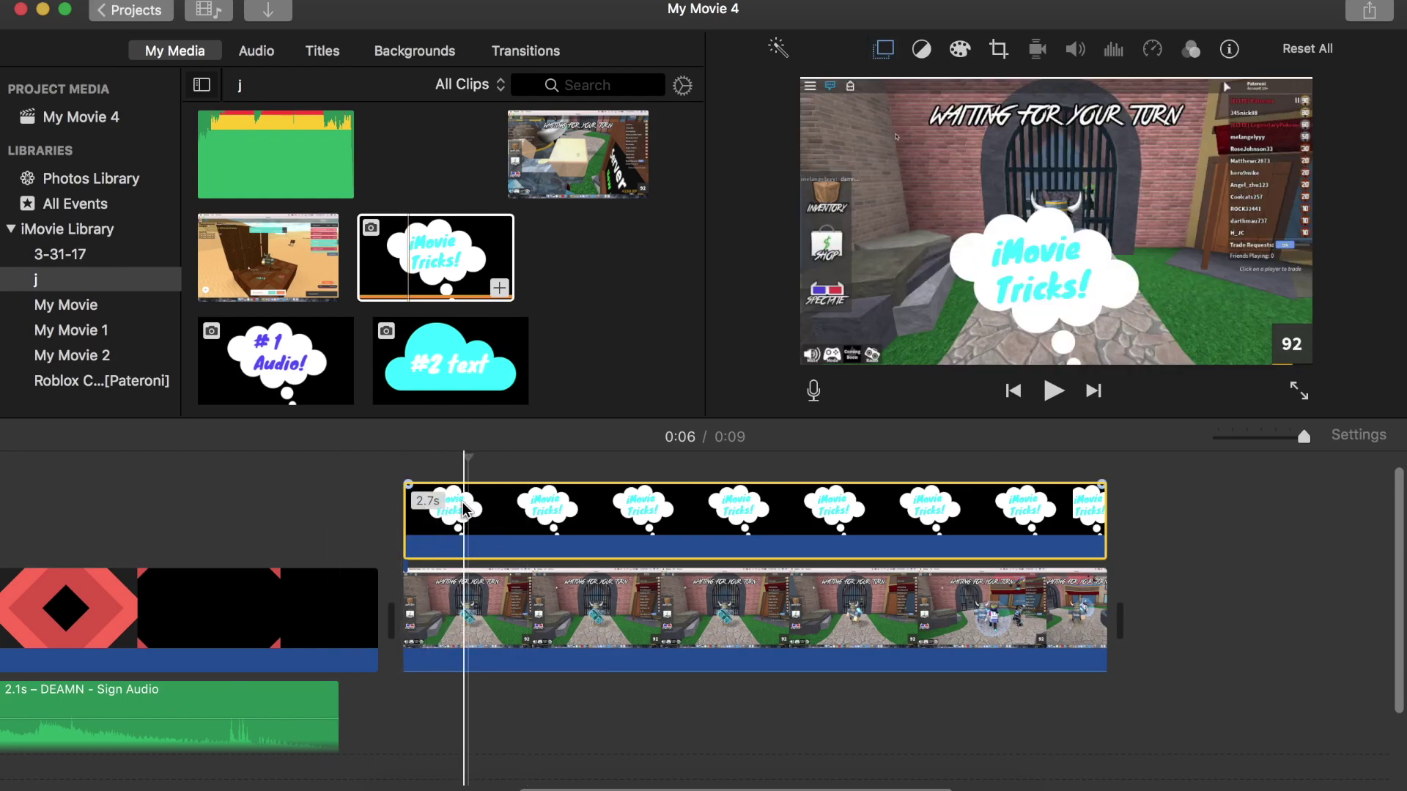
Split the "iMovie Tricks!" overlay at nine roughly even points along its length, giving ten short segments of about 0.3 s
key(super+b)
click(528, 510)
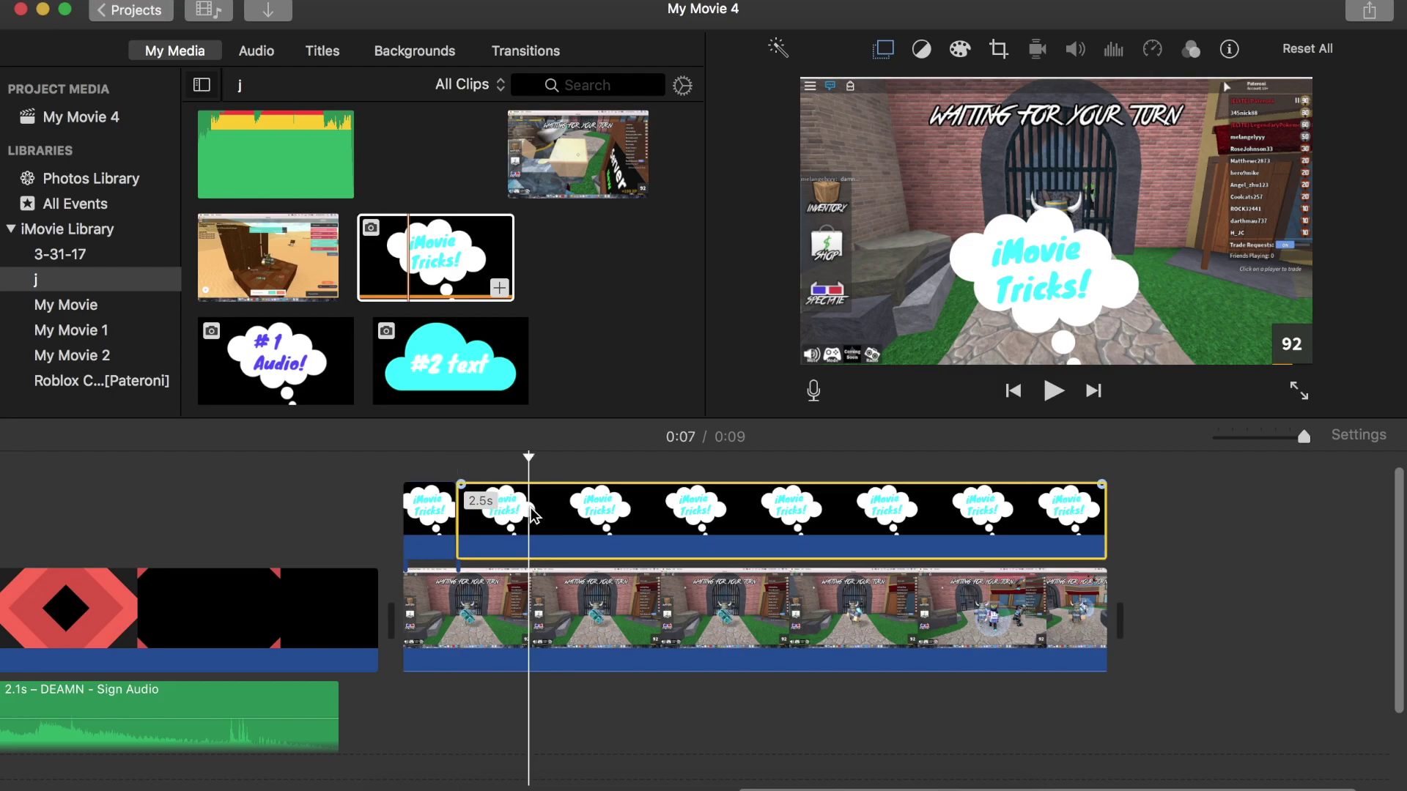
key(super+b)
click(591, 513)
key(super+b)
click(668, 513)
key(super+b)
click(739, 516)
key(super+b)
click(810, 521)
key(super+b)
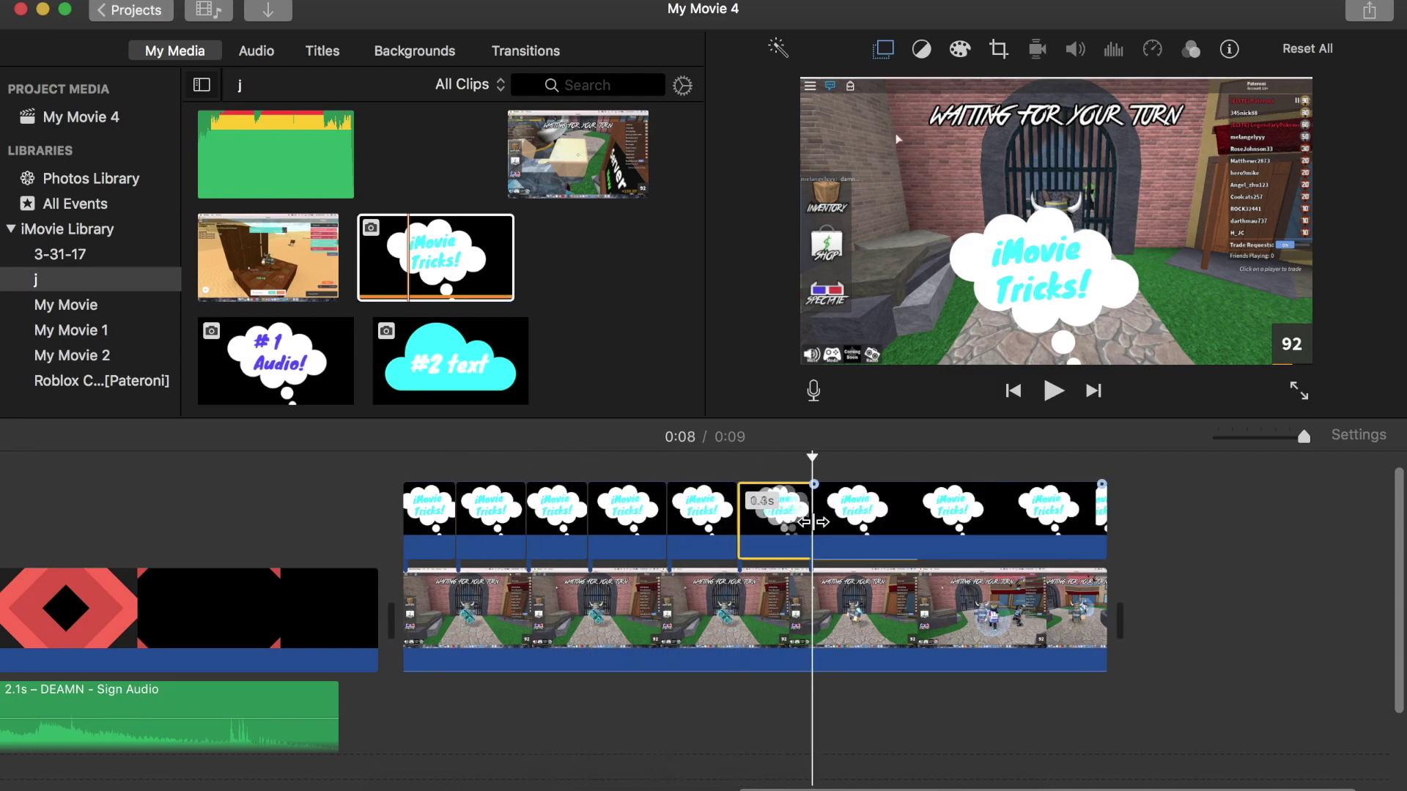
click(893, 520)
key(super+b)
click(956, 524)
key(super+b)
click(1037, 524)
key(super+b)
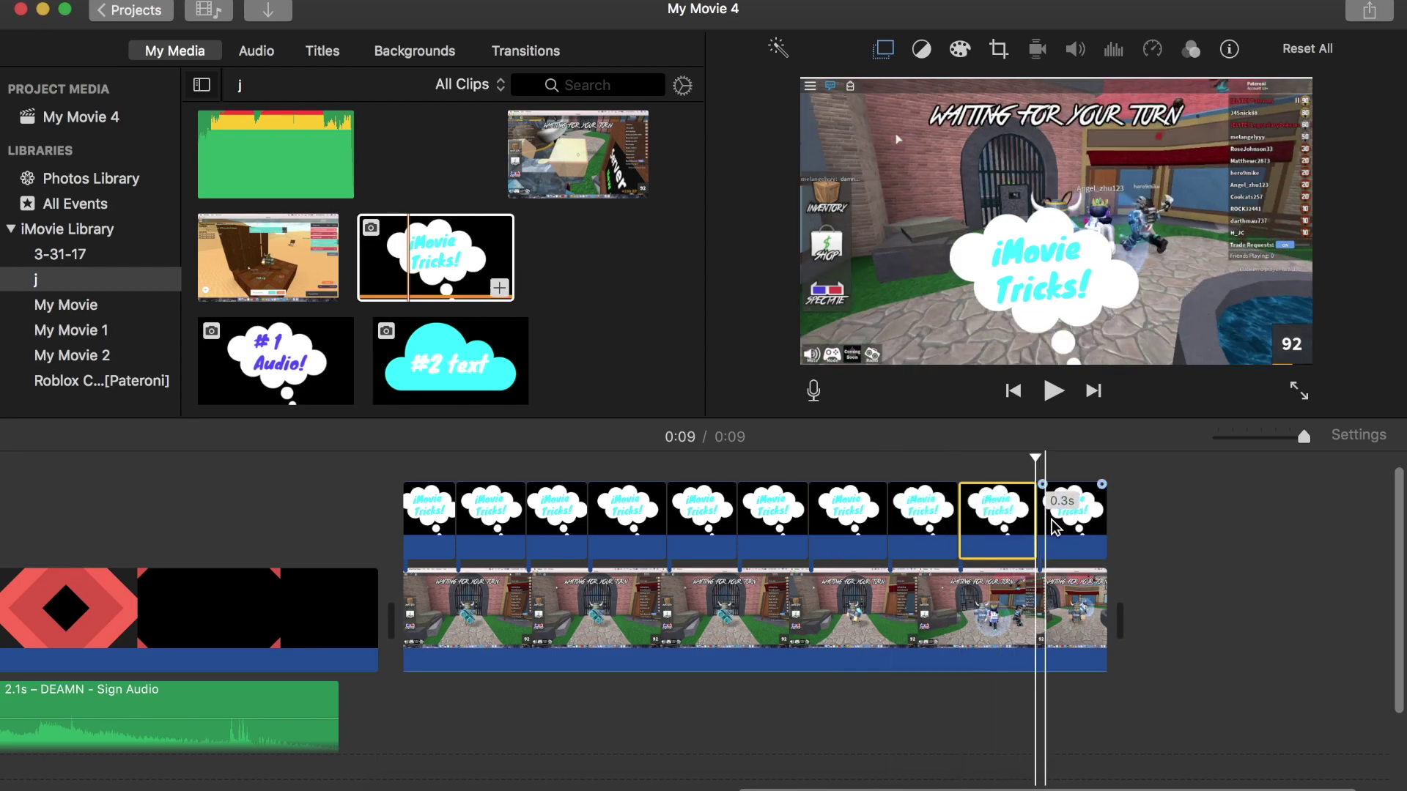
Move the picture-in-picture image of the second overlay segment toward the frame's upper left and apply it
click(1054, 527)
click(422, 507)
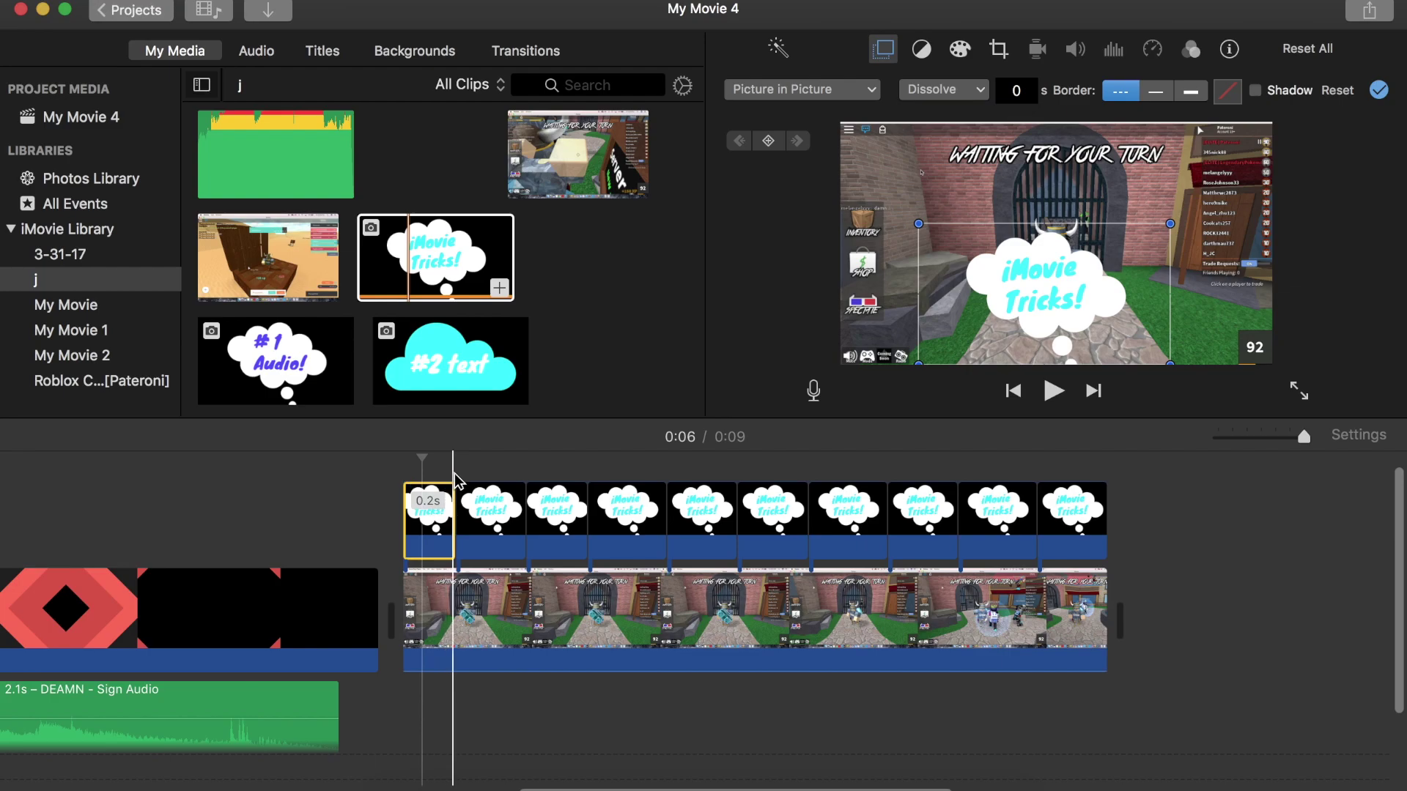
click(491, 515)
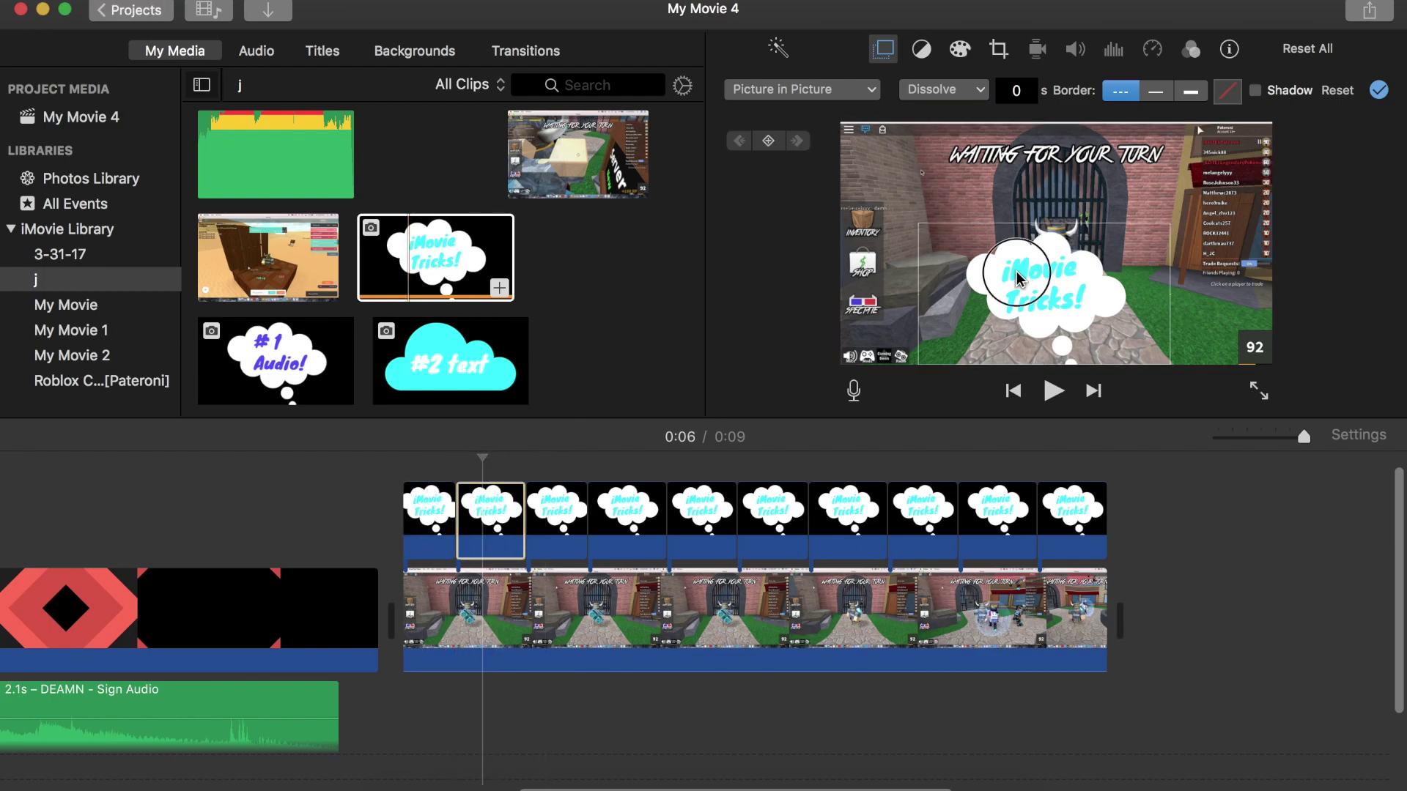
drag(1011, 269, 954, 226)
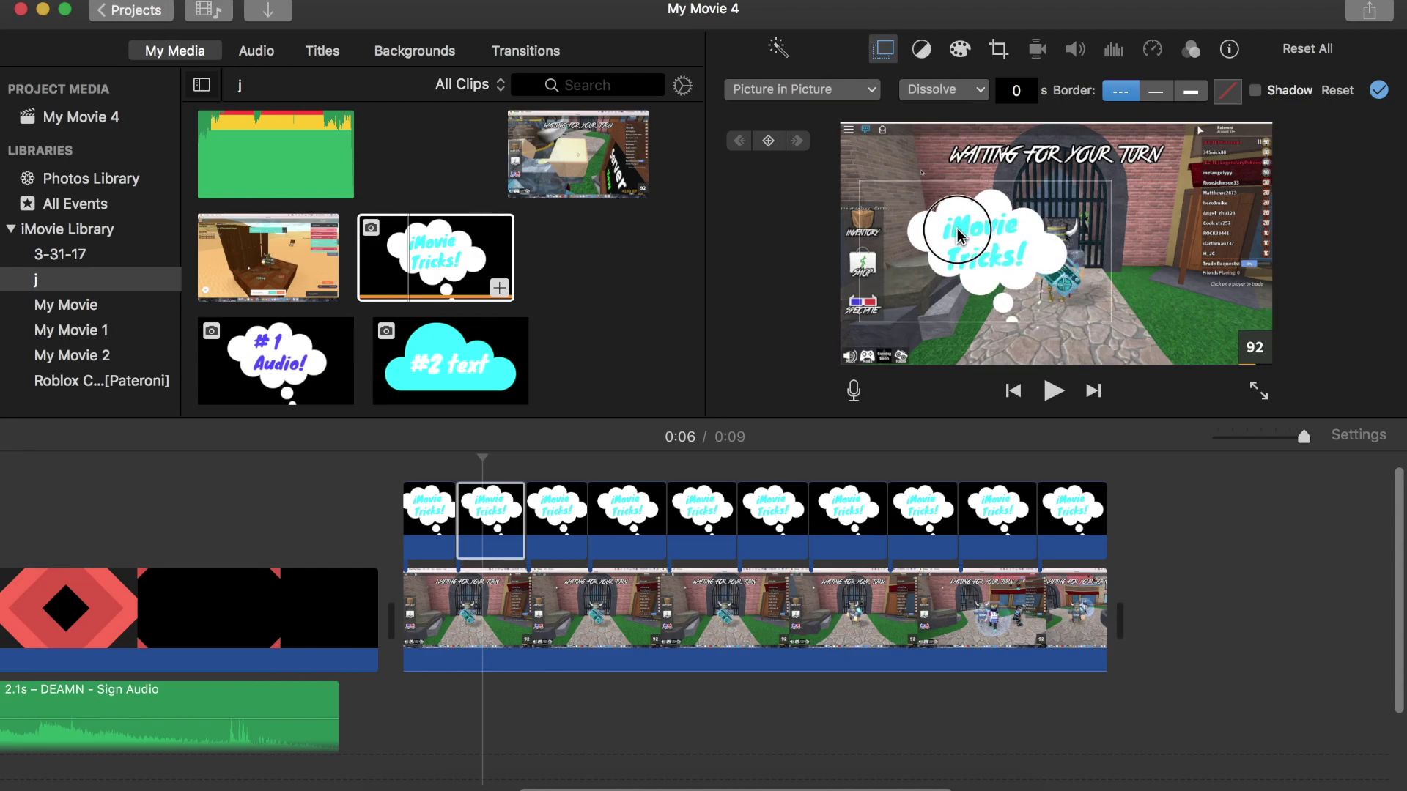
click(1378, 90)
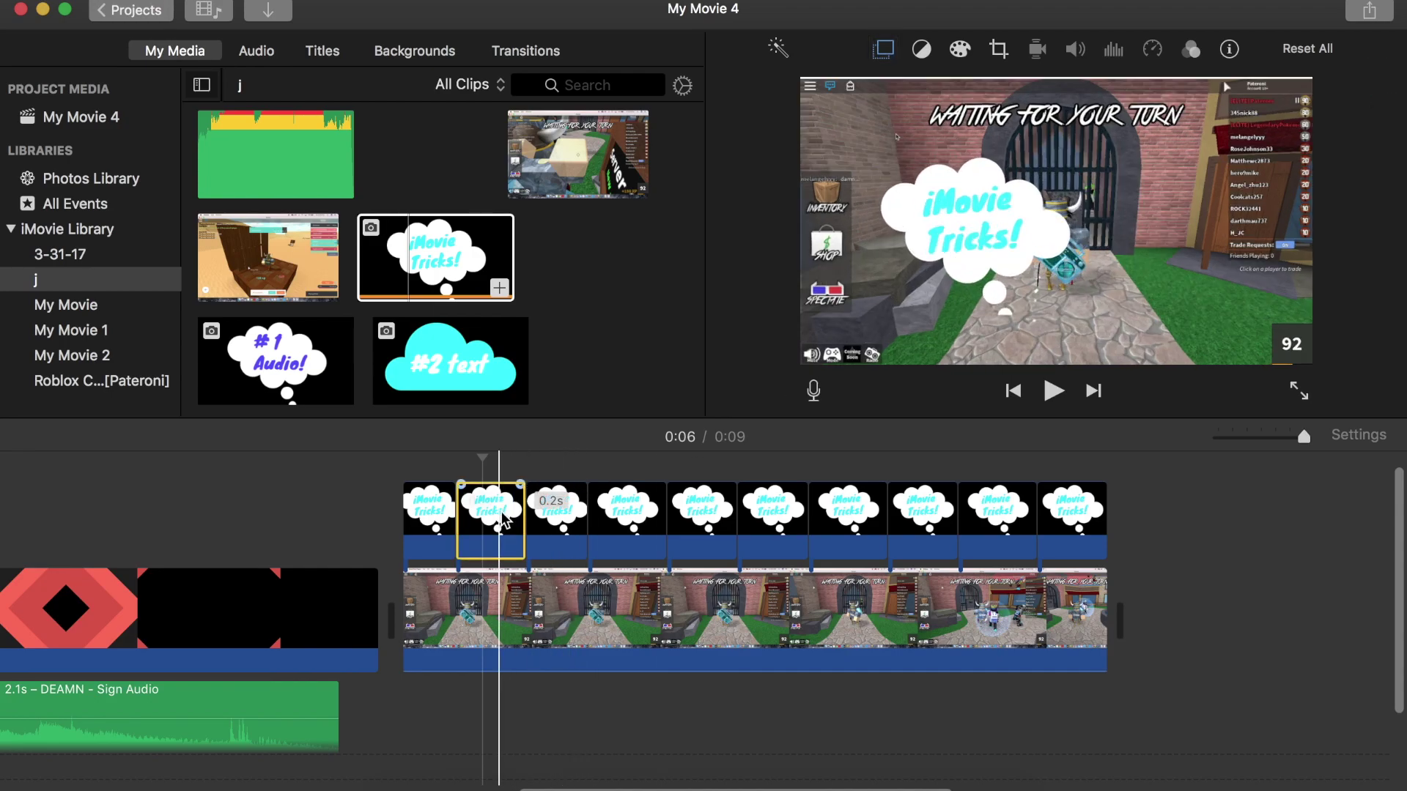
Reposition the third segment's overlay image near the frame's upper centre and the fourth's toward the right side, applying each change
click(551, 517)
drag(1037, 285, 1062, 236)
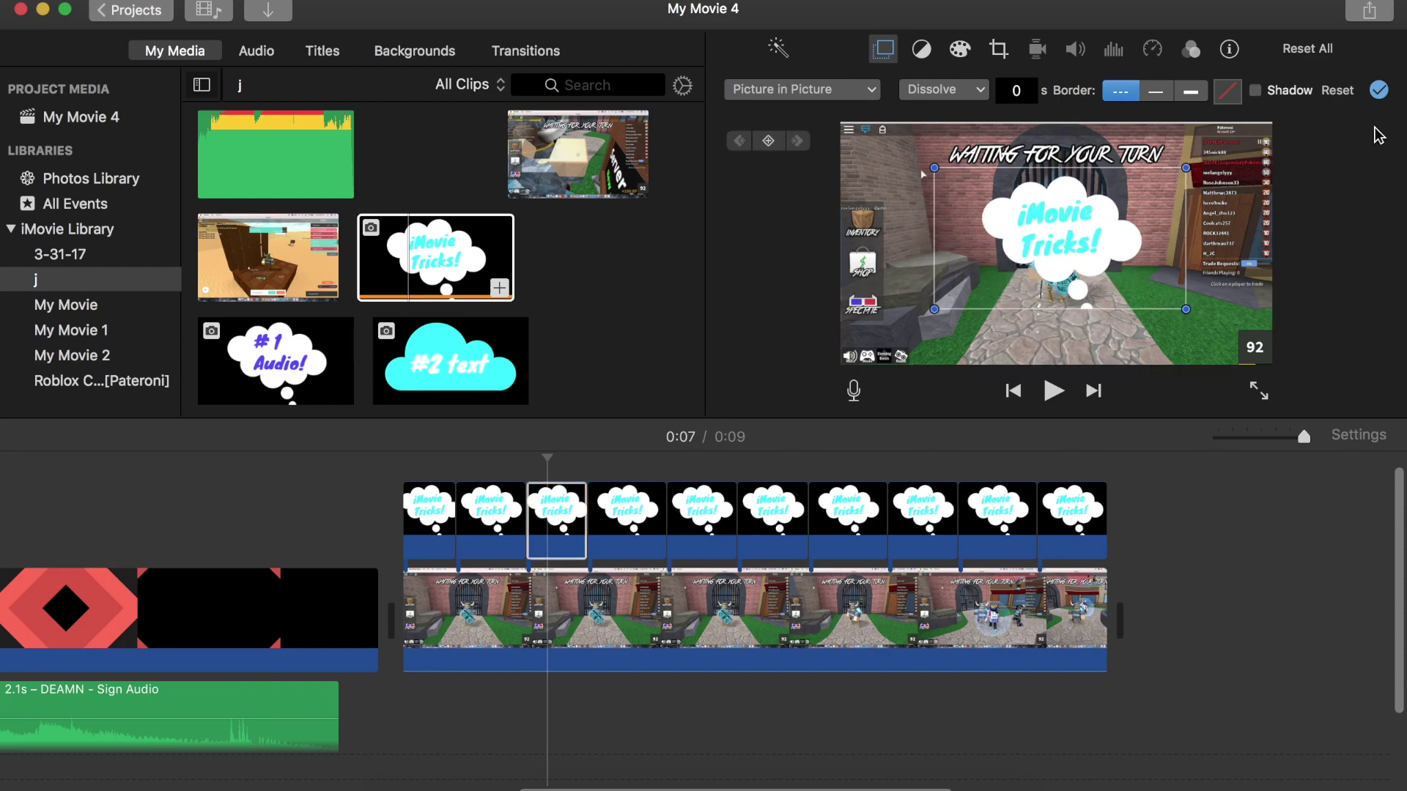
click(1380, 91)
click(611, 516)
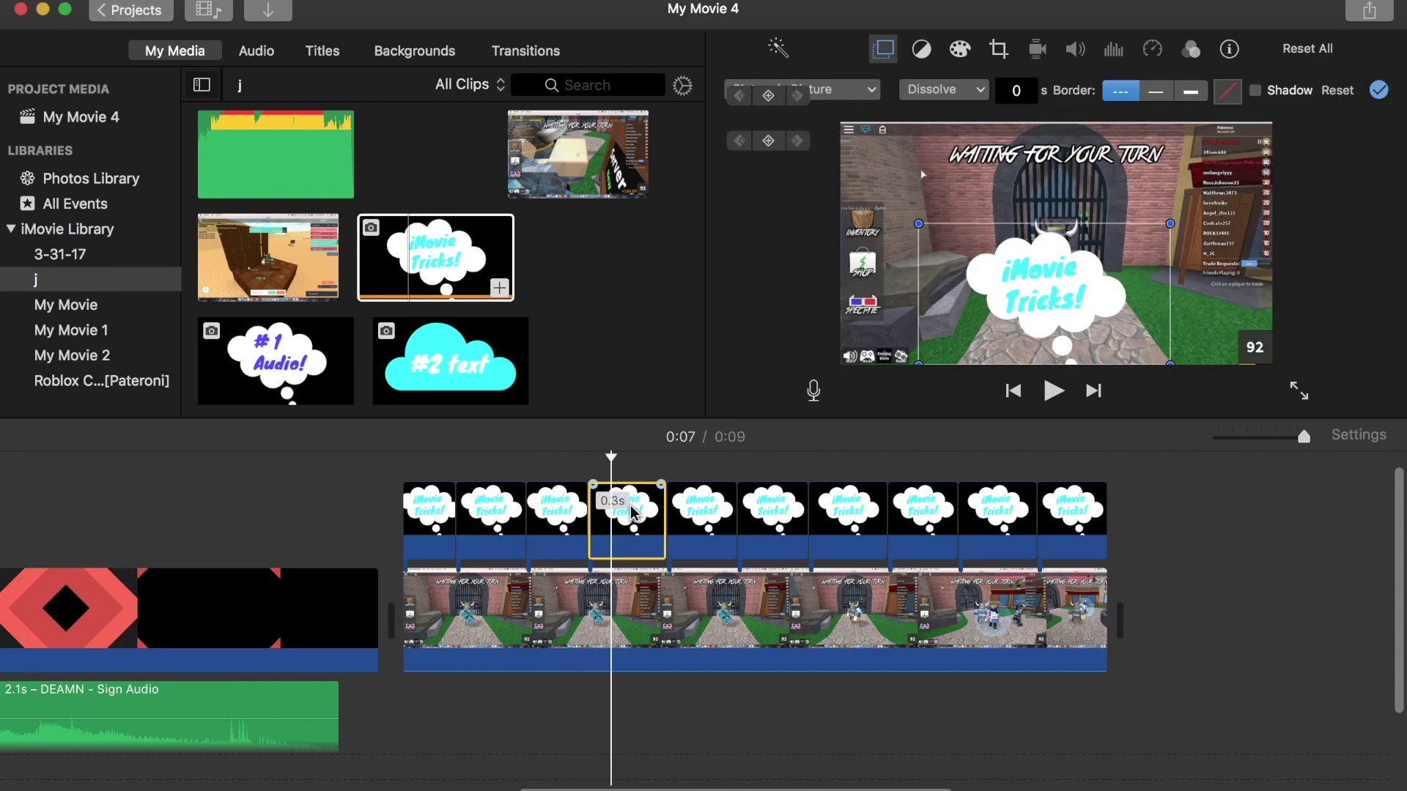
drag(1061, 276, 1139, 249)
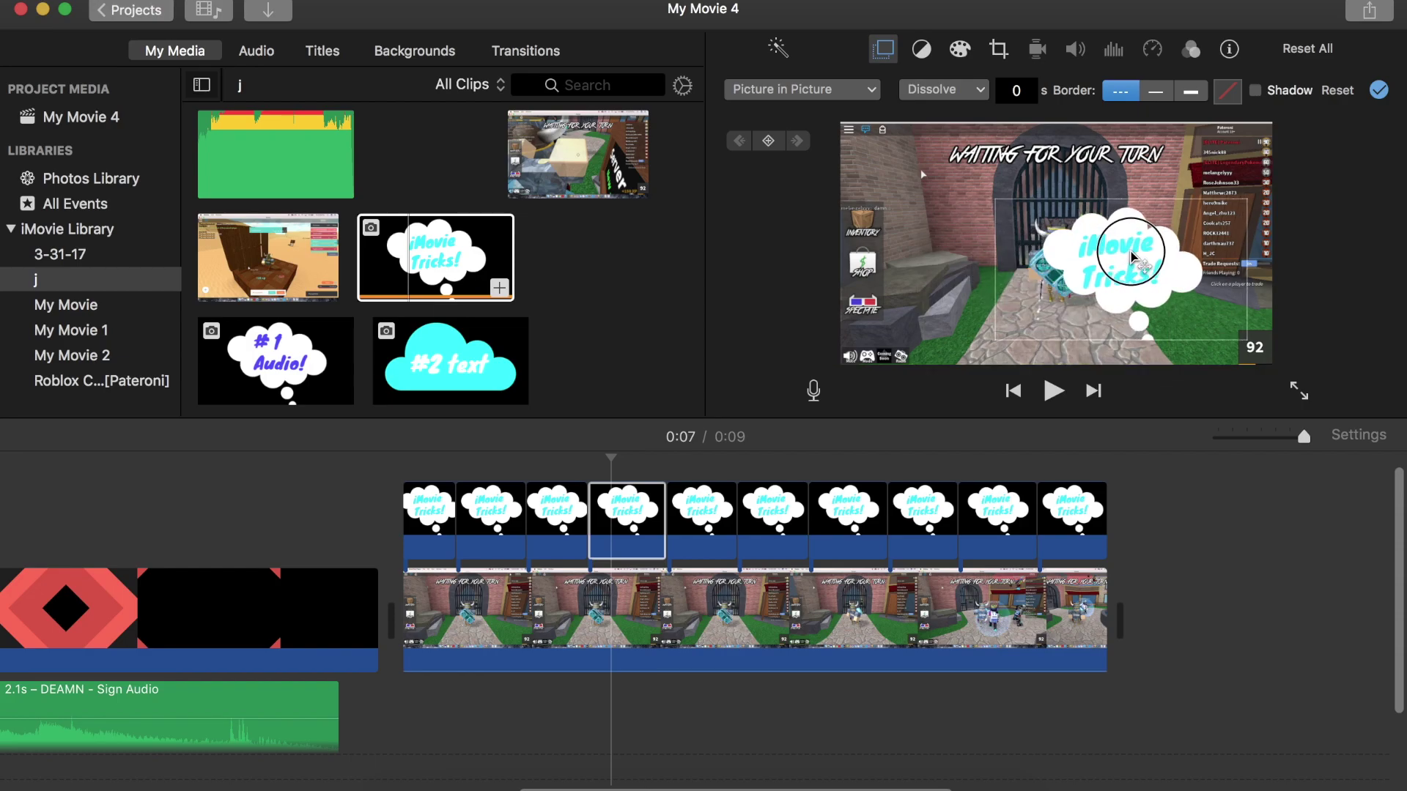
click(1380, 90)
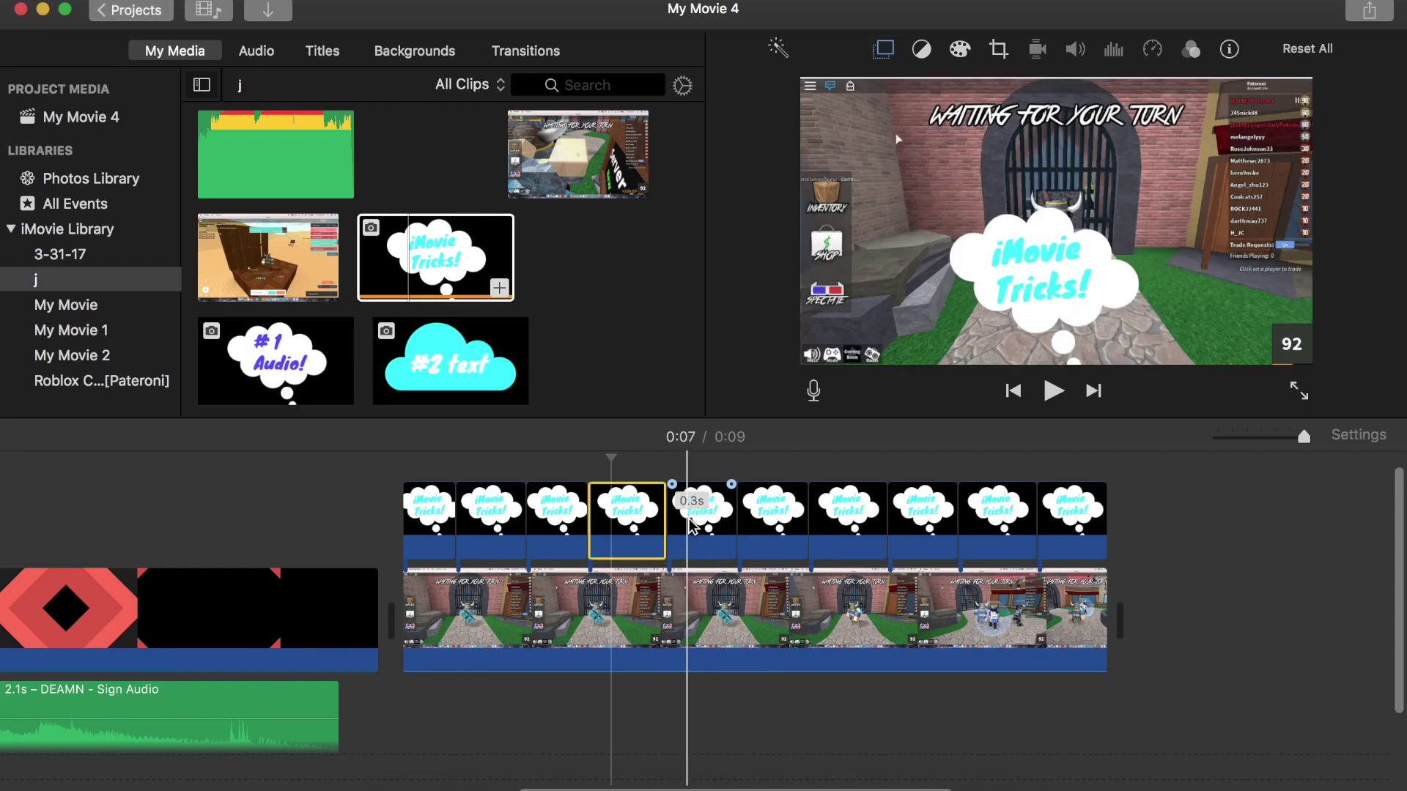
Reposition the sixth segment's overlay image up and to the left and the seventh's near the frame's top centre, applying each change
click(687, 546)
click(762, 517)
drag(1034, 293, 967, 247)
click(1381, 90)
click(843, 524)
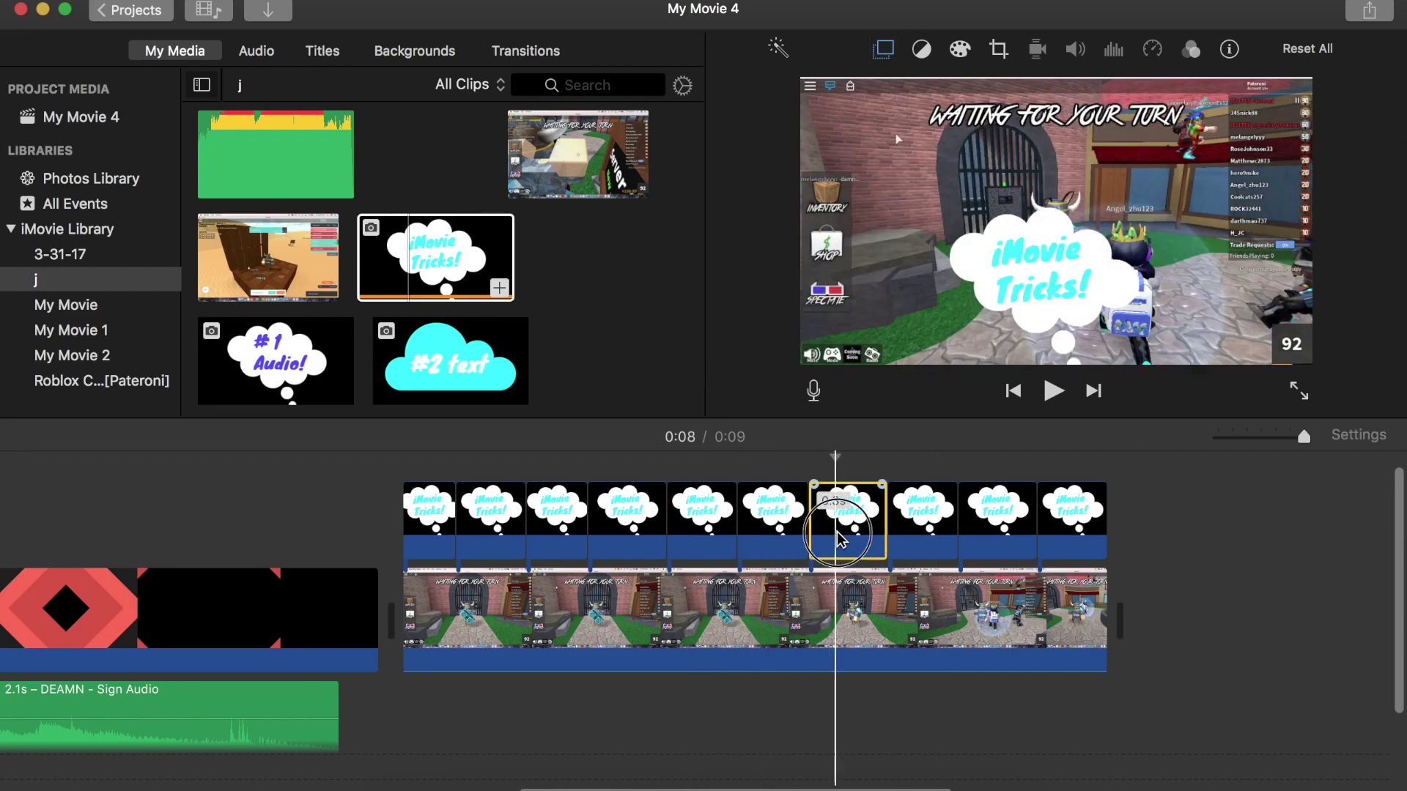
drag(1056, 282, 1069, 220)
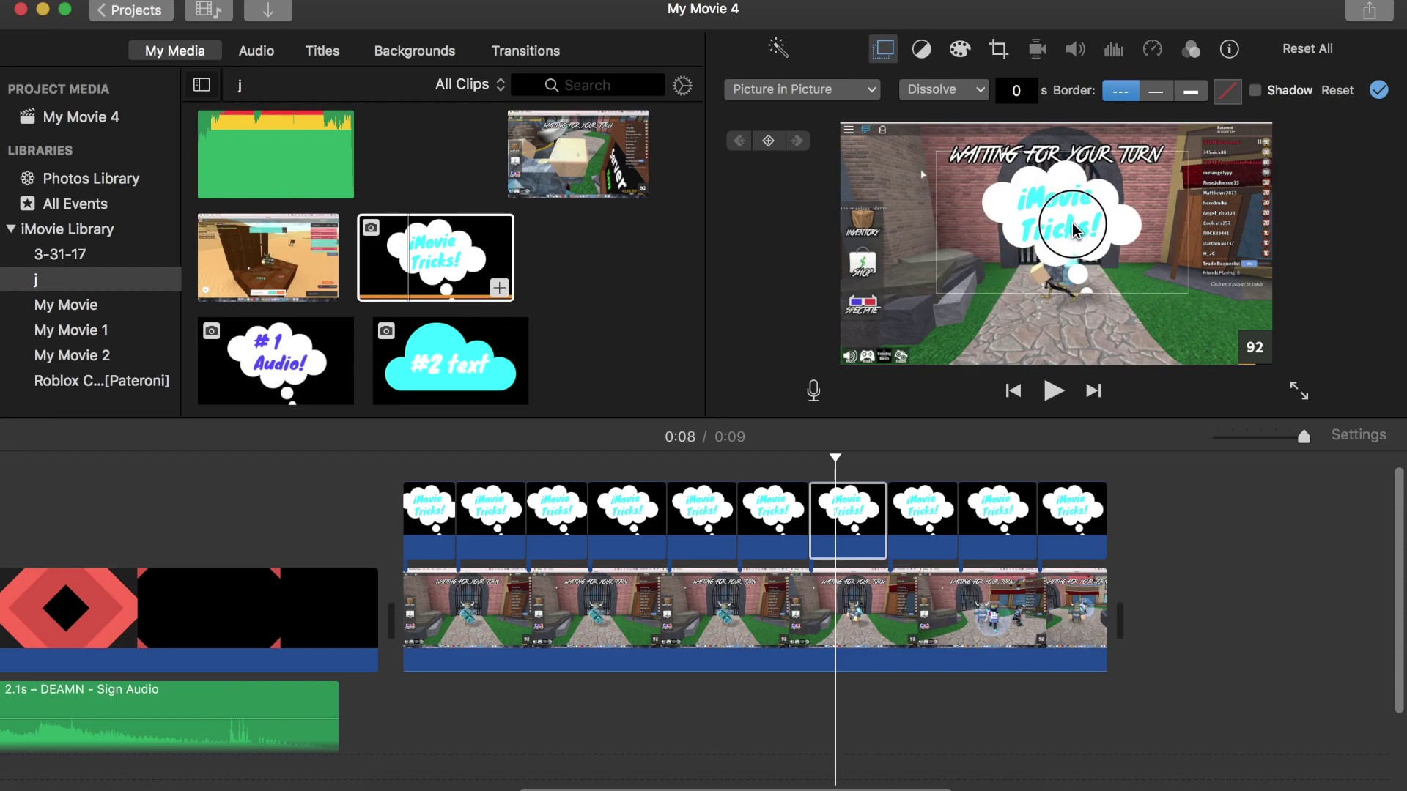
click(1378, 91)
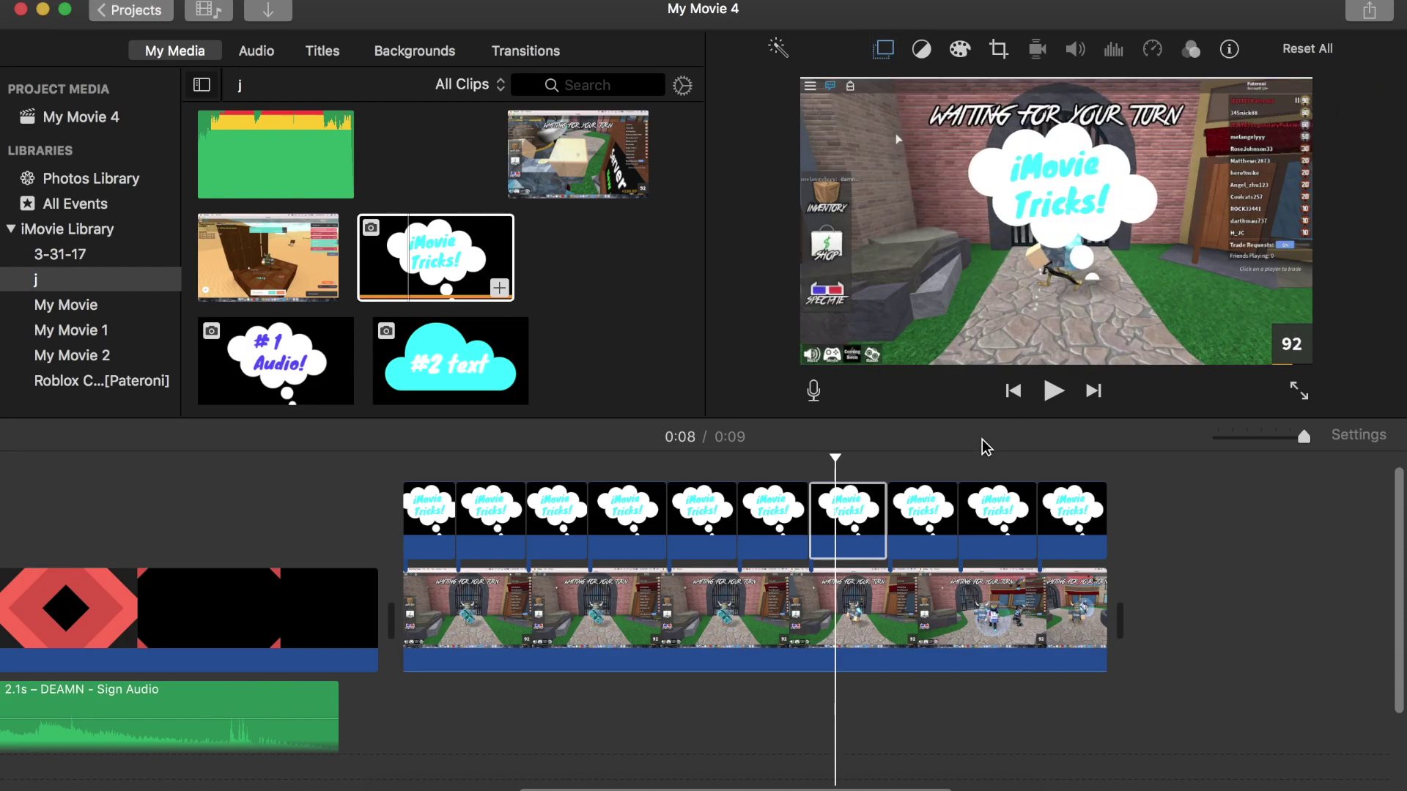
Move the overlay images of the eighth and ninth segments toward the right side of the frame, applying each change
click(929, 506)
drag(1057, 295, 1148, 270)
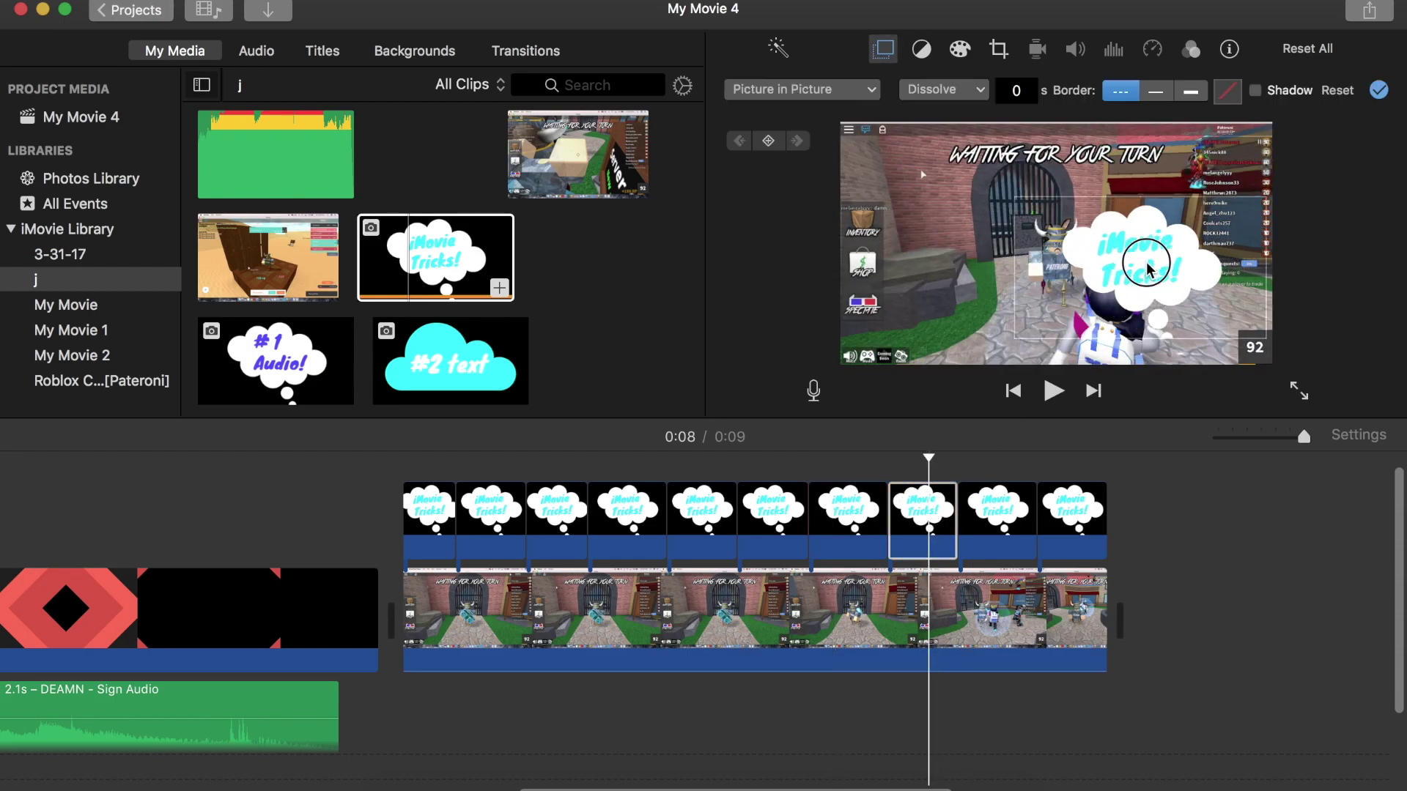
click(1378, 92)
click(996, 505)
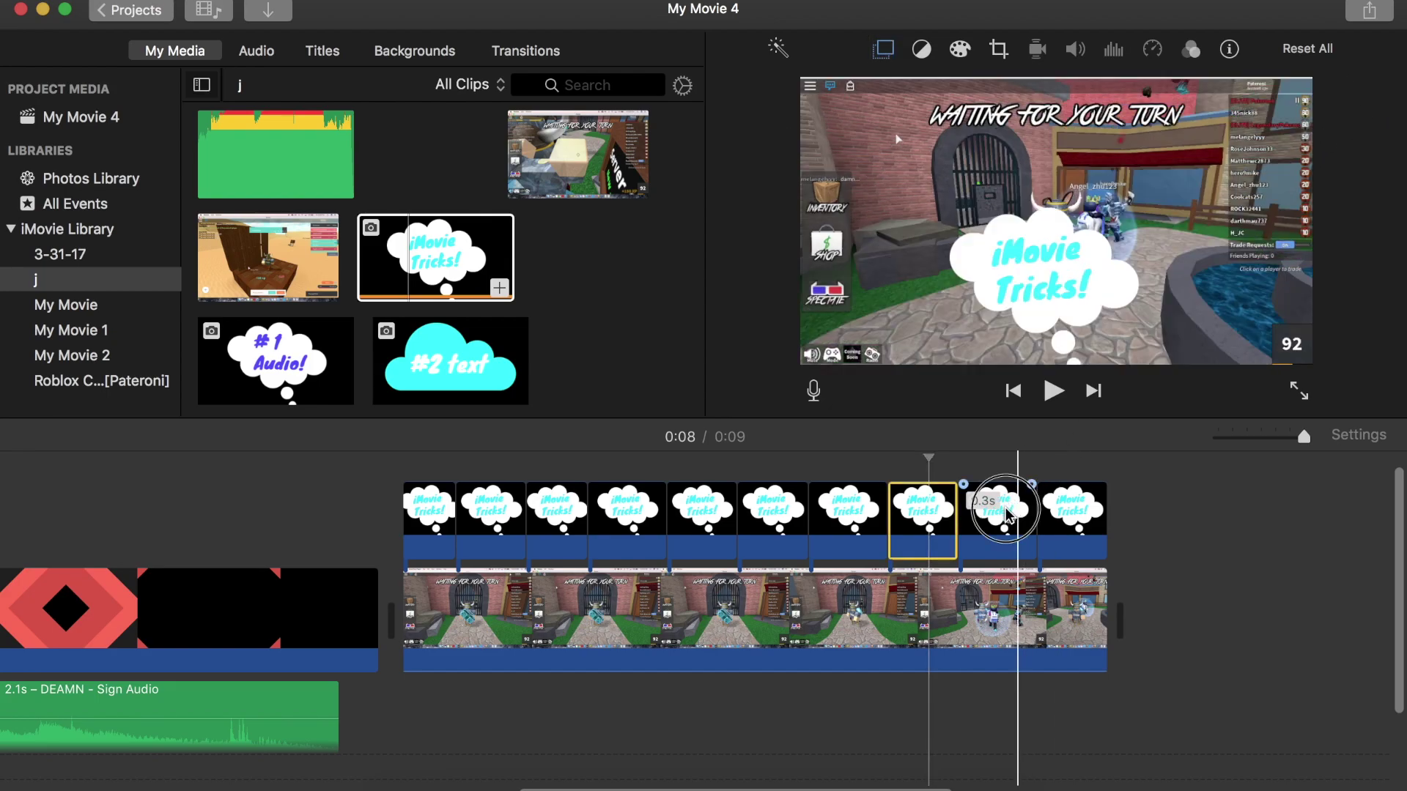
drag(1064, 276, 1140, 280)
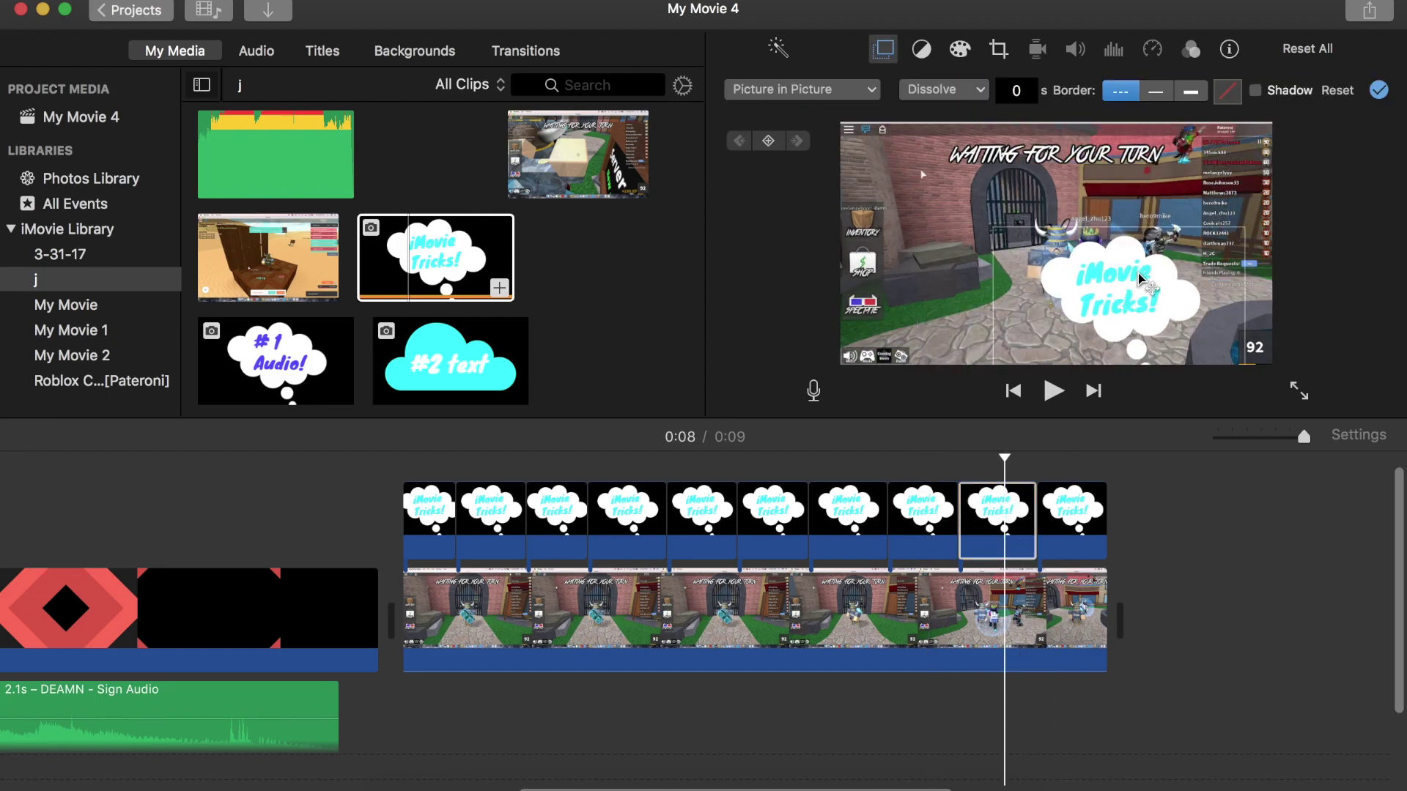
click(1378, 92)
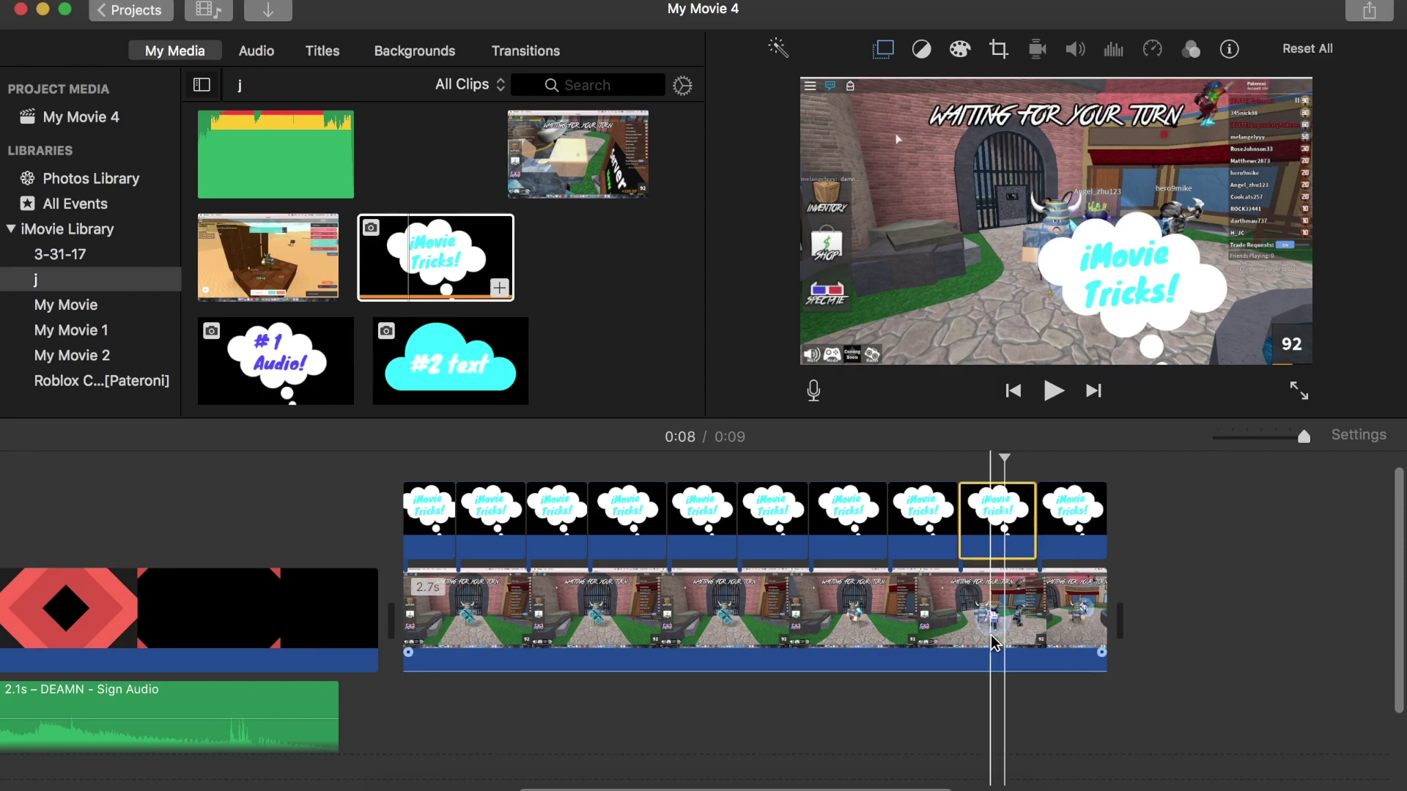
Play back the gameplay section from just before the first overlay segment to review the jumping image
click(1081, 509)
click(396, 500)
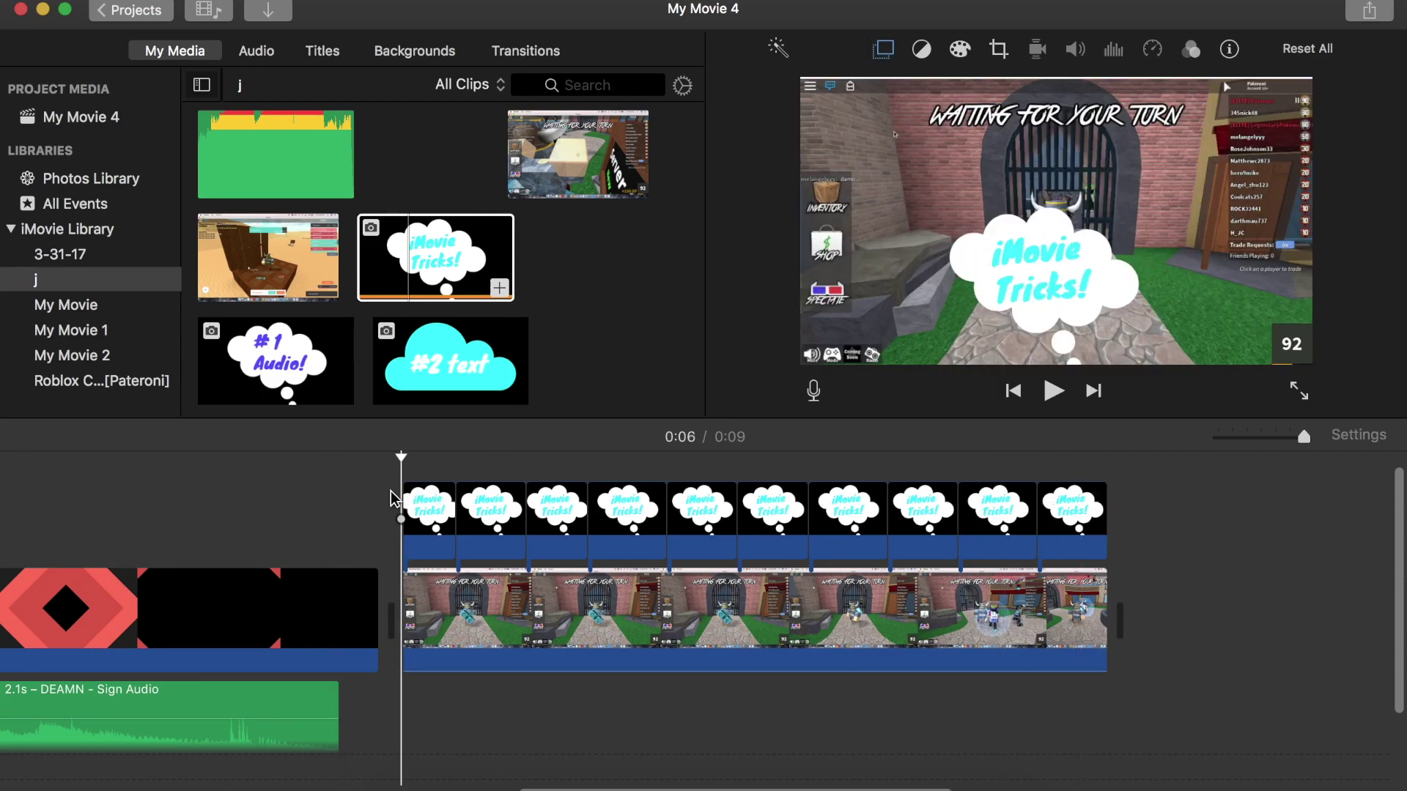
key(space)
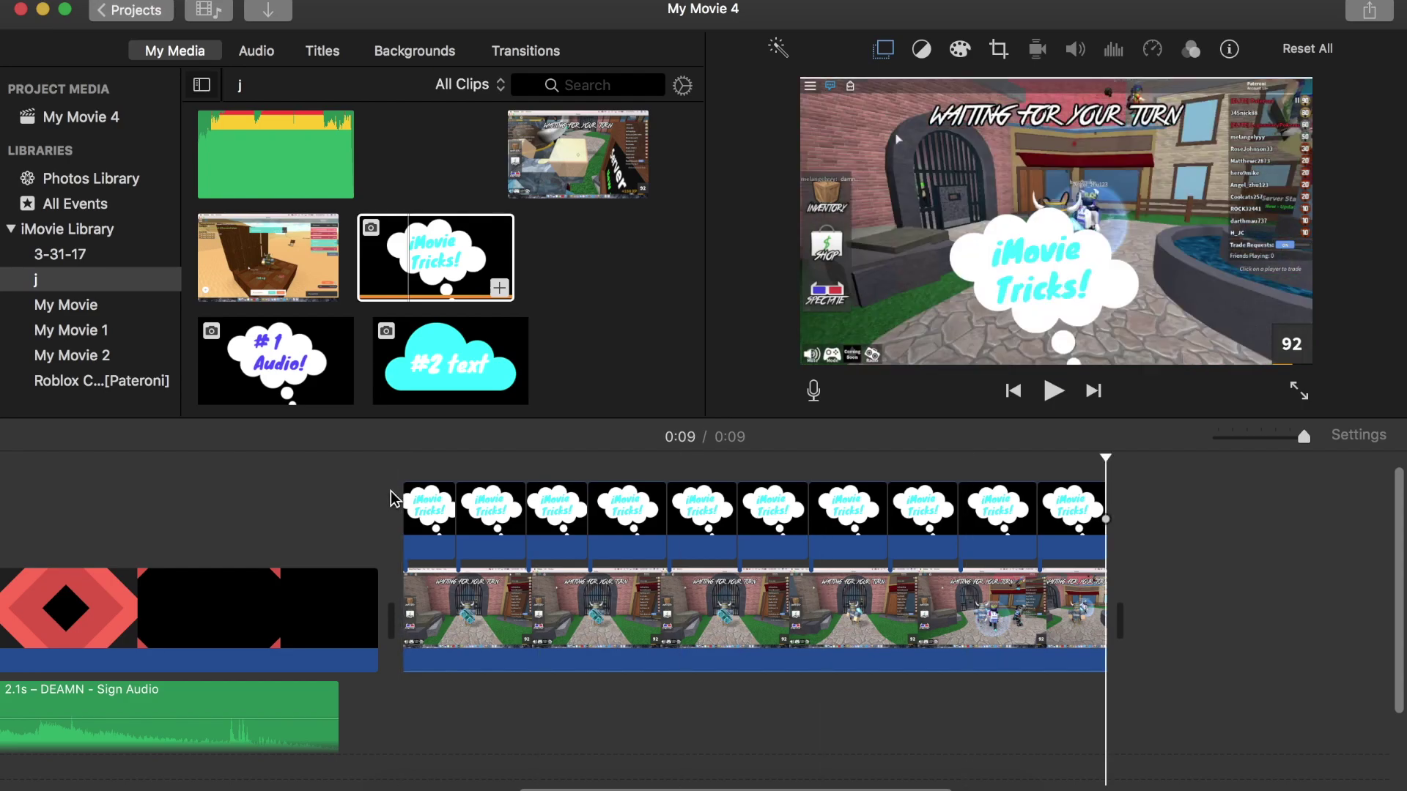
key(space)
key(space)
scroll(575, 503, right, 5)
scroll(575, 502, right, 10)
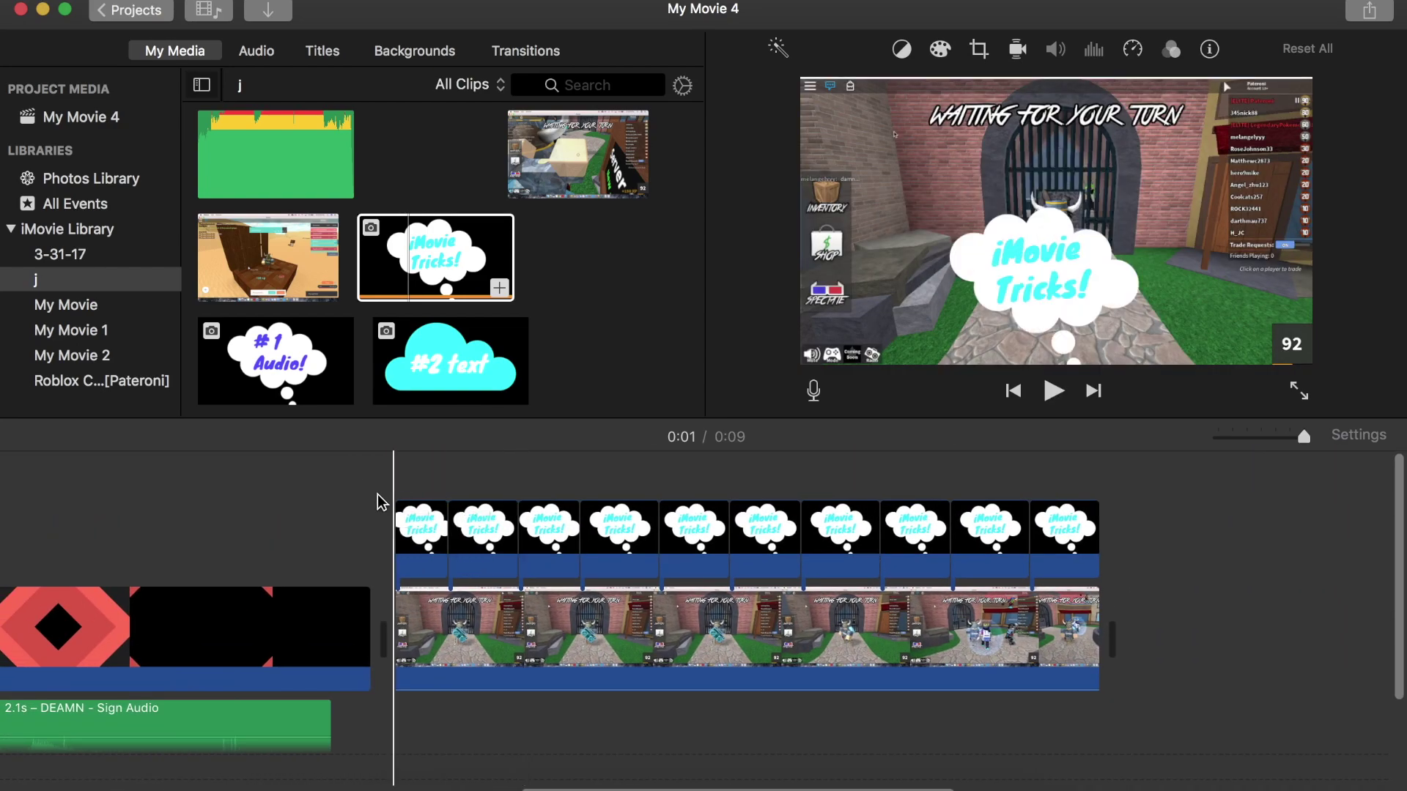
click(380, 502)
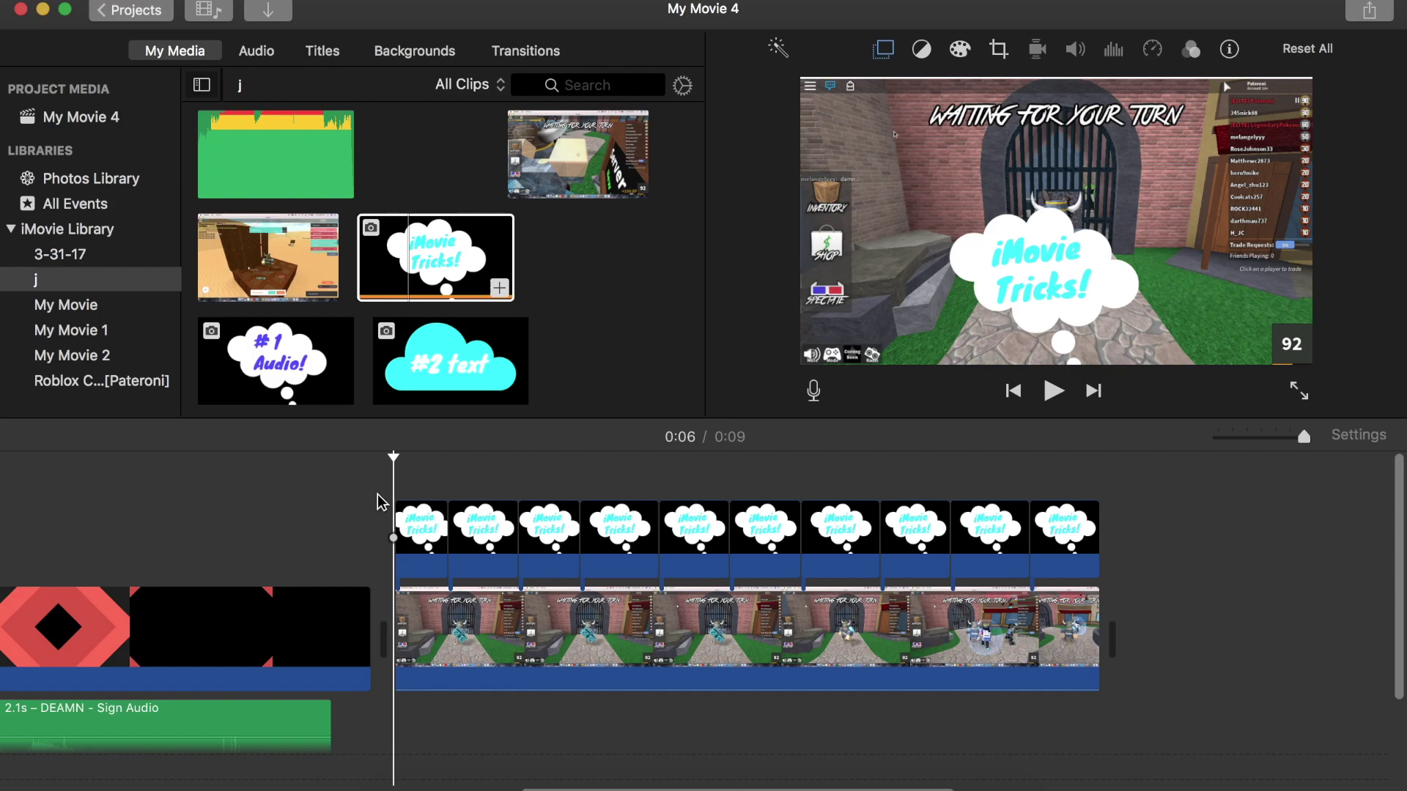
key(space)
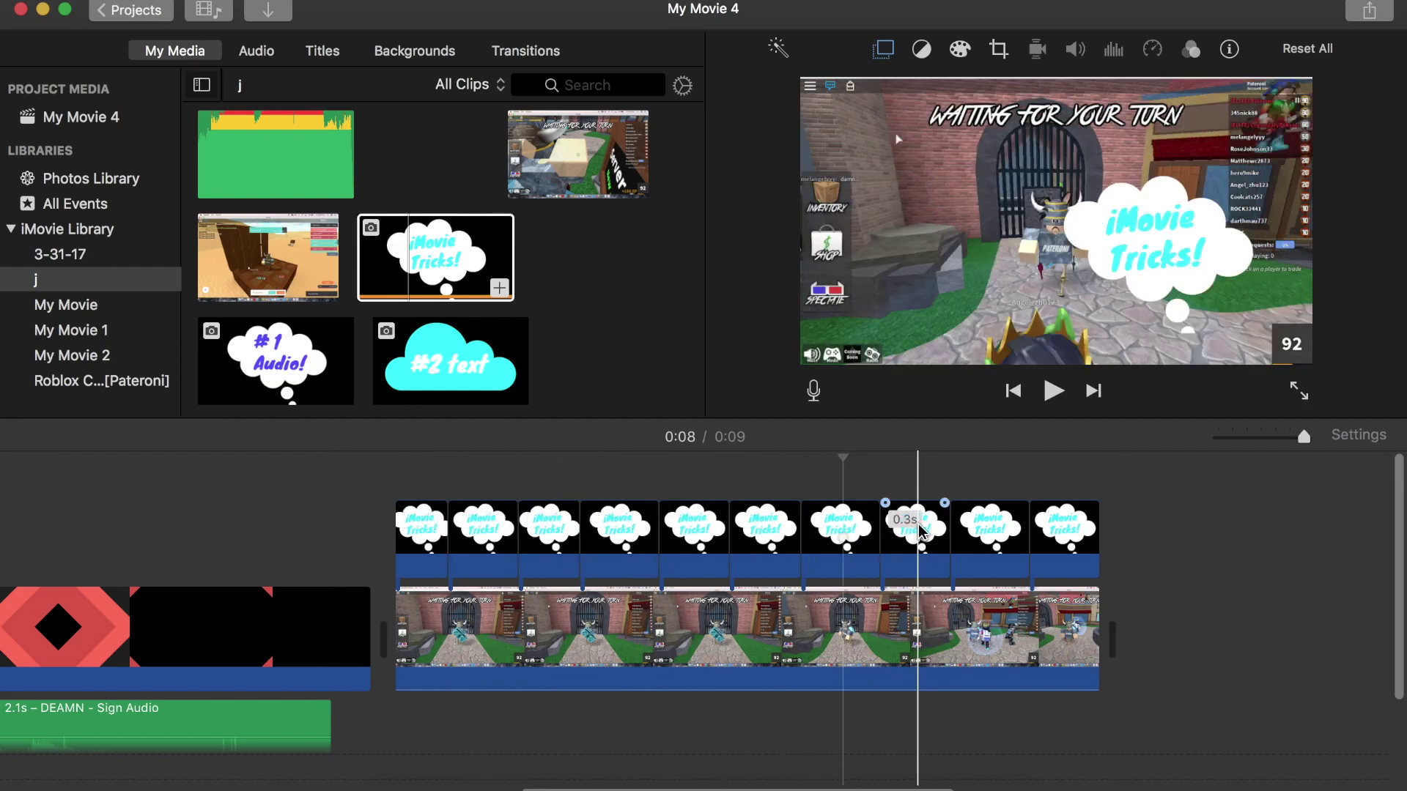
Select all ten "iMovie Tricks!" overlay segments above the gameplay clip and delete them
click(416, 534)
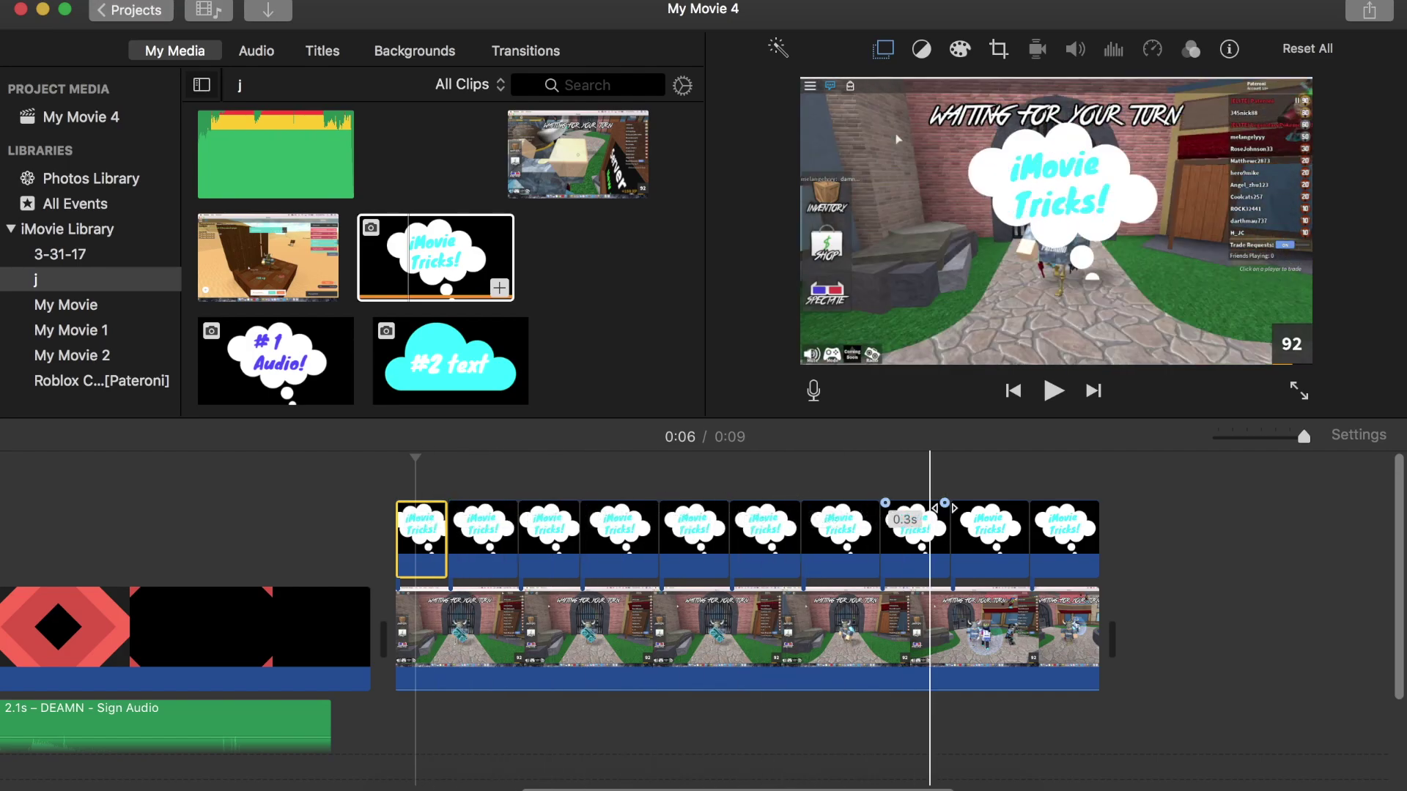
drag(381, 499, 1095, 583)
key(Delete)
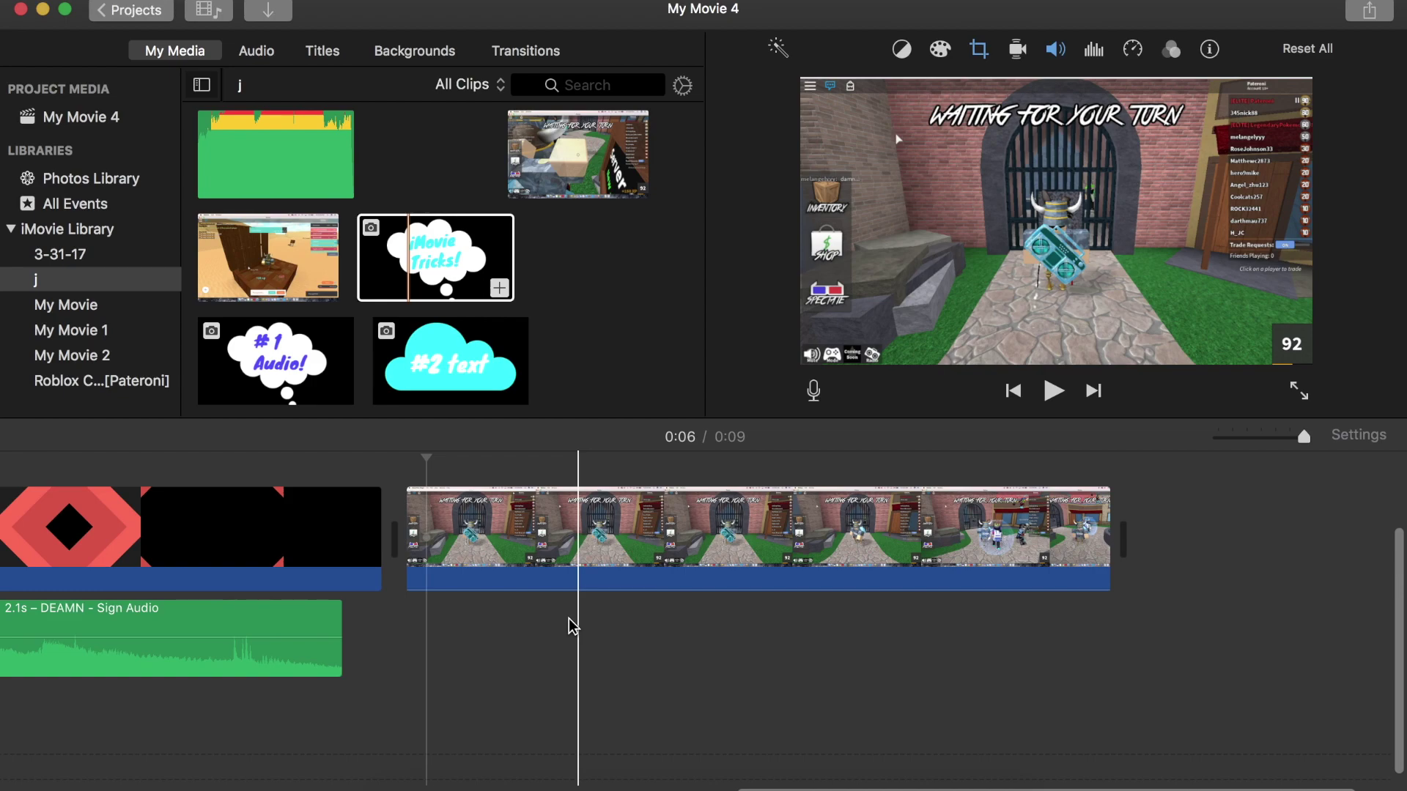
Add the iTunes song "DEAMN - Sign Audio" beneath the gameplay clip, aligned with the clip's start
click(255, 53)
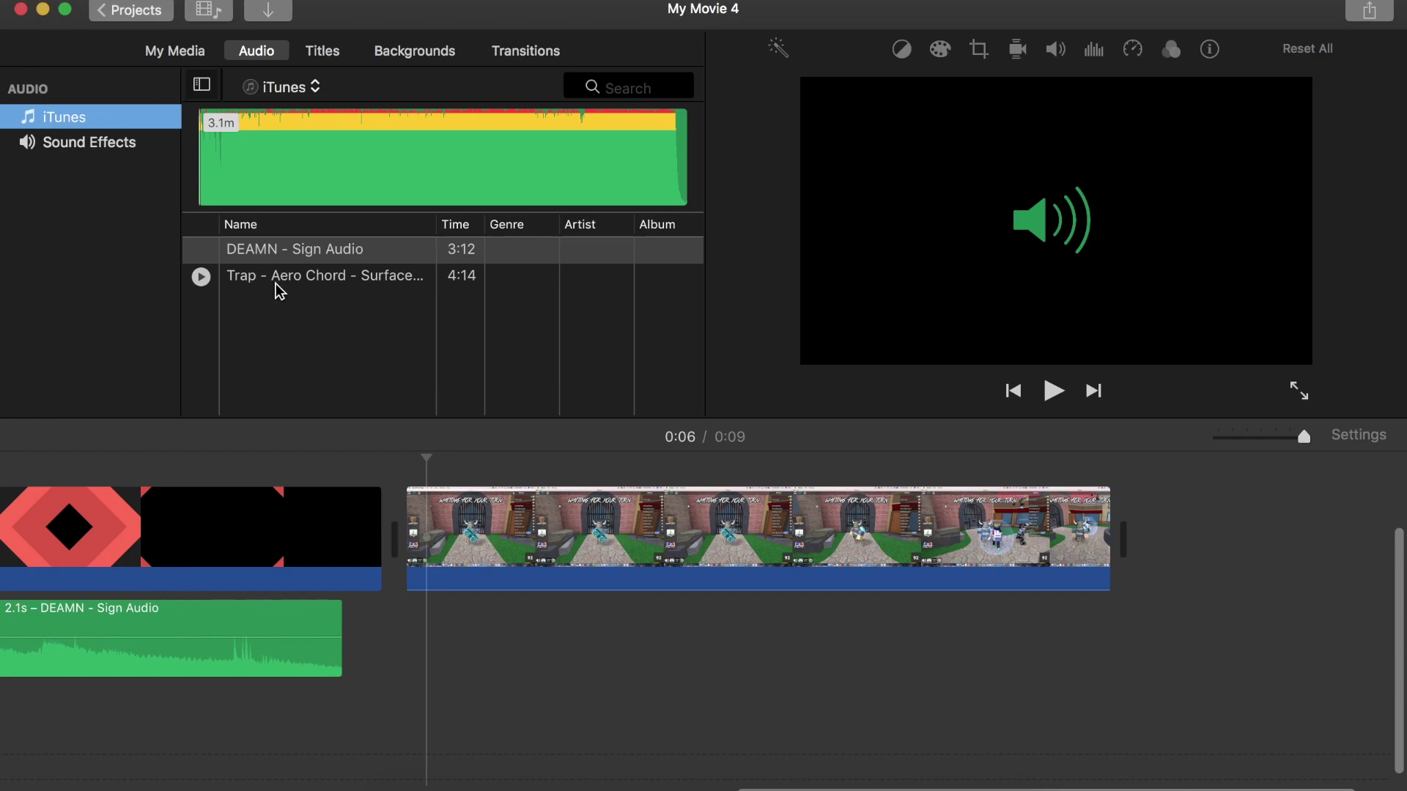
click(268, 317)
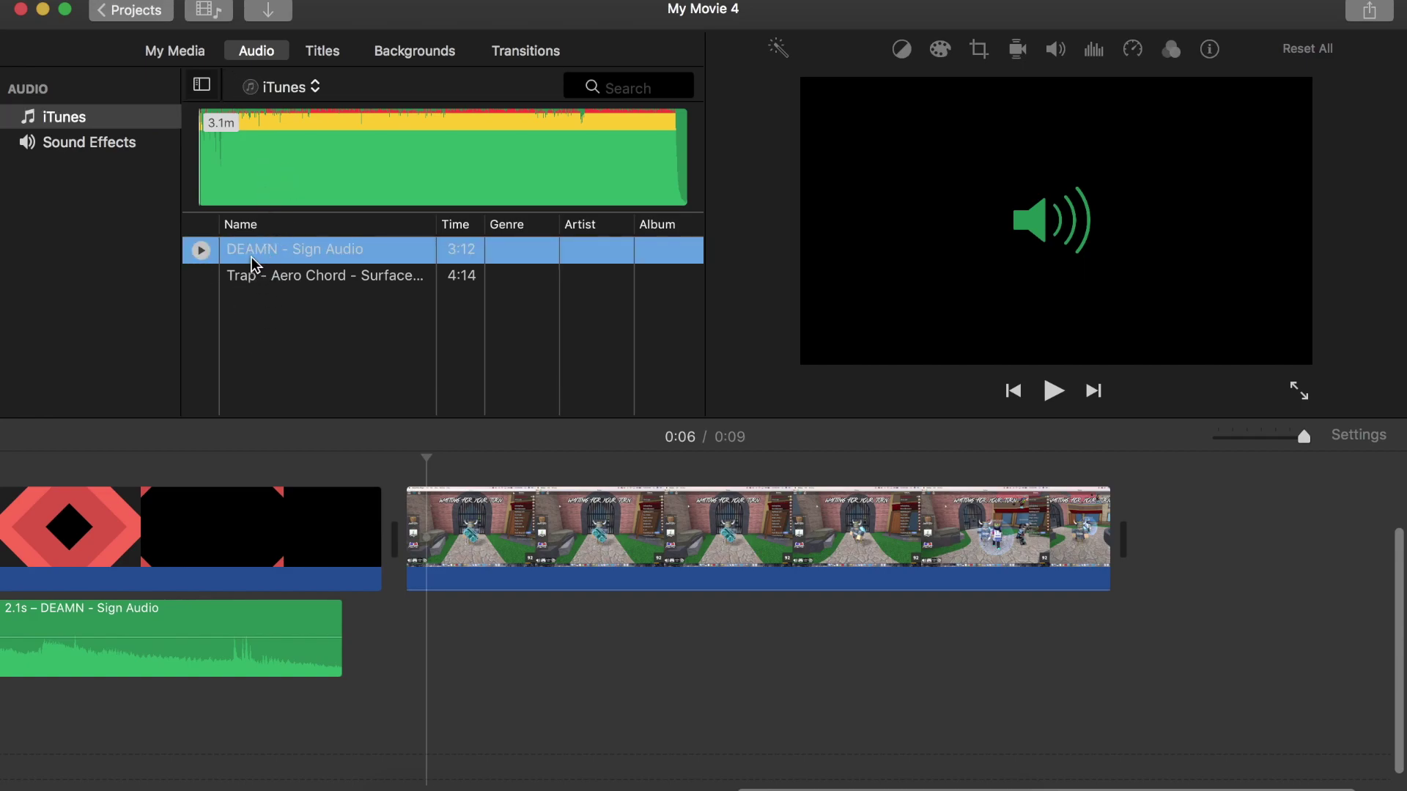
drag(236, 252, 416, 645)
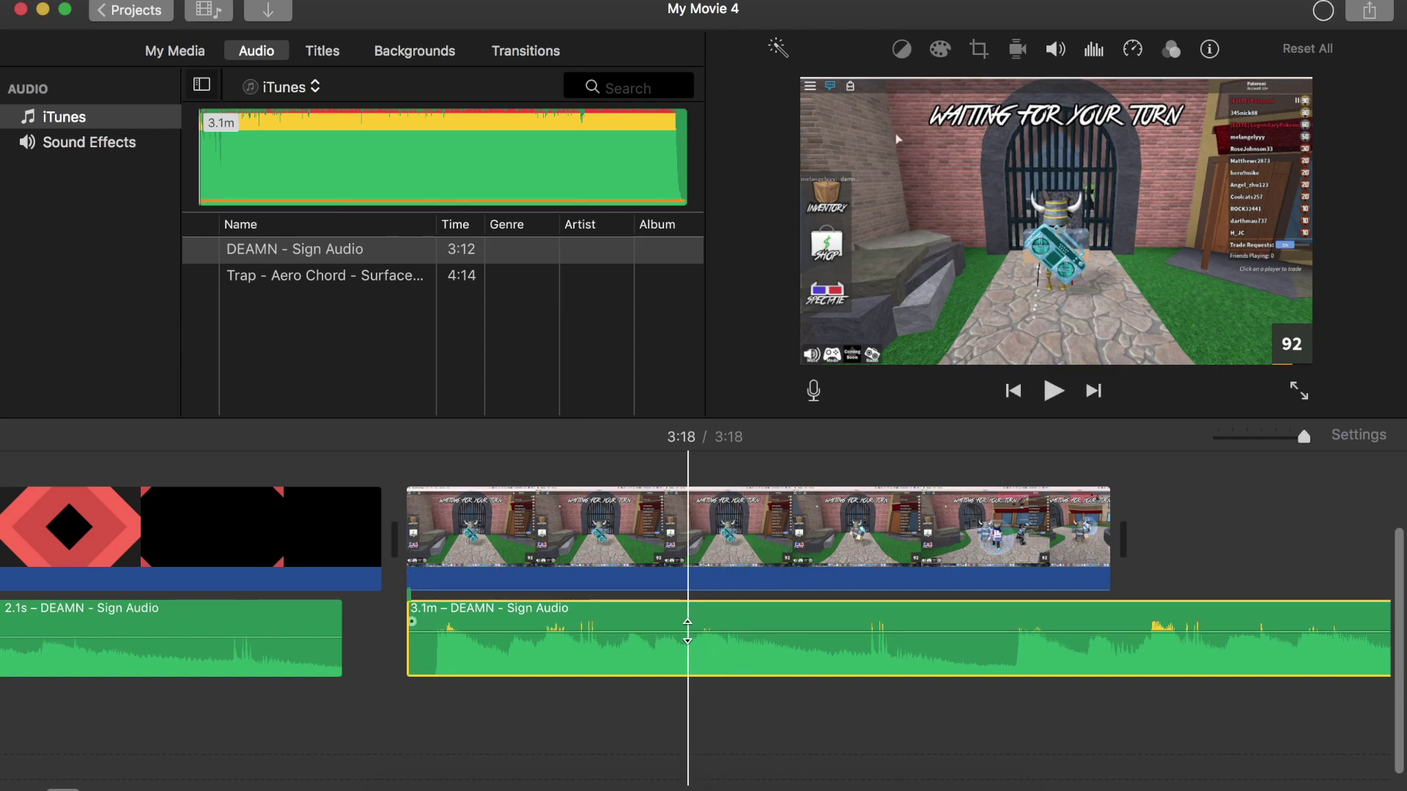
Lower the volume of the song beneath the gameplay clip, then delete the song from the timeline
drag(689, 635, 687, 628)
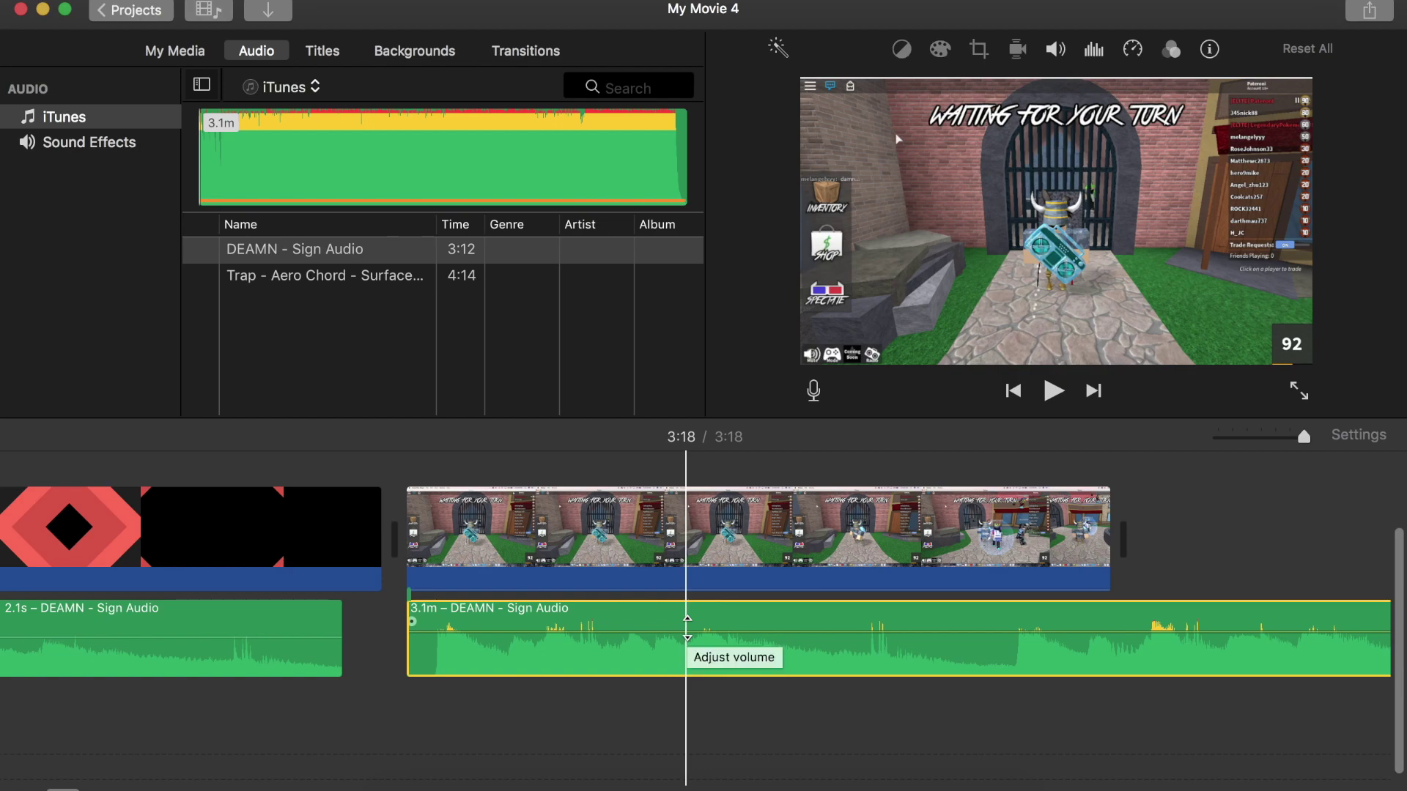
drag(687, 628, 680, 652)
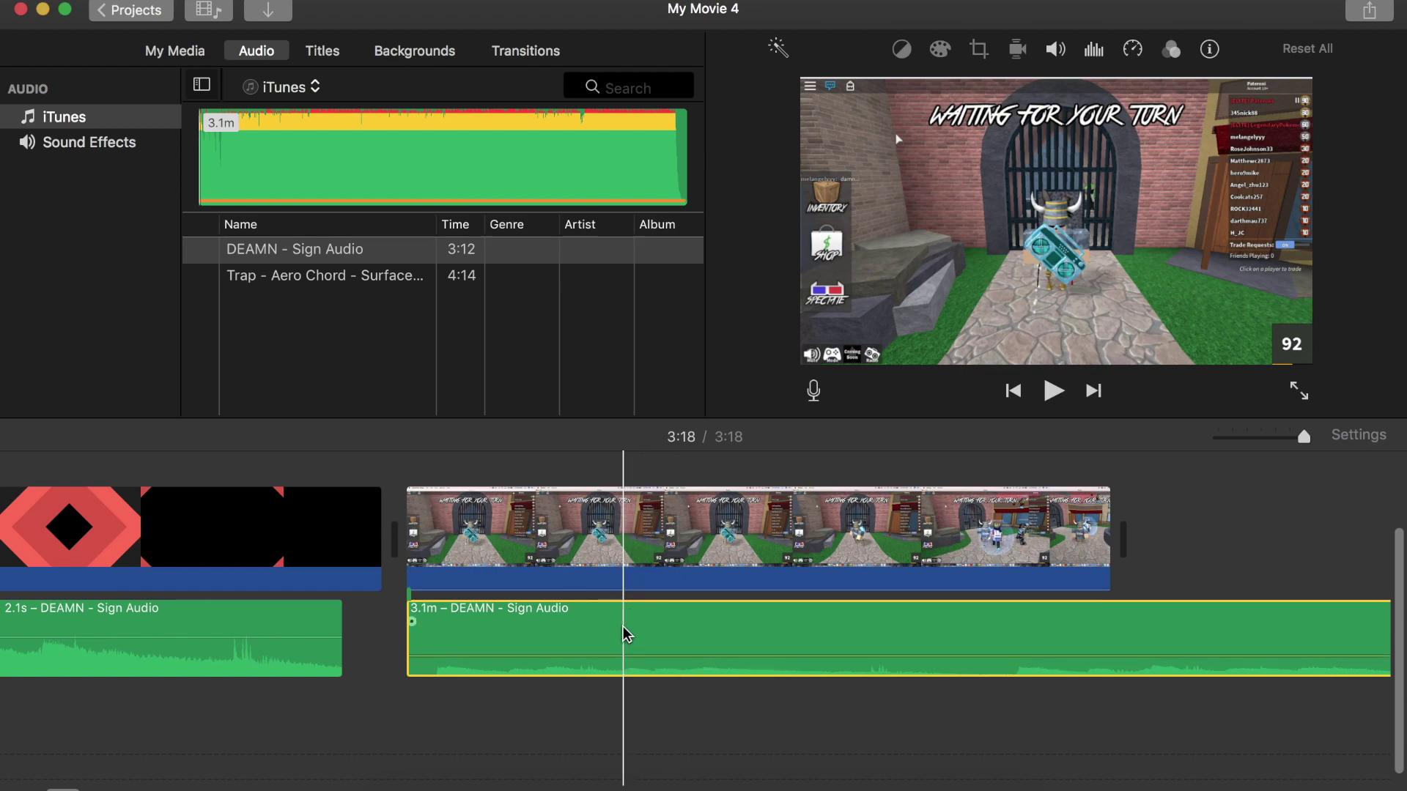
key(Delete)
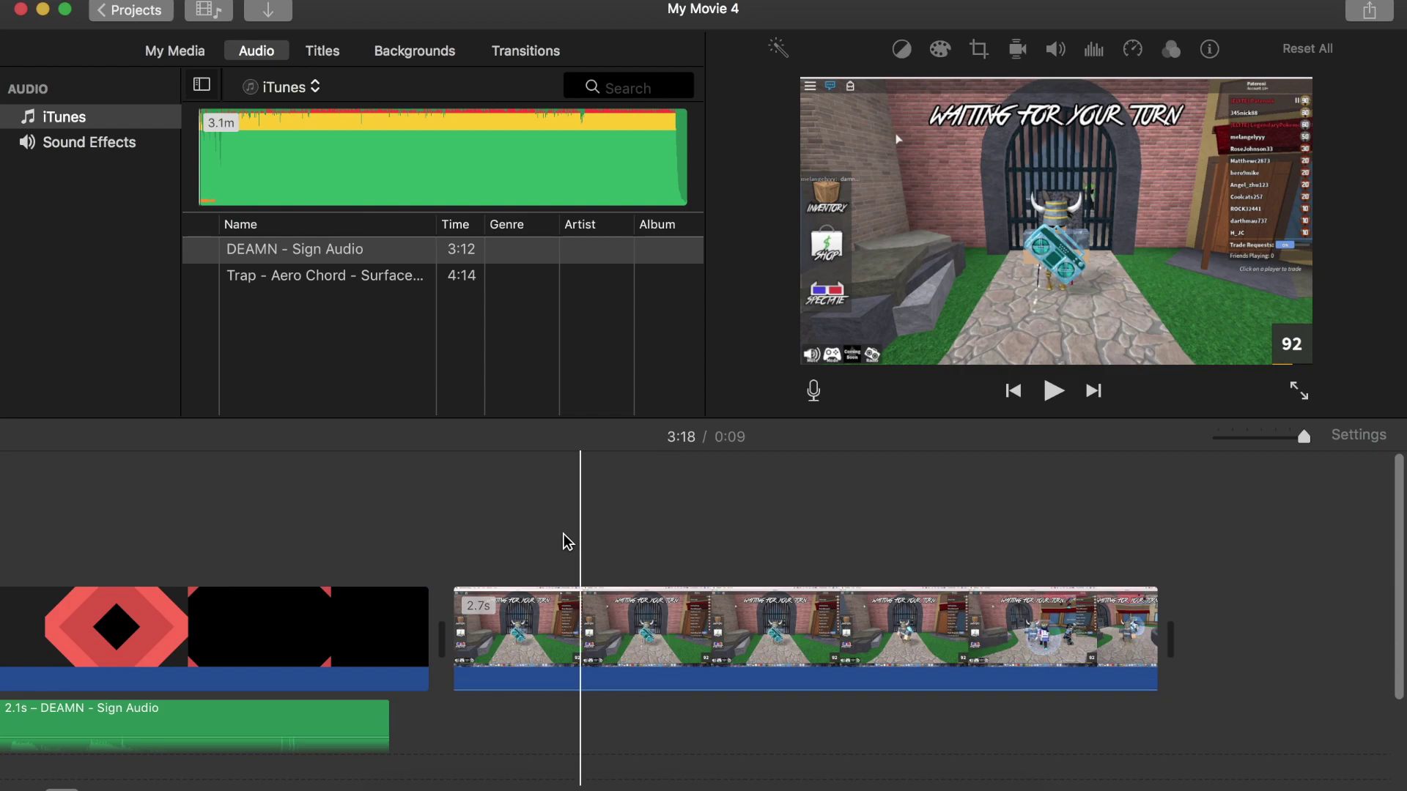
Add a Mosaic transition between the intro and the gameplay clip and play the section back
click(453, 526)
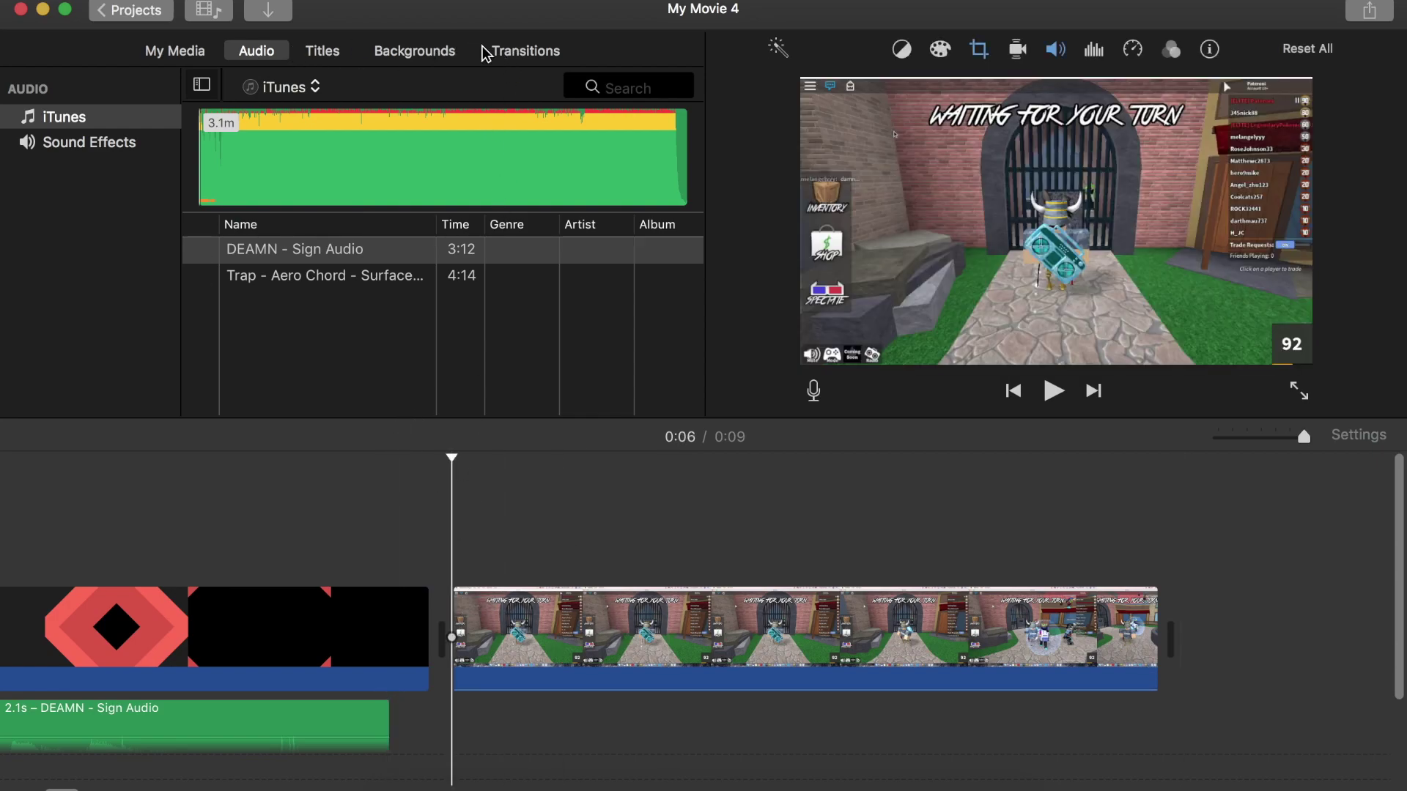
click(518, 58)
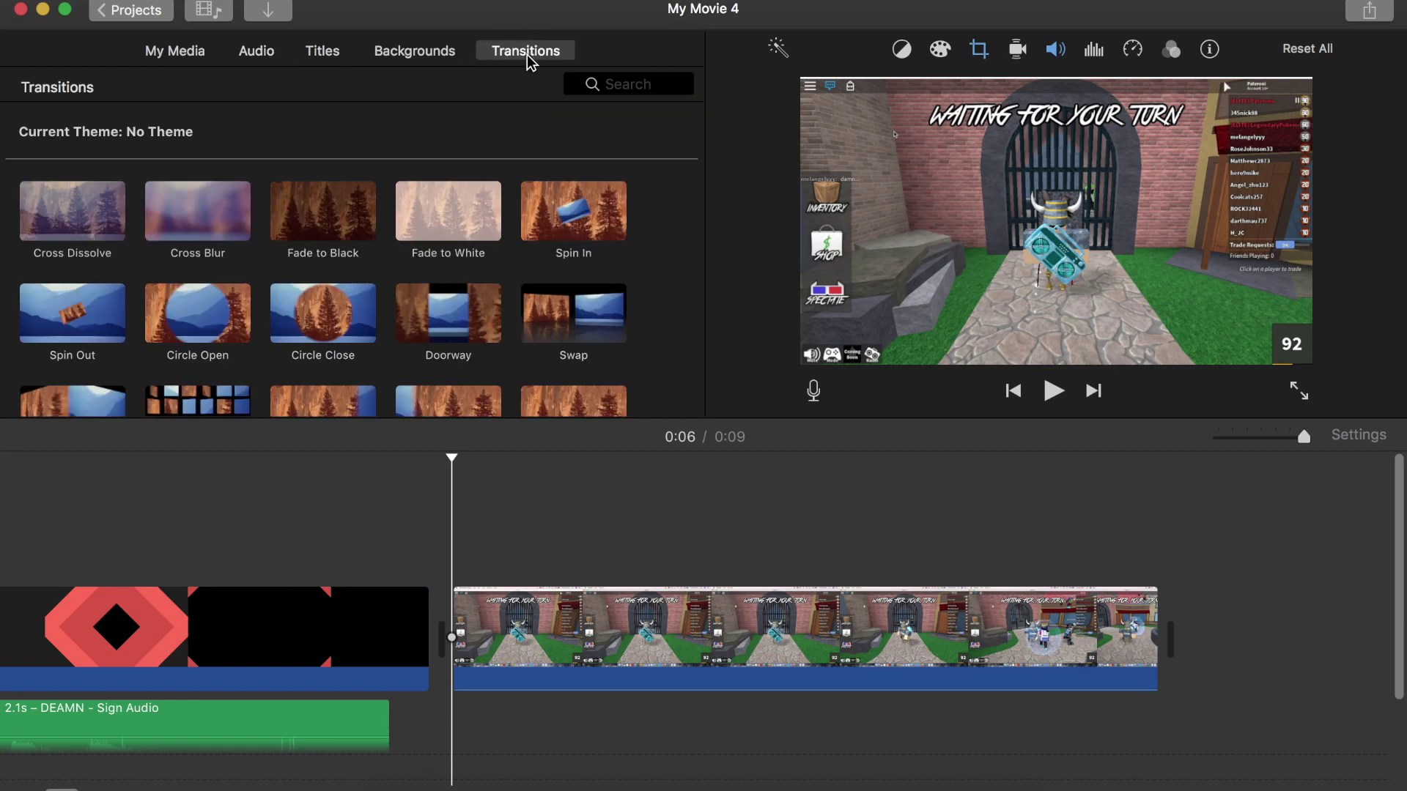
scroll(459, 253, down, 5)
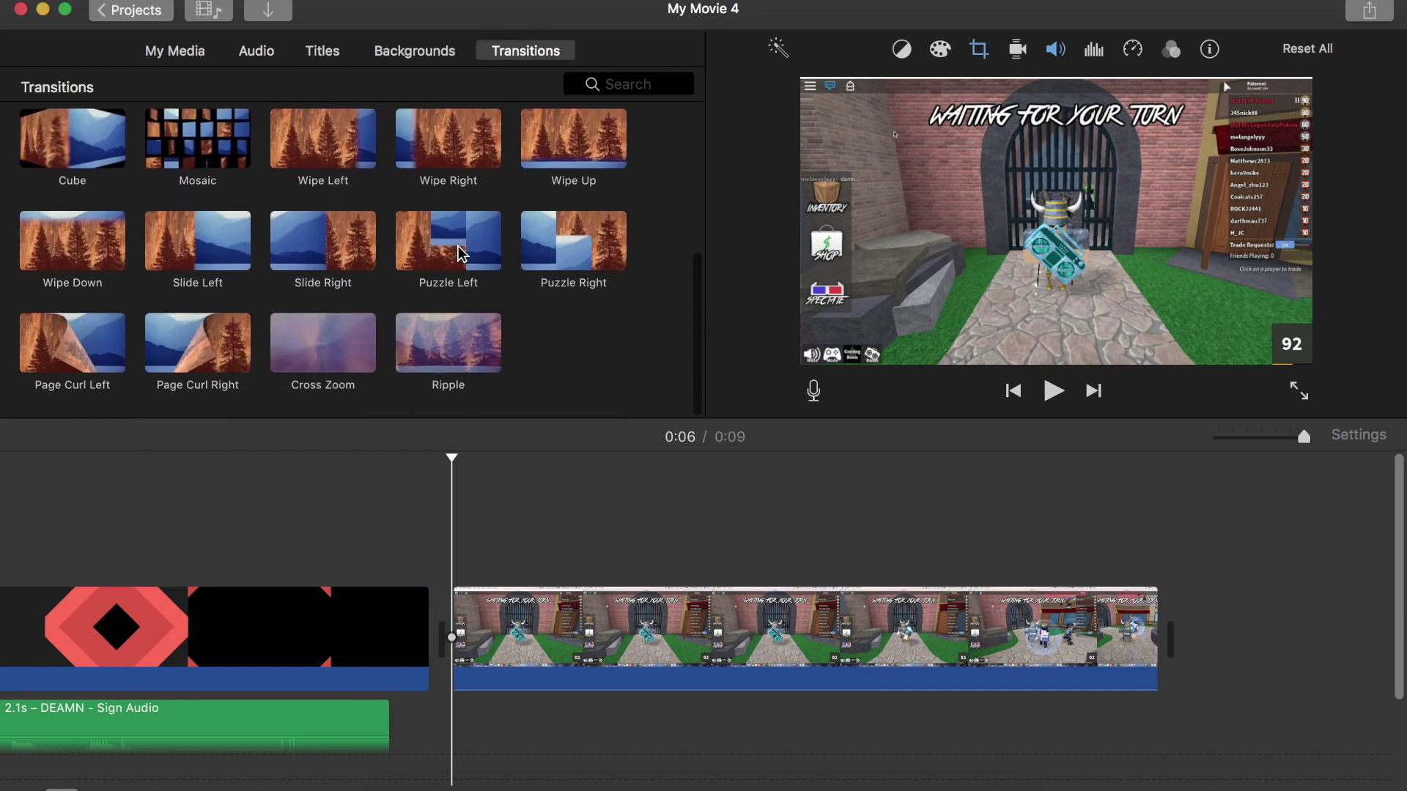
scroll(462, 253, up, 5)
scroll(459, 253, down, 3)
drag(206, 322, 149, 625)
scroll(147, 617, left, 5)
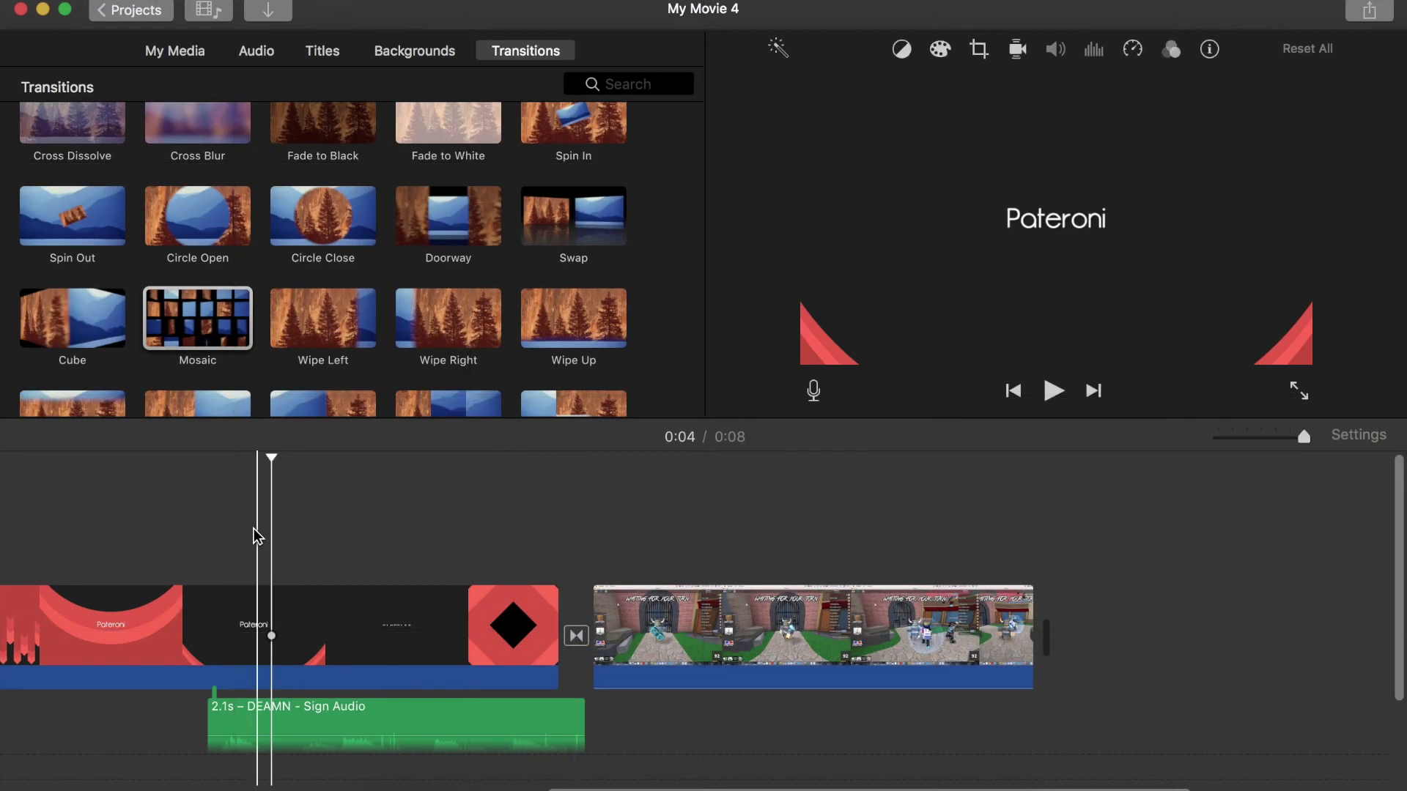
key(space)
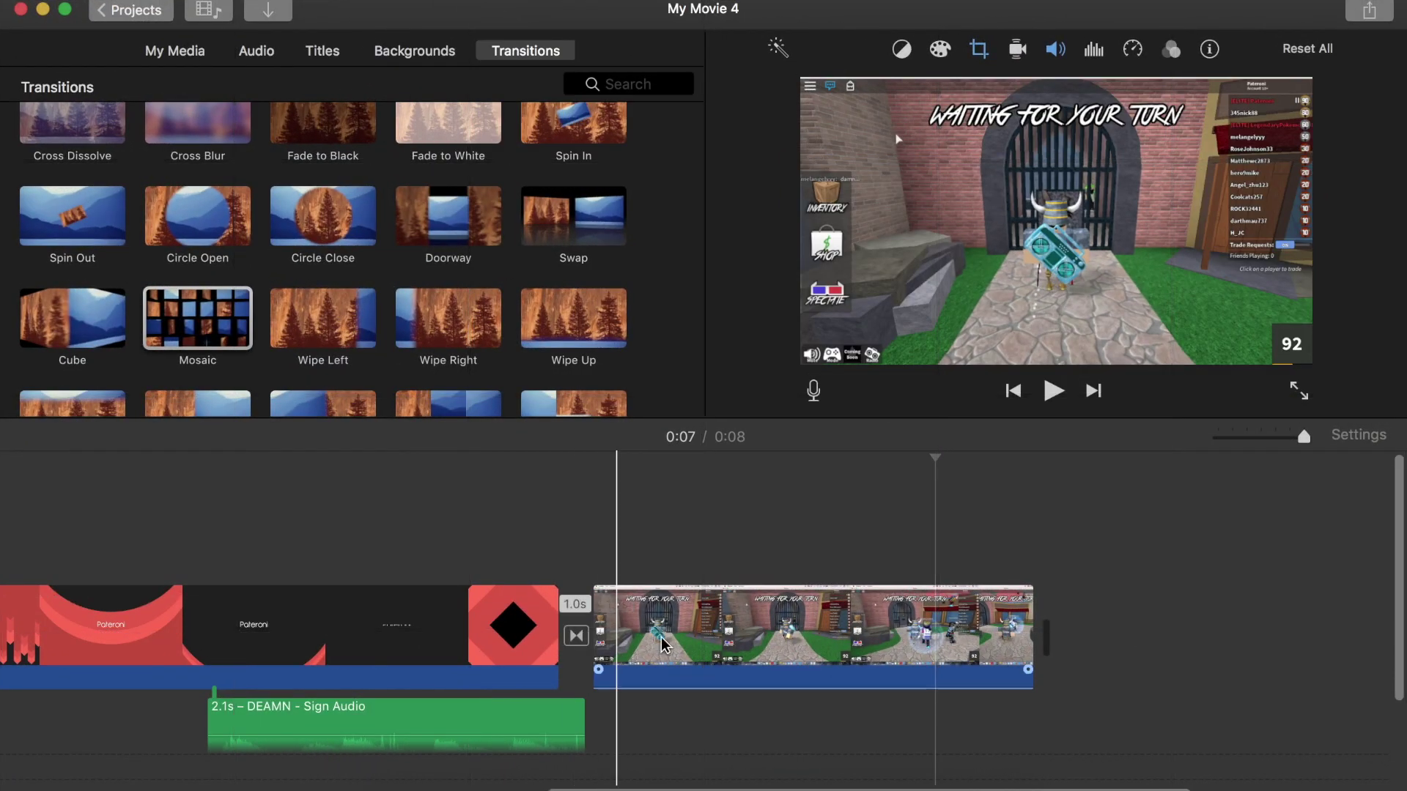
Split the gameplay clip near its middle into two clips
click(741, 630)
click(799, 622)
key(super+b)
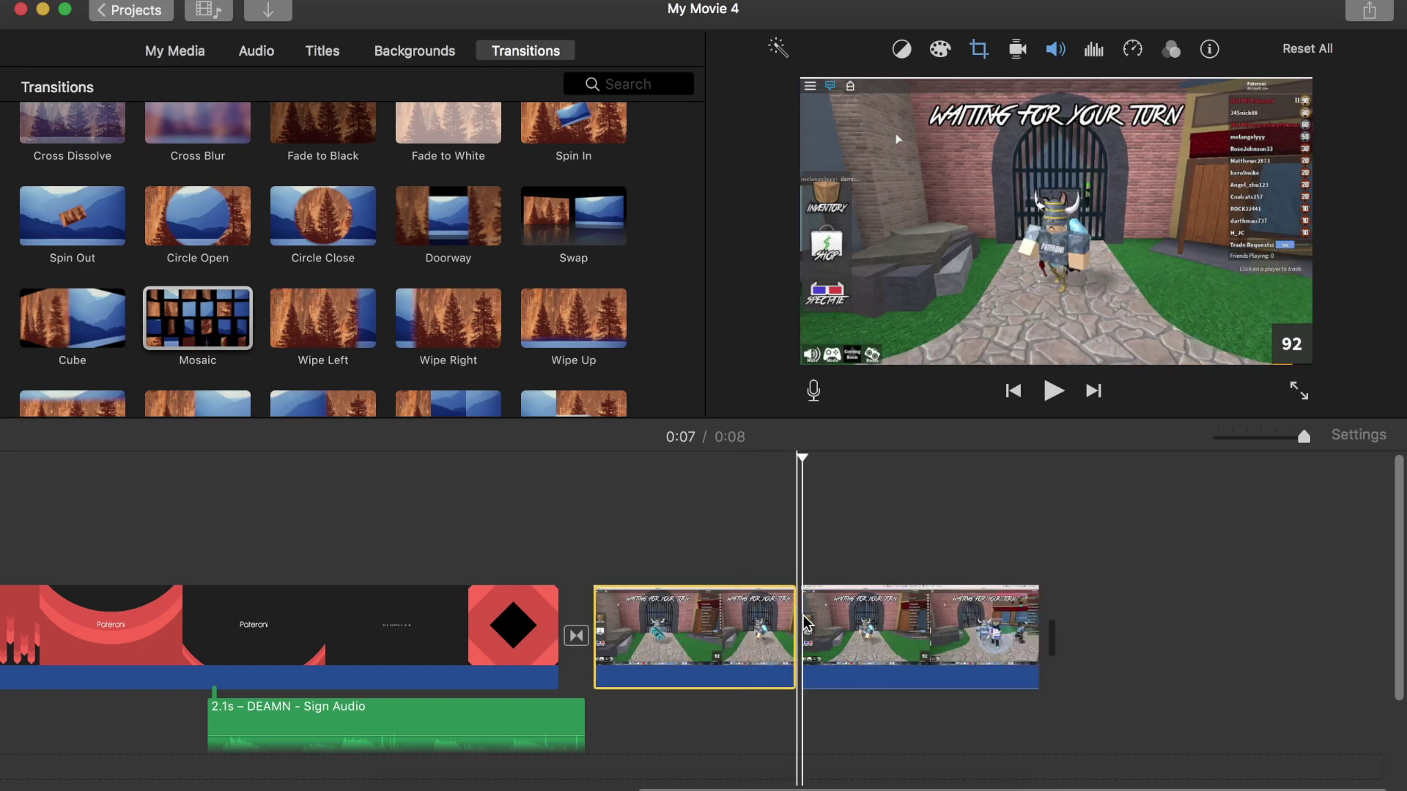
click(802, 622)
Add a Doorway transition between the two gameplay clips and play it back
click(575, 636)
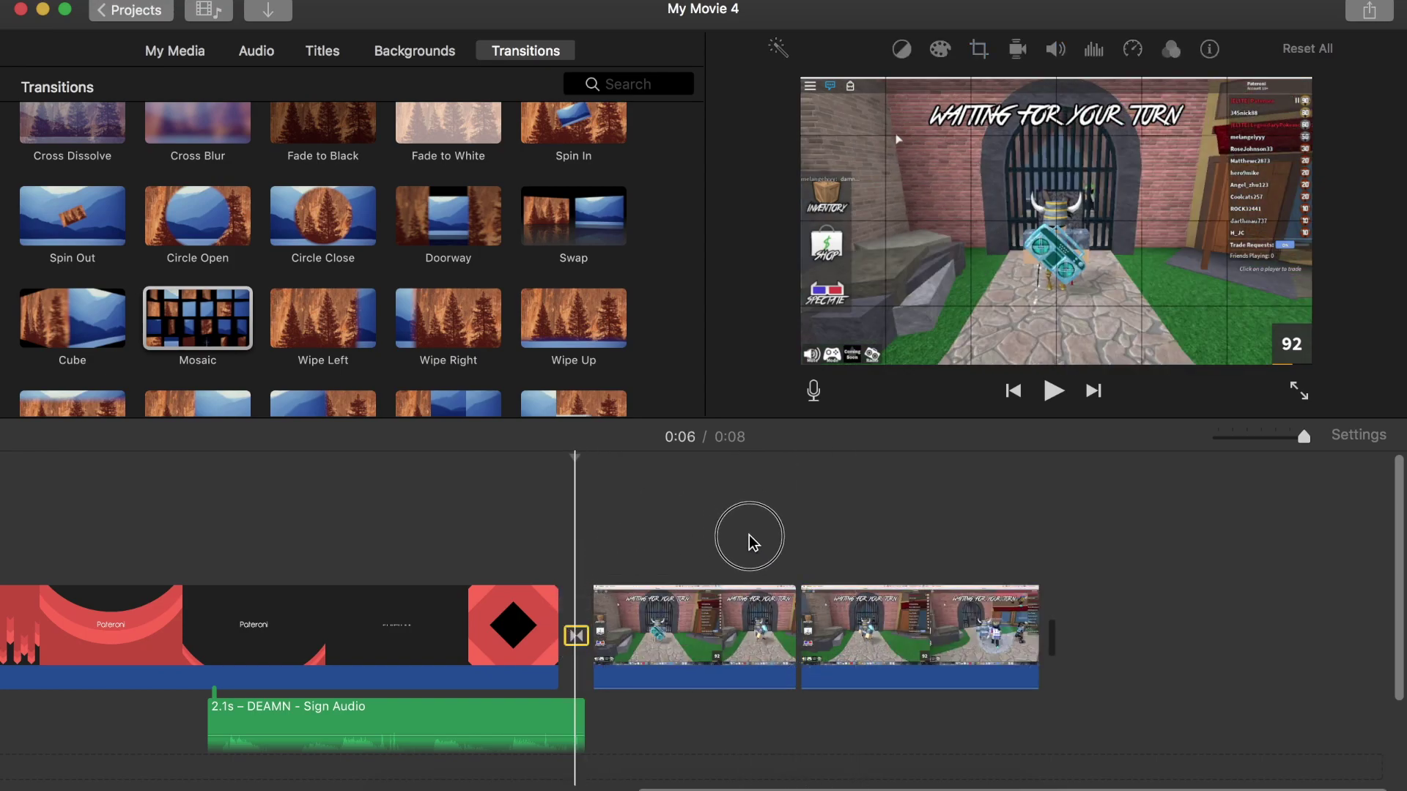
click(793, 513)
click(799, 511)
drag(448, 216, 672, 648)
key(space)
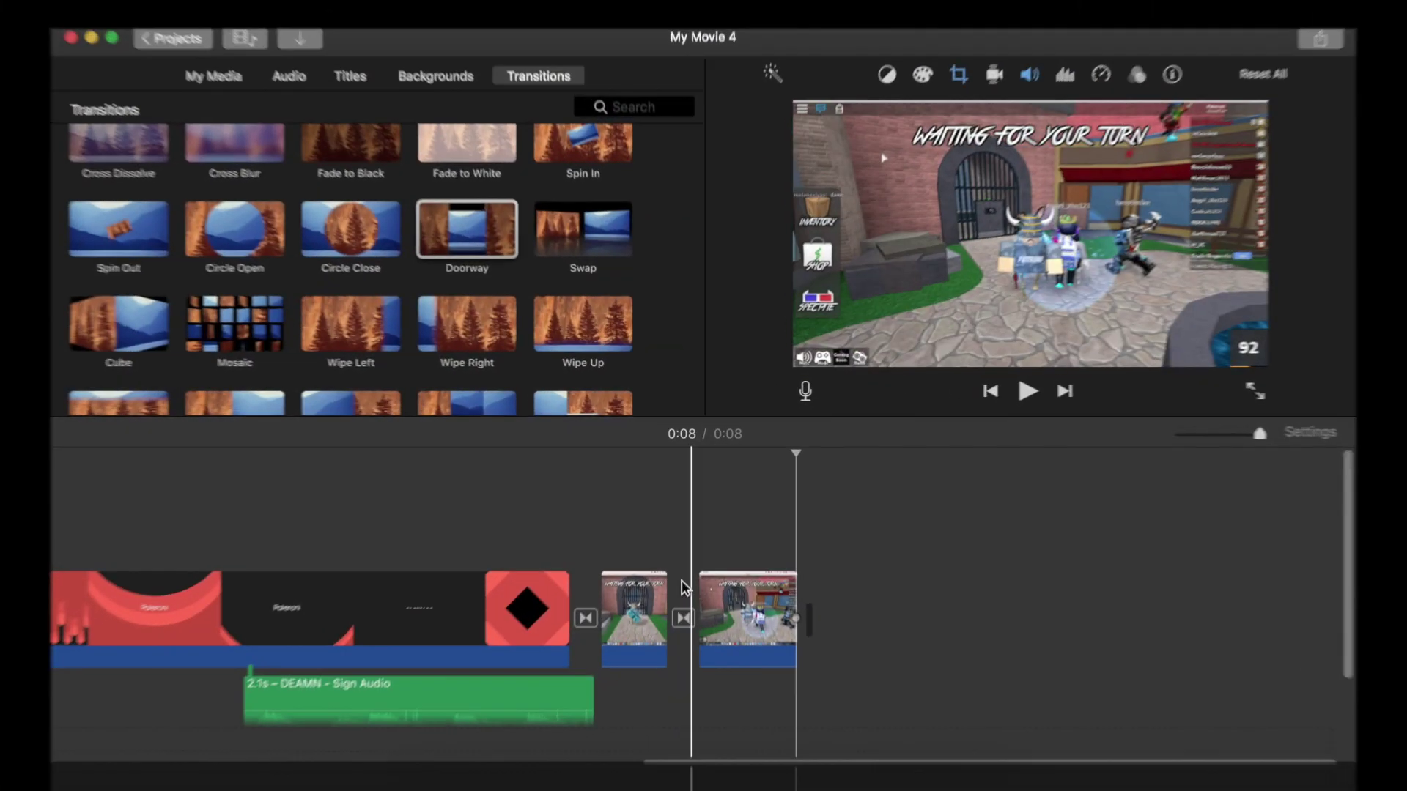
Add a Fade to Black transition at the end of the last gameplay clip and play it back
scroll(477, 228, down, 5)
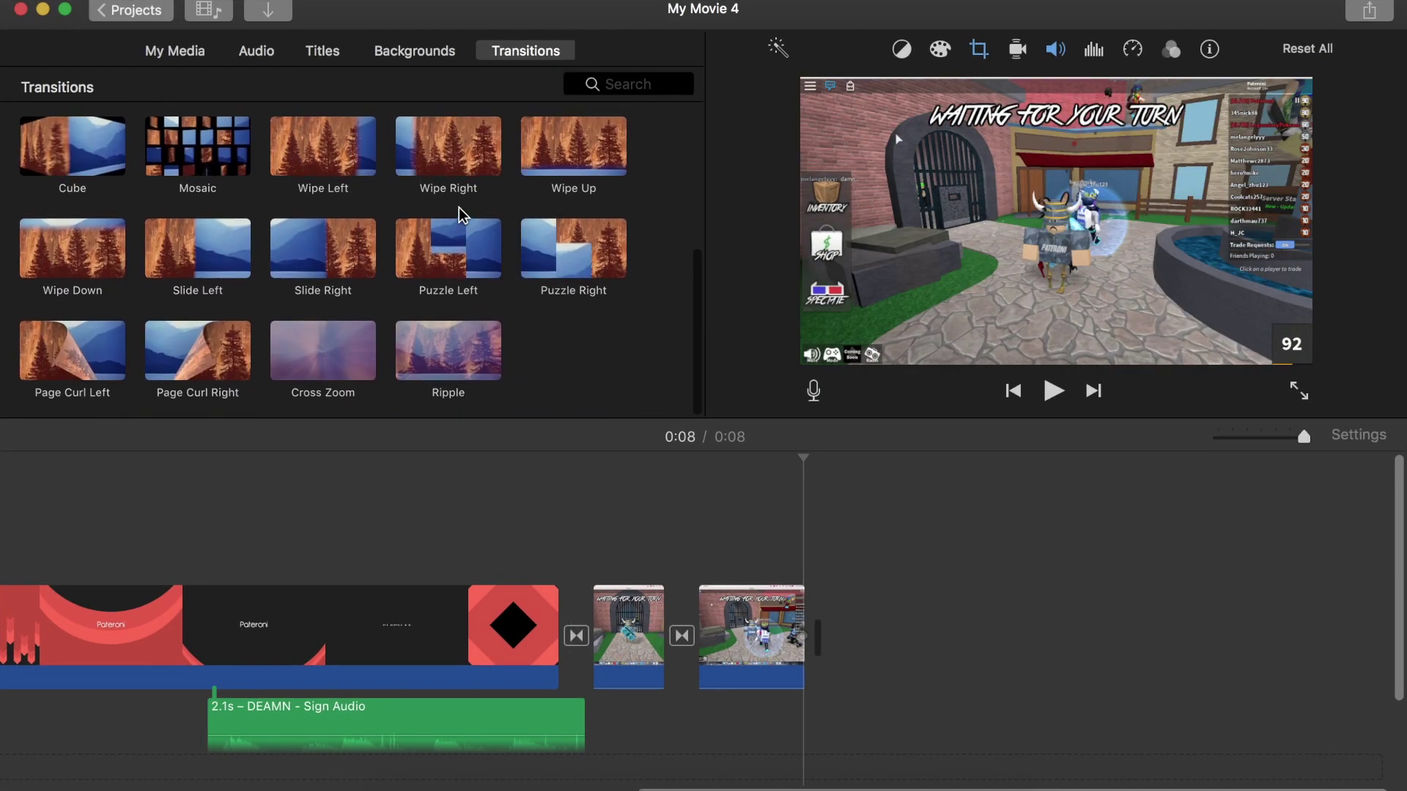
scroll(461, 214, up, 5)
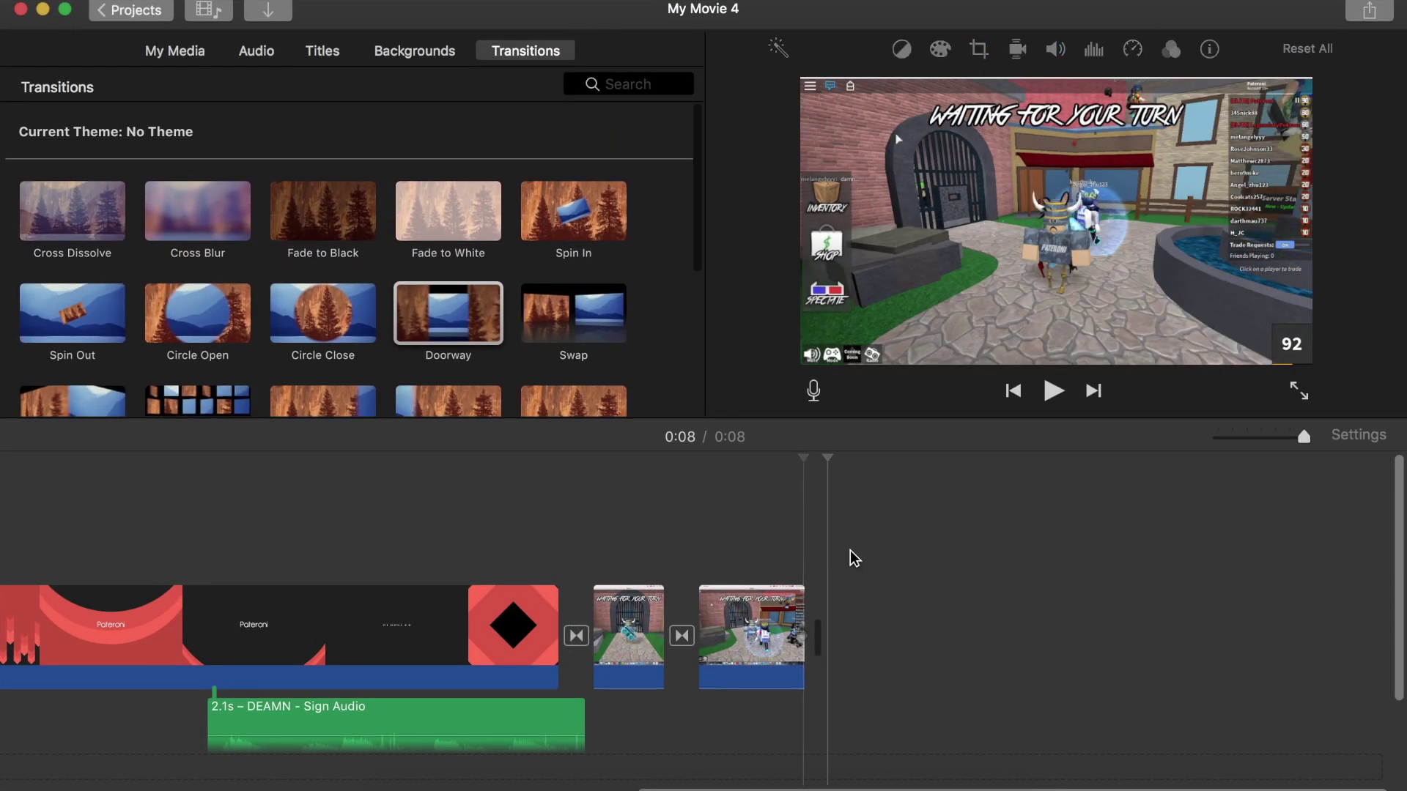
drag(306, 211, 786, 636)
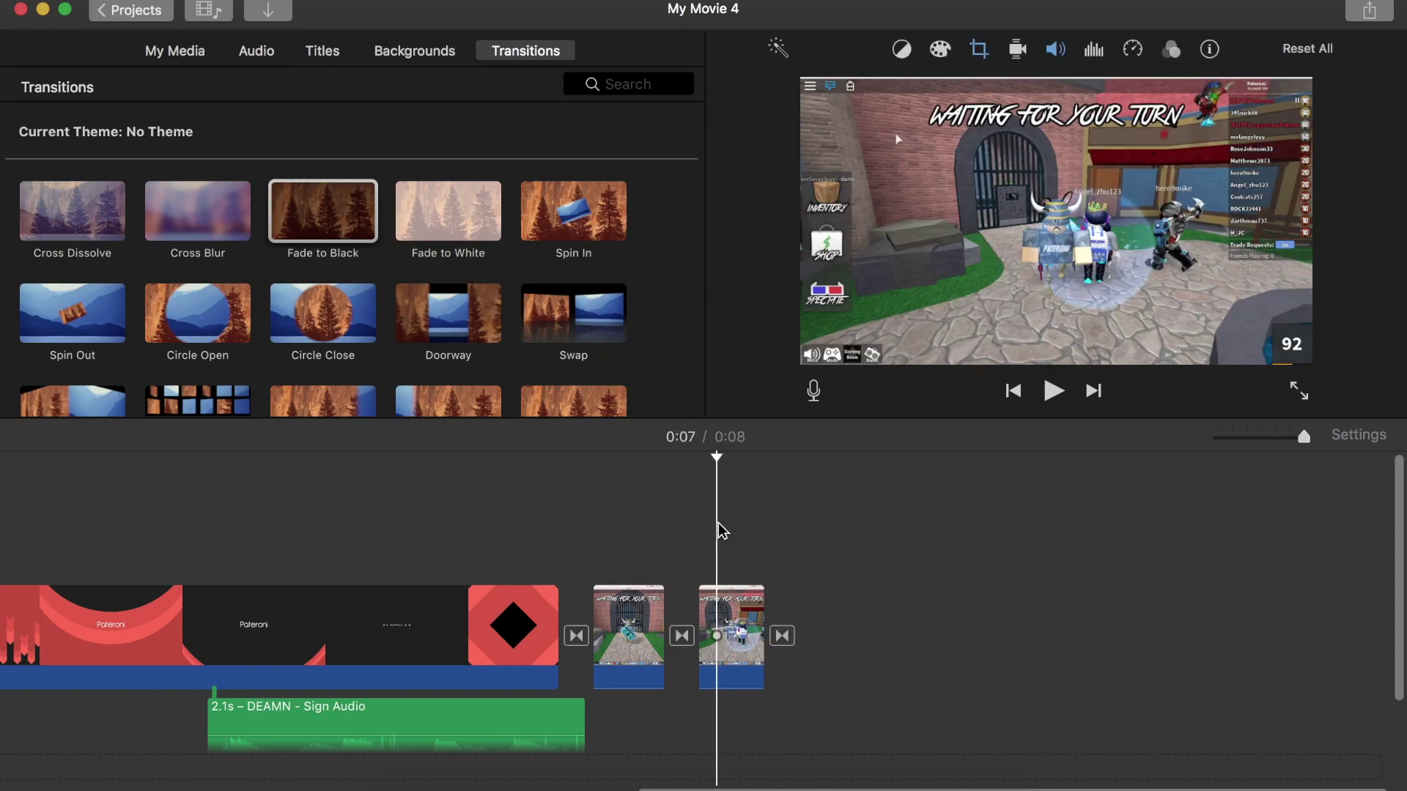
key(space)
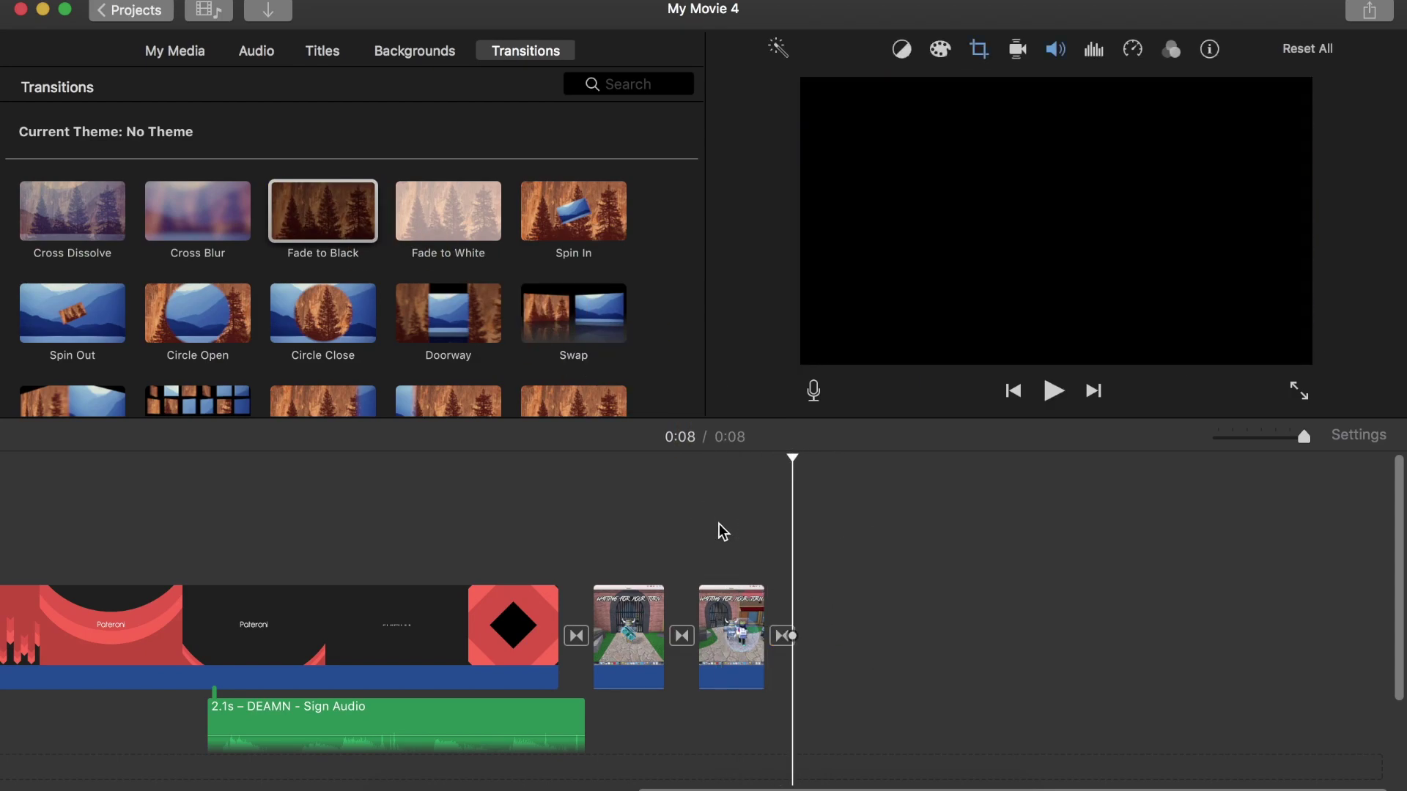
Delete the Doorway transition between the gameplay clips and the Mosaic transition after the intro
click(681, 636)
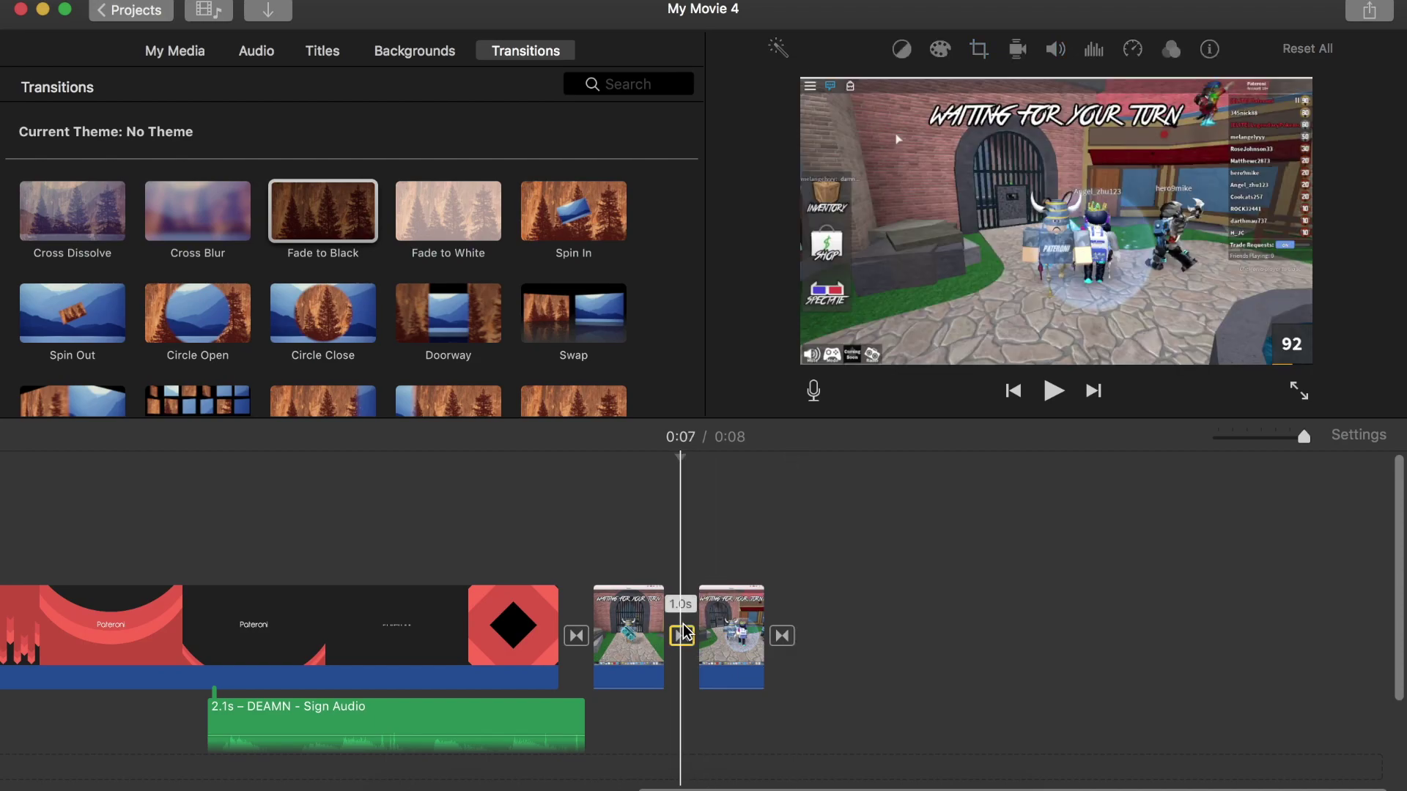
key(Delete)
click(576, 636)
key(Delete)
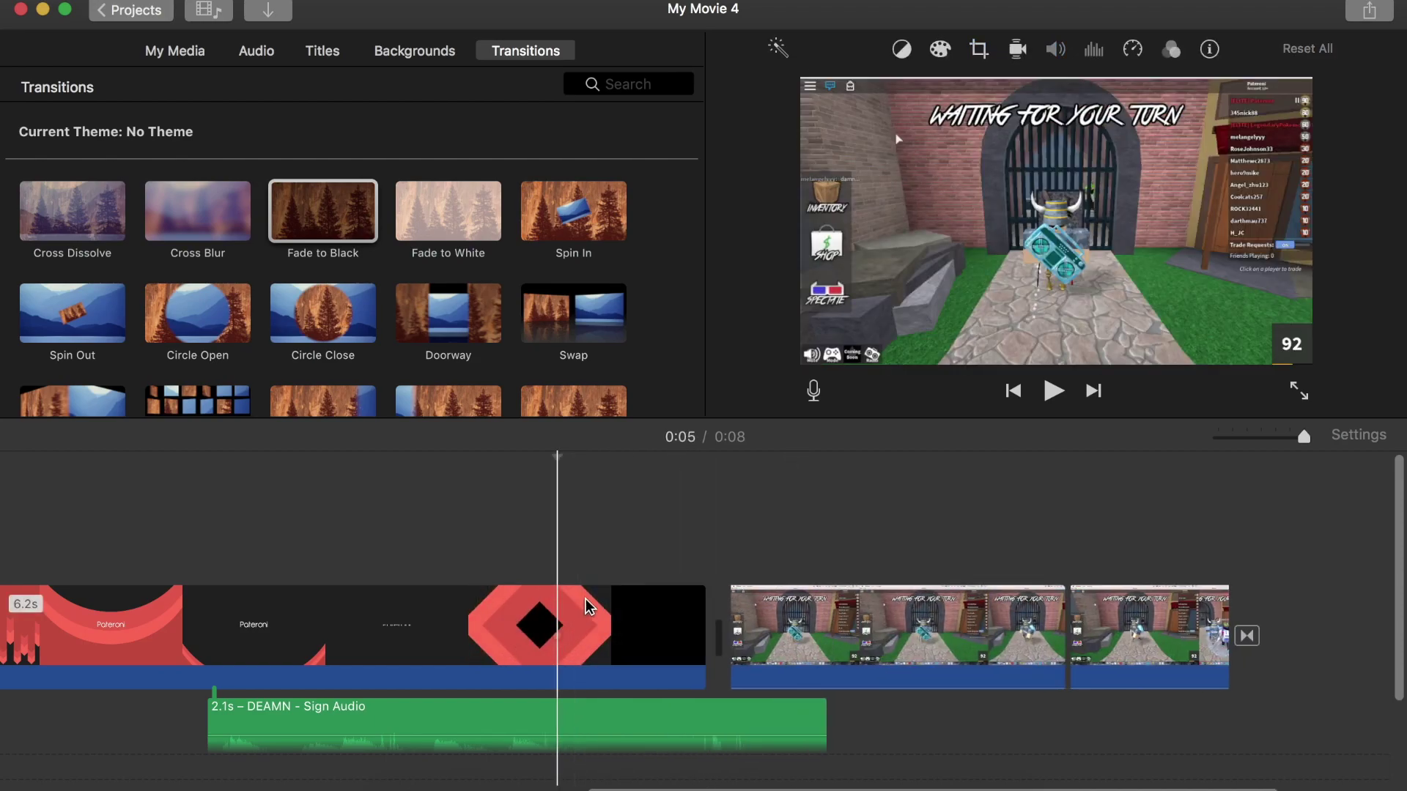
Move the 2.1-second song clip earlier beneath the intro and play the movie from the intro's end
drag(682, 715, 219, 707)
click(709, 538)
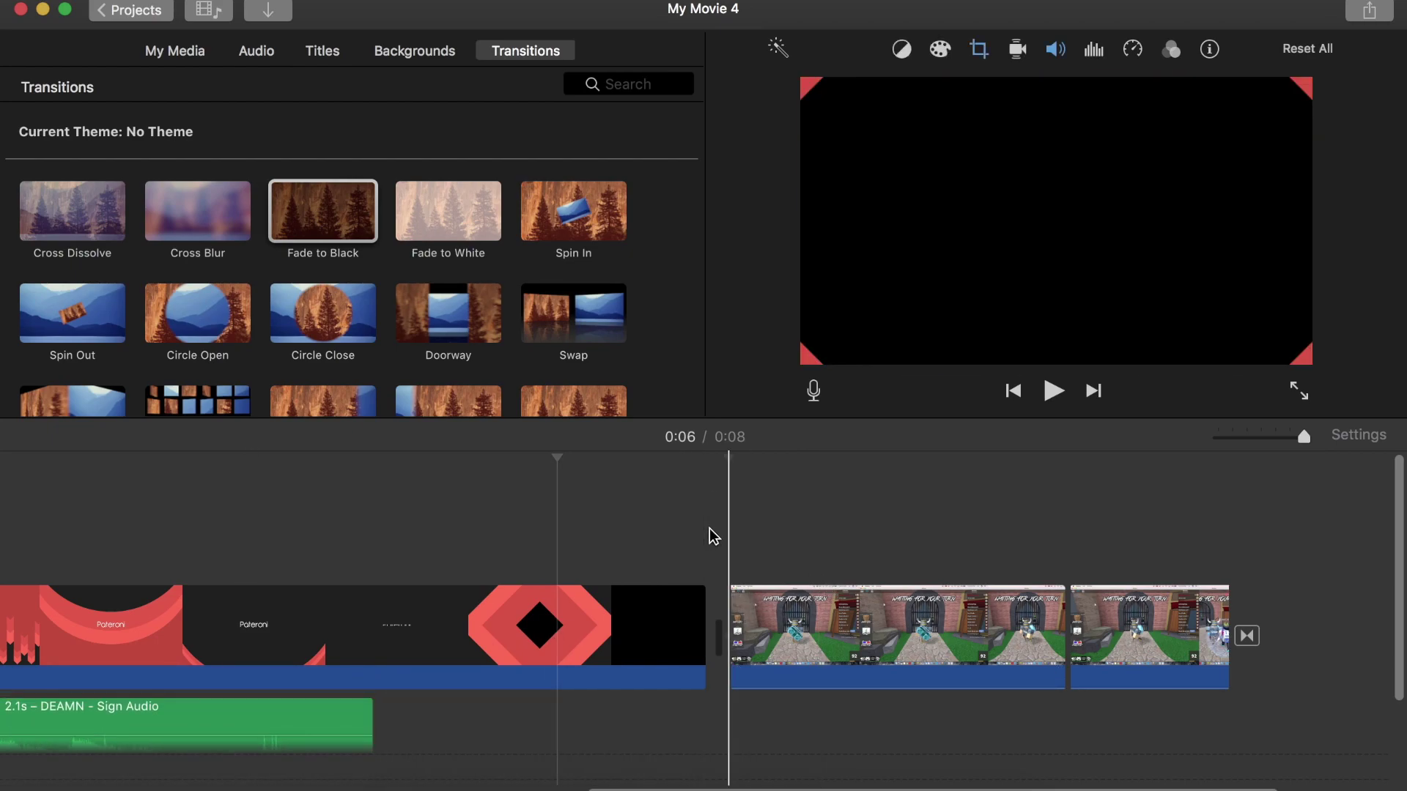
key(space)
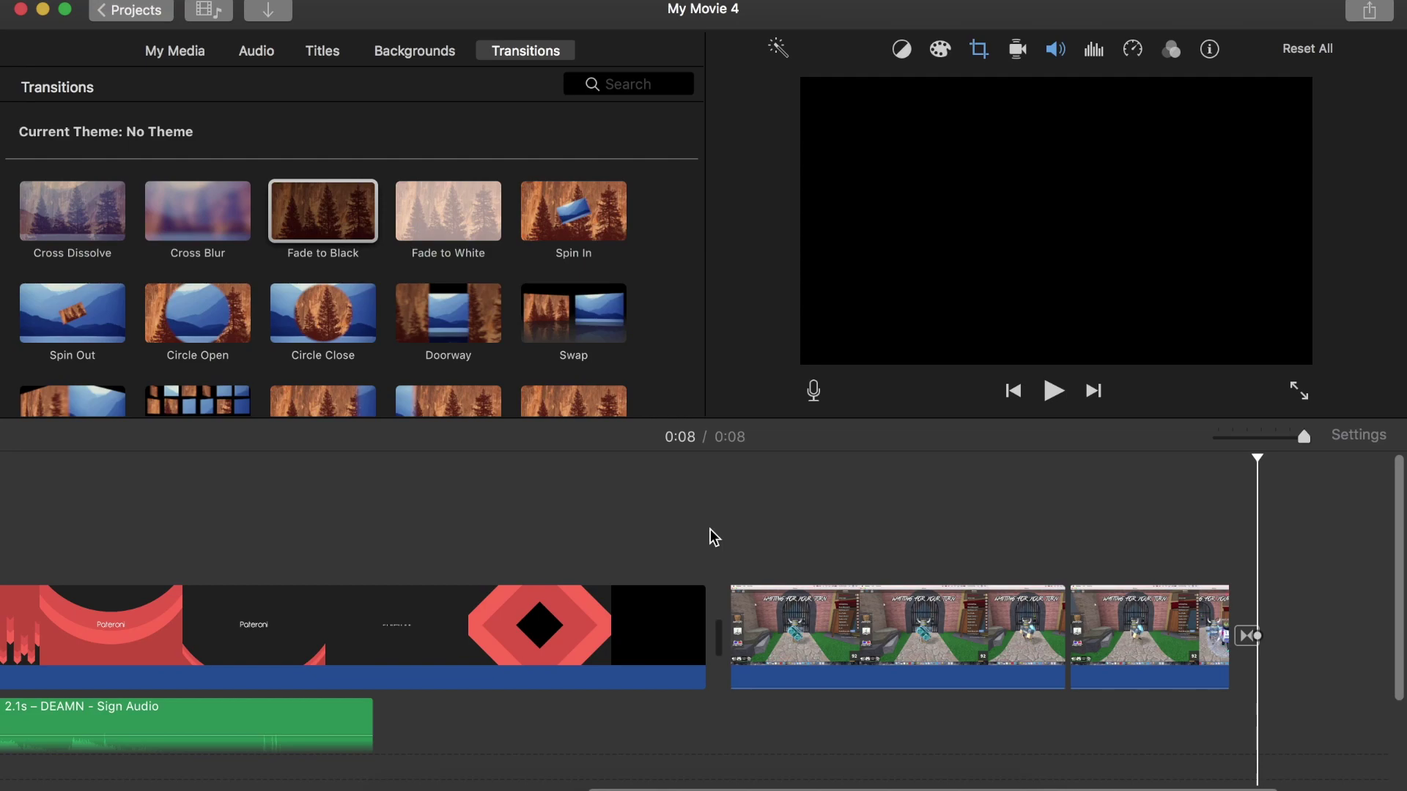
scroll(709, 529, left, 10)
scroll(709, 529, right, 12)
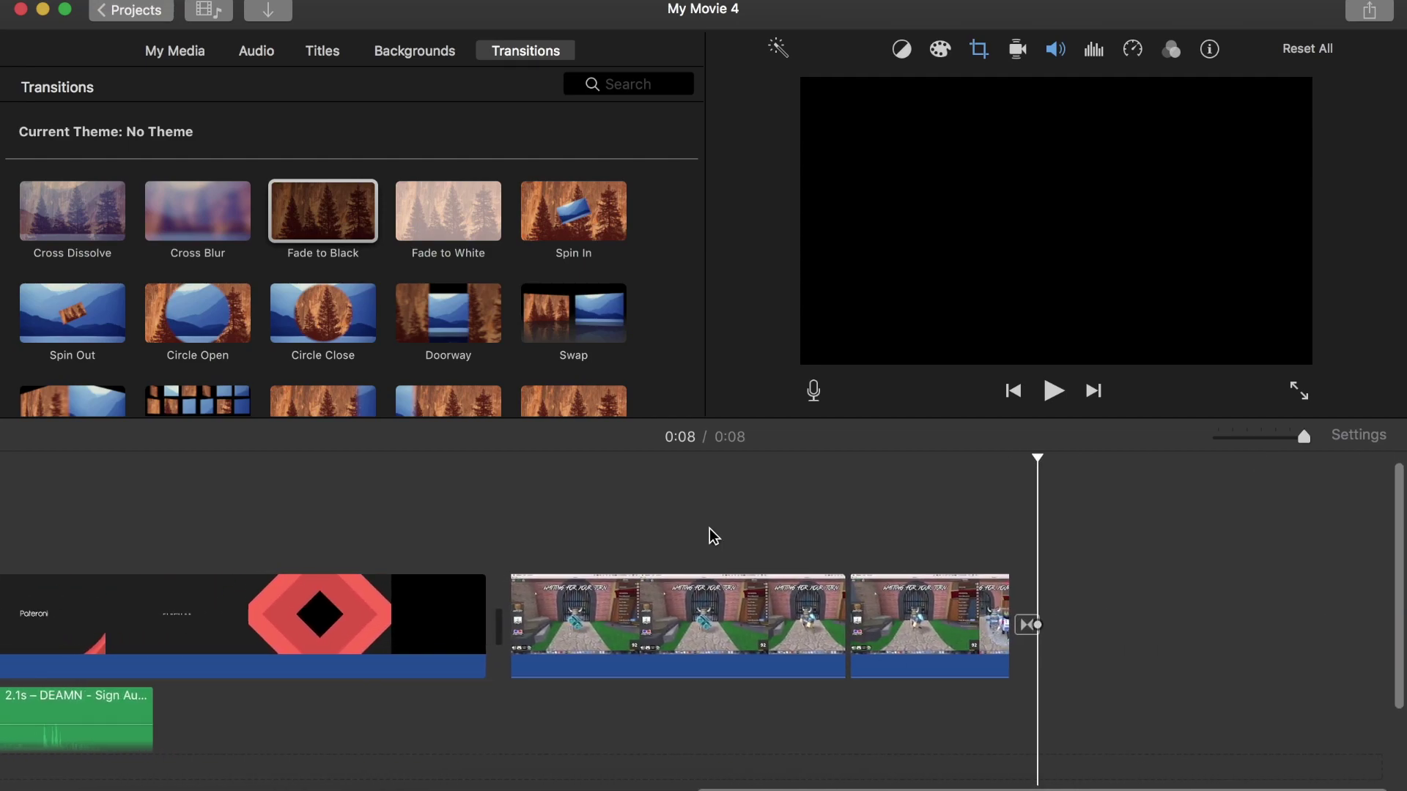
scroll(709, 529, left, 20)
scroll(709, 529, right, 20)
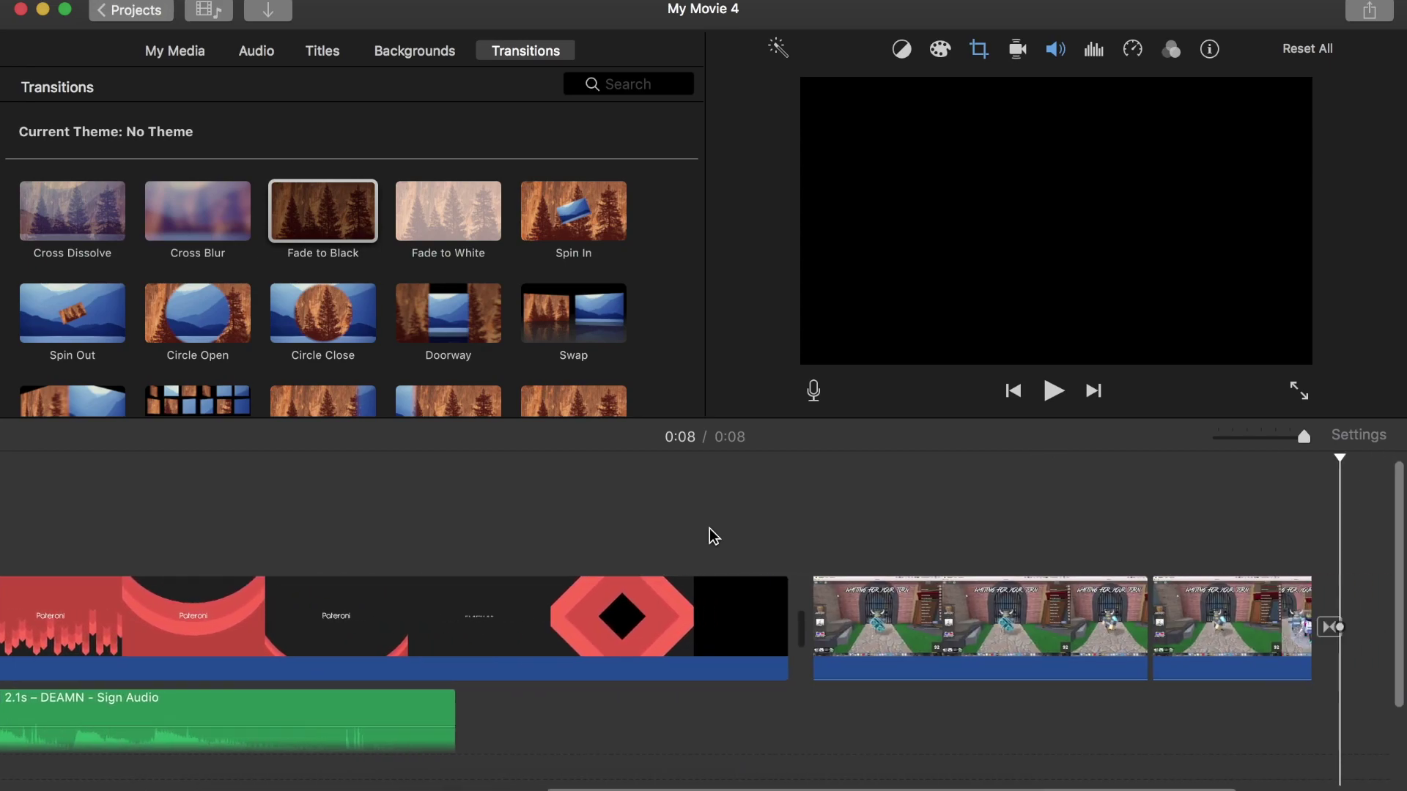
scroll(709, 529, right, 1)
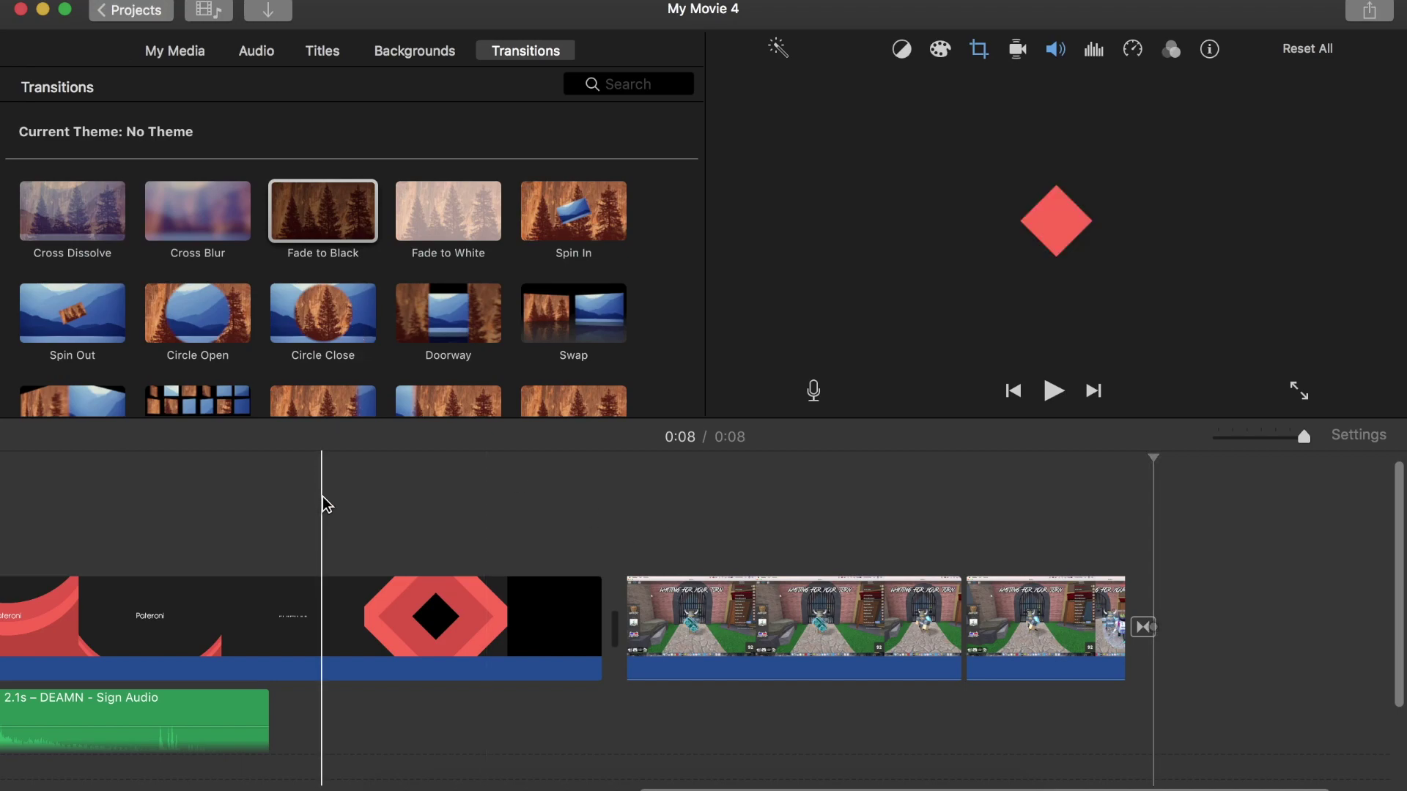
scroll(323, 495, left, 13)
scroll(322, 495, left, 12)
scroll(322, 495, right, 2)
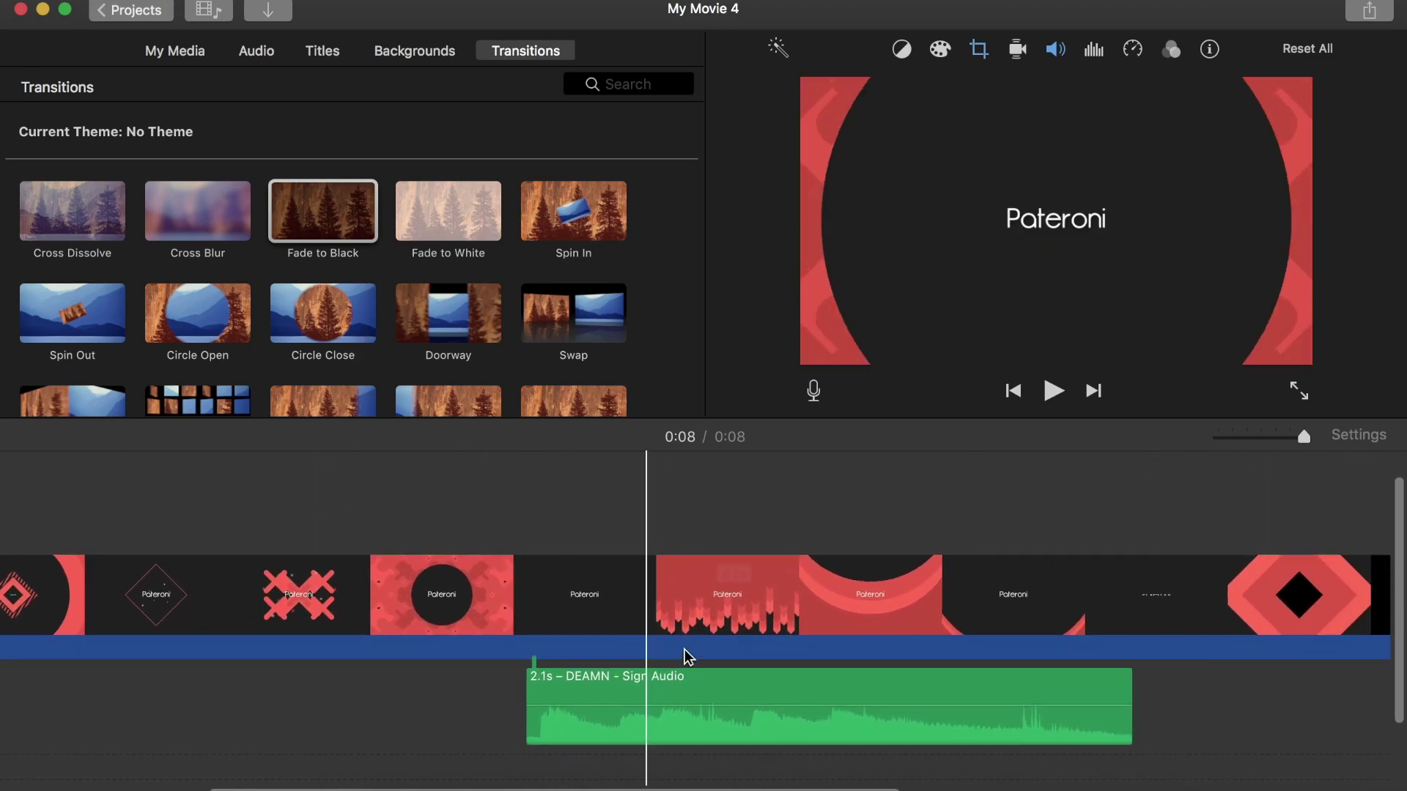
Browse the audio effects available for the 2.1-second song clip beneath the intro, then leave without choosing one
click(658, 688)
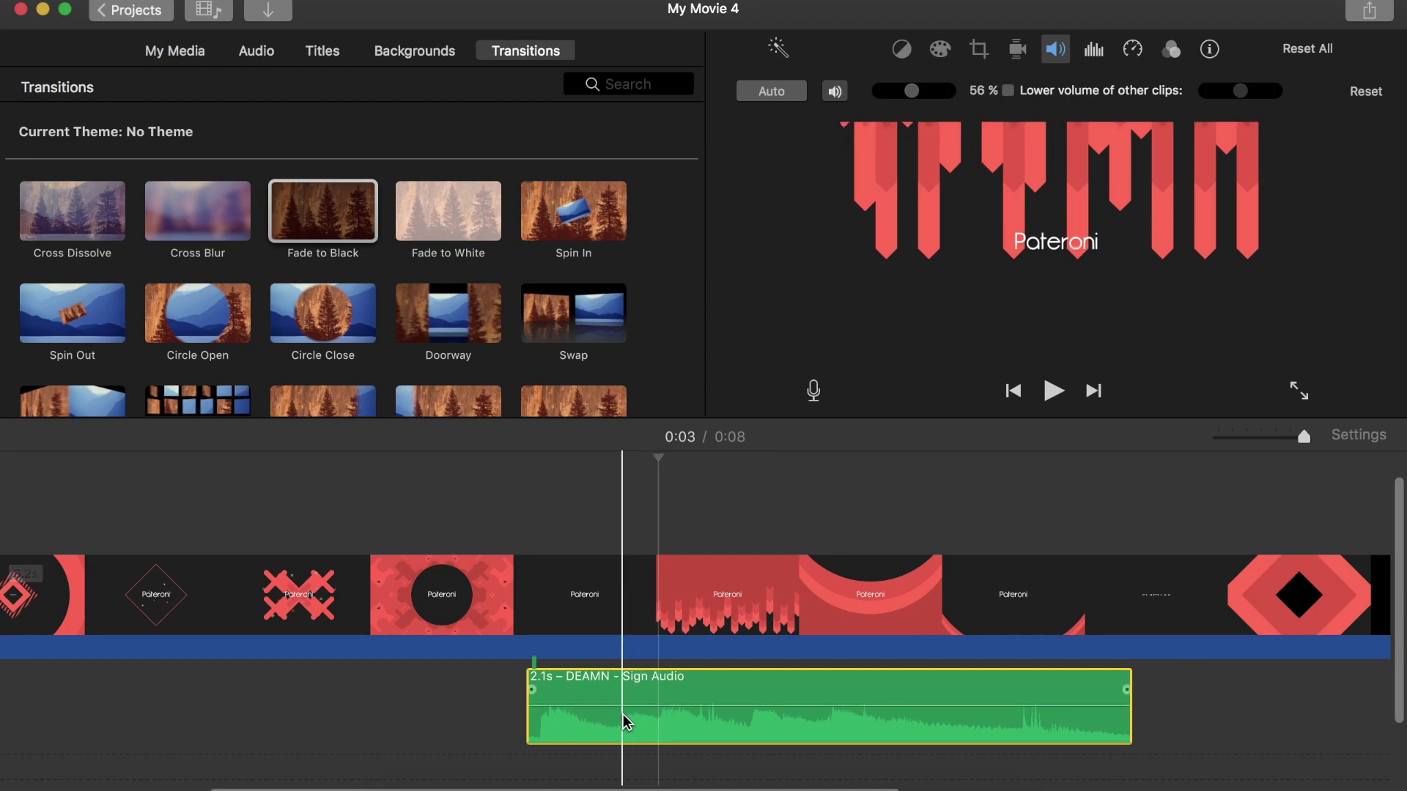
scroll(377, 650, left, 10)
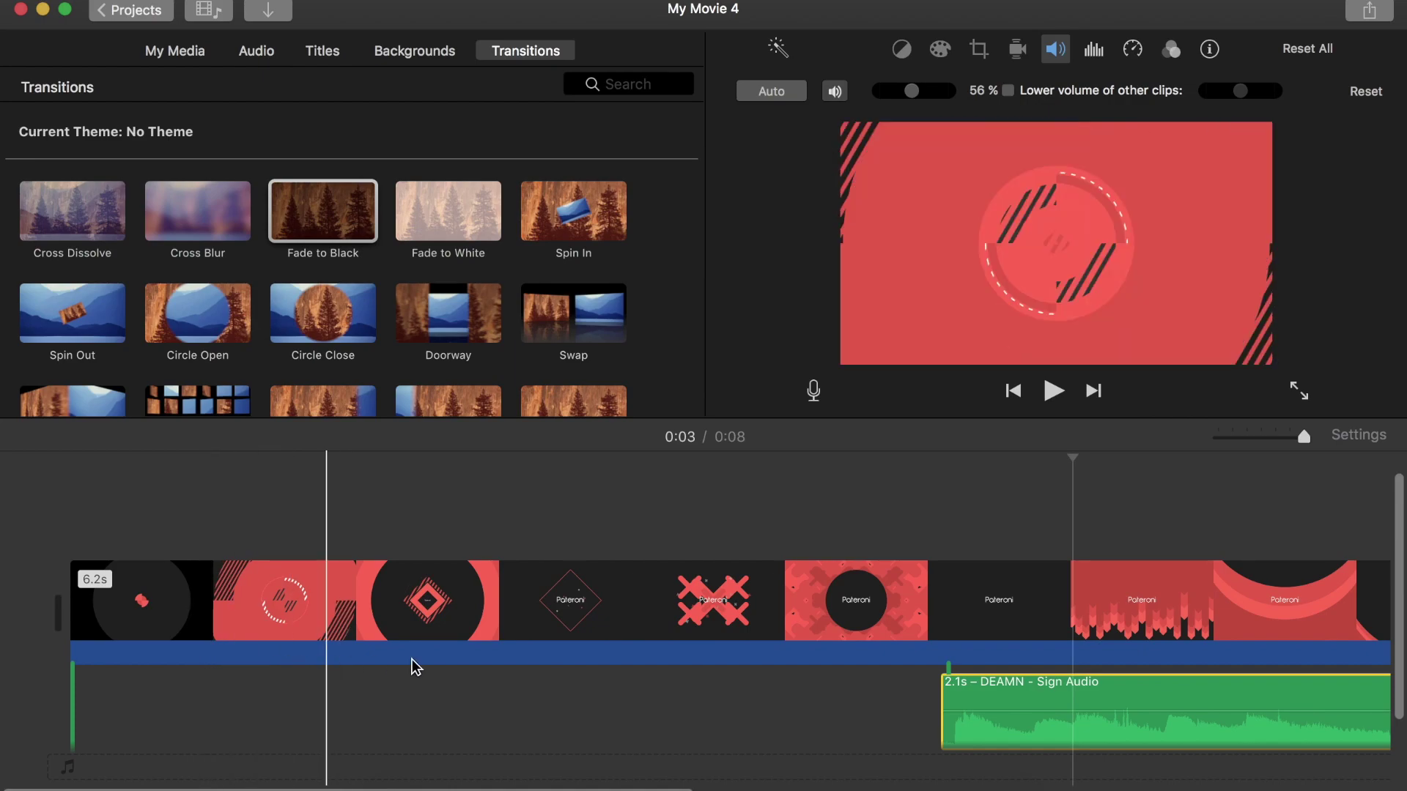
scroll(748, 645, right, 4)
click(936, 690)
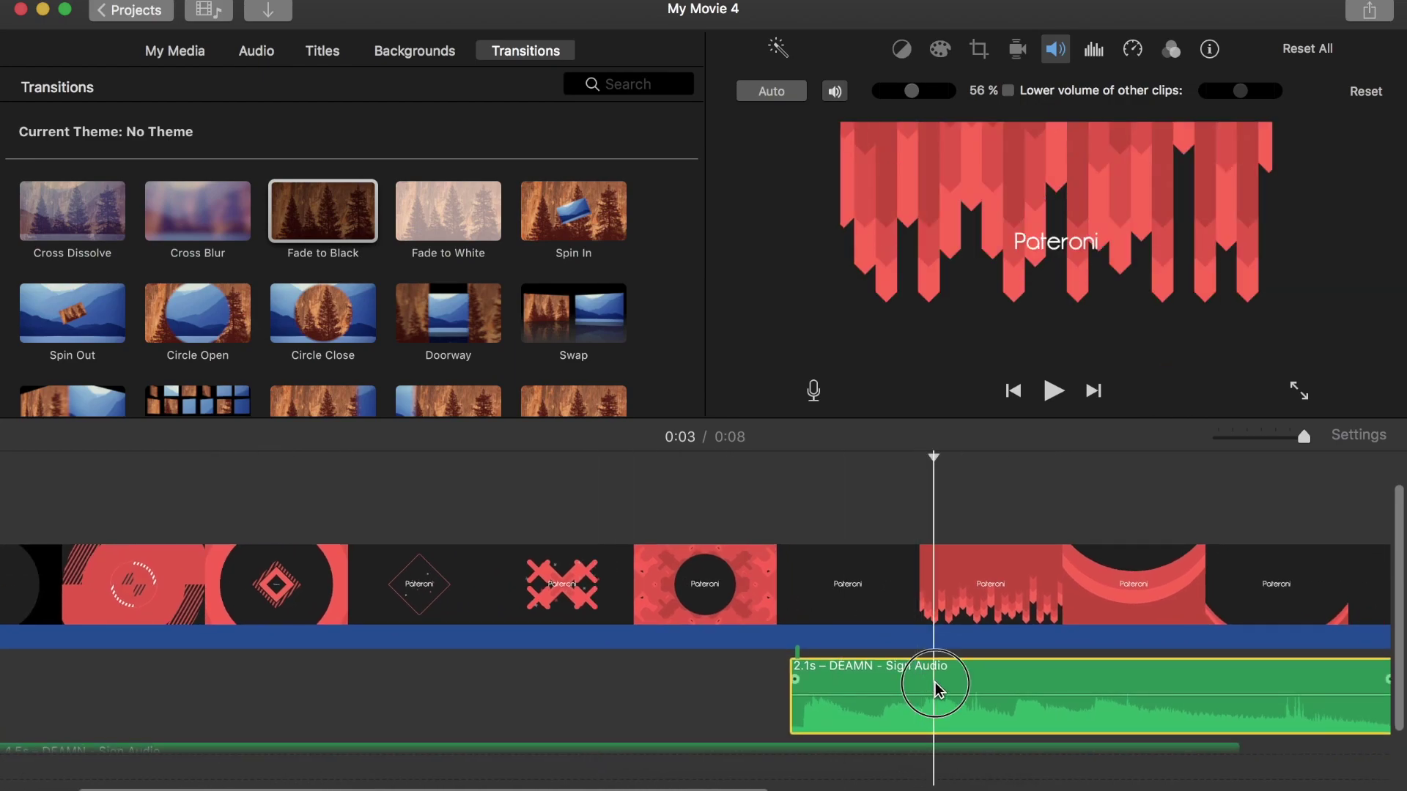
click(1171, 51)
click(1172, 54)
click(1172, 53)
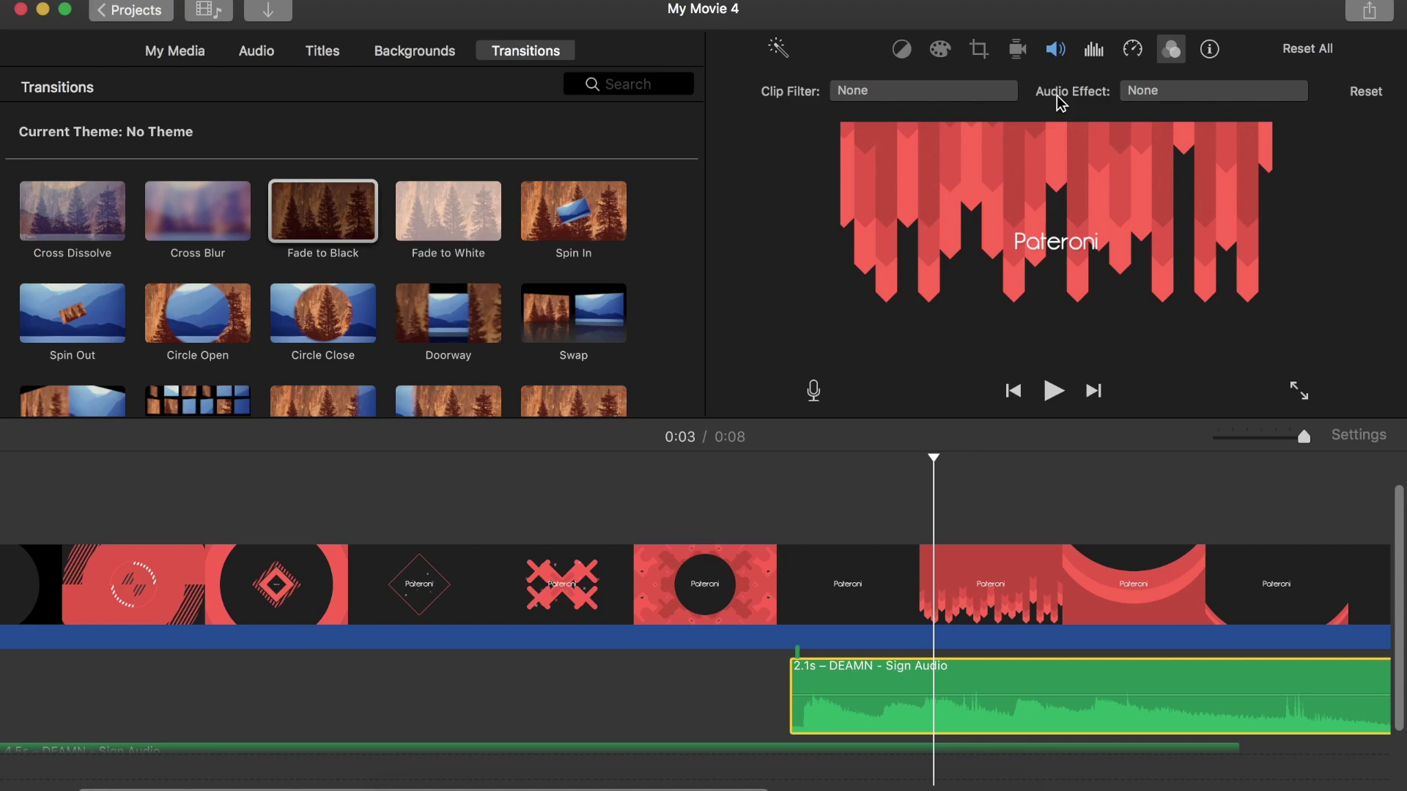
click(1188, 95)
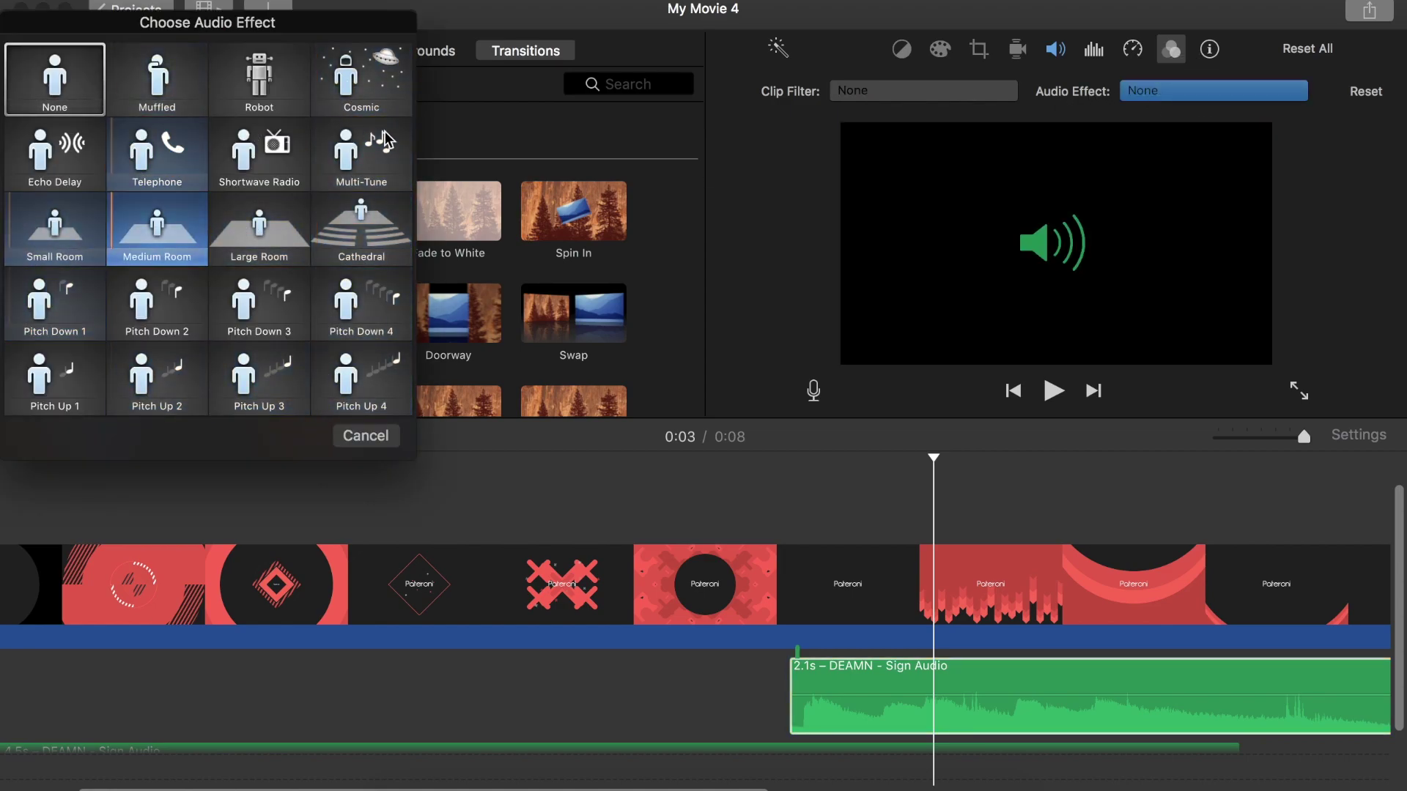
click(361, 438)
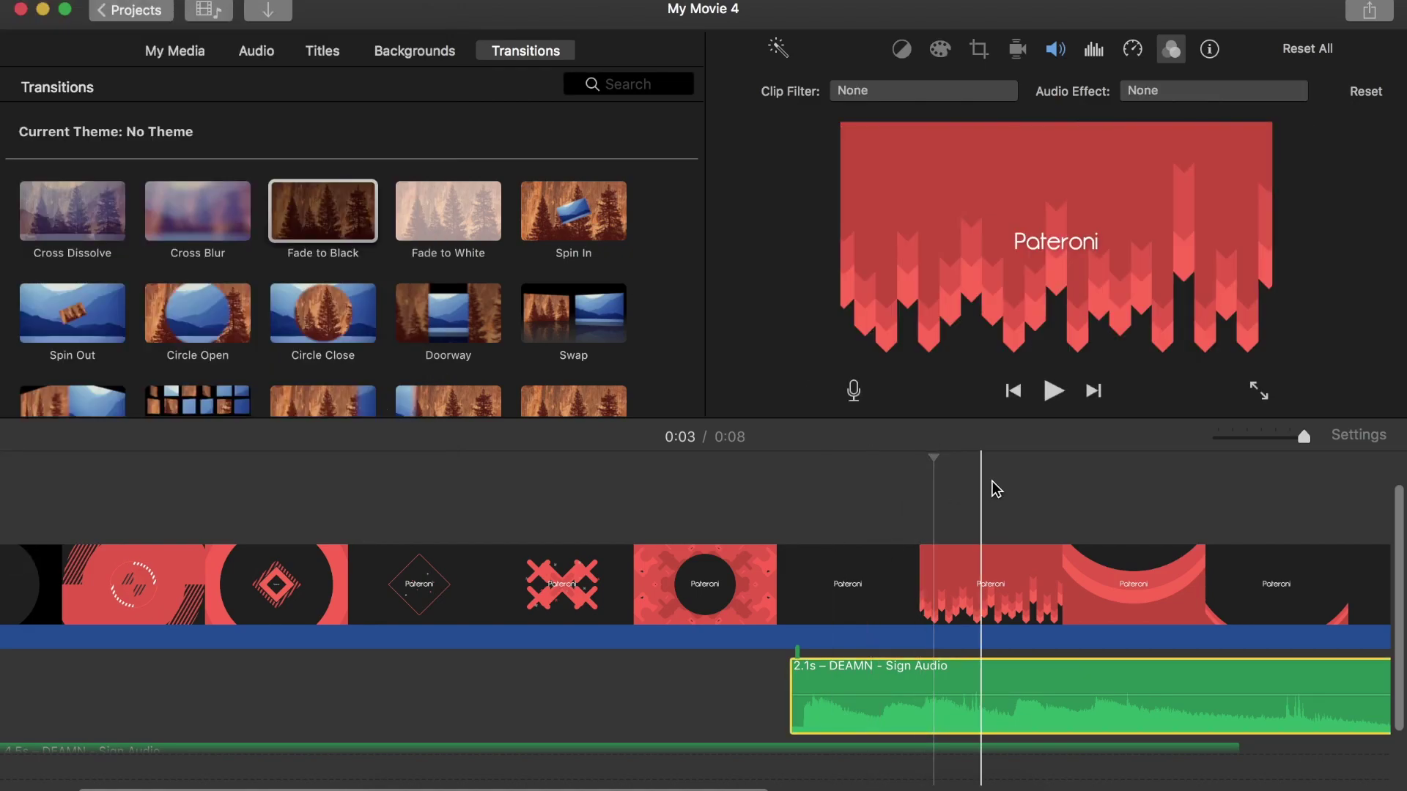
Add a Gradient - Black title from the start of the gameplay, reading "Hint - THis is imove trick" with a blank description
scroll(992, 482, right, 10)
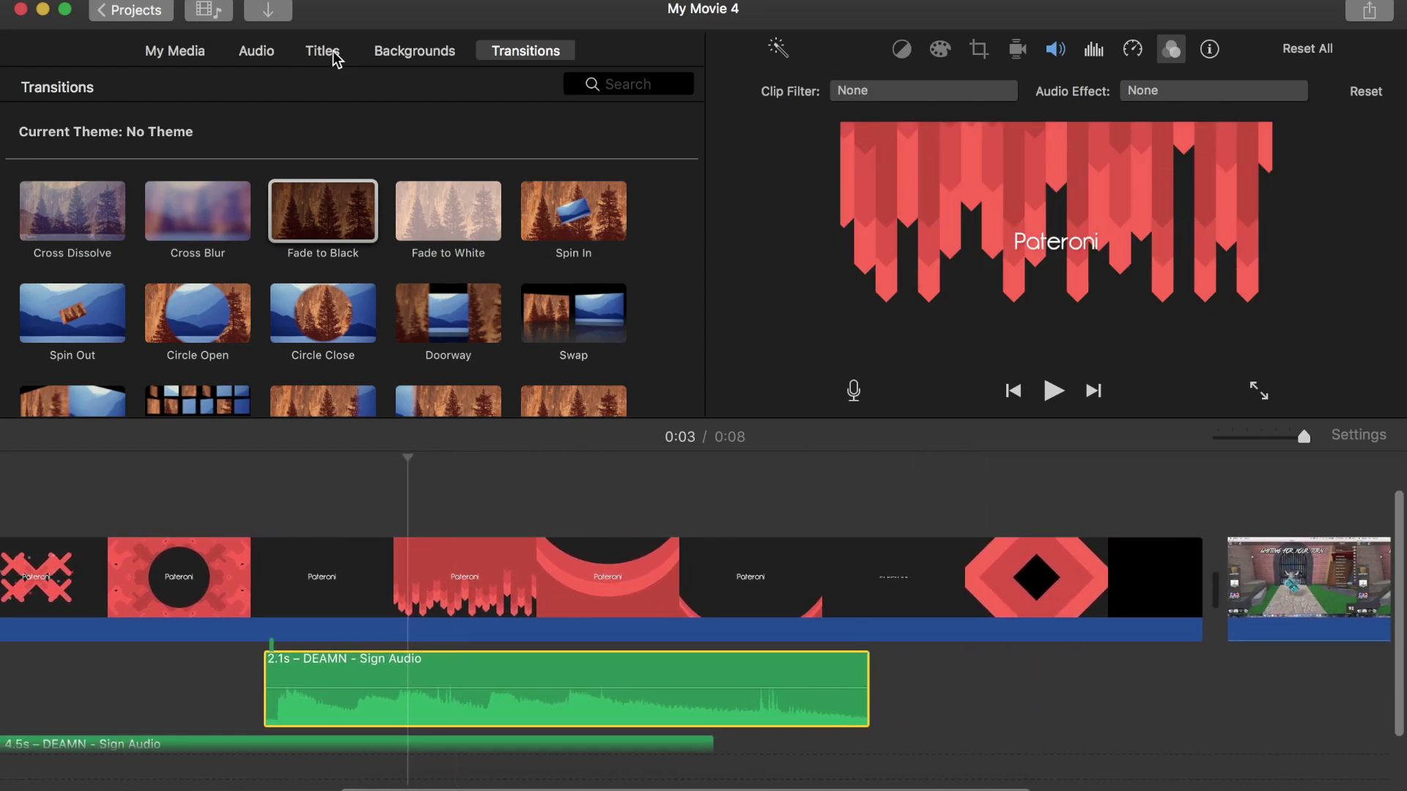
click(333, 53)
scroll(473, 285, down, 3)
scroll(473, 284, up, 10)
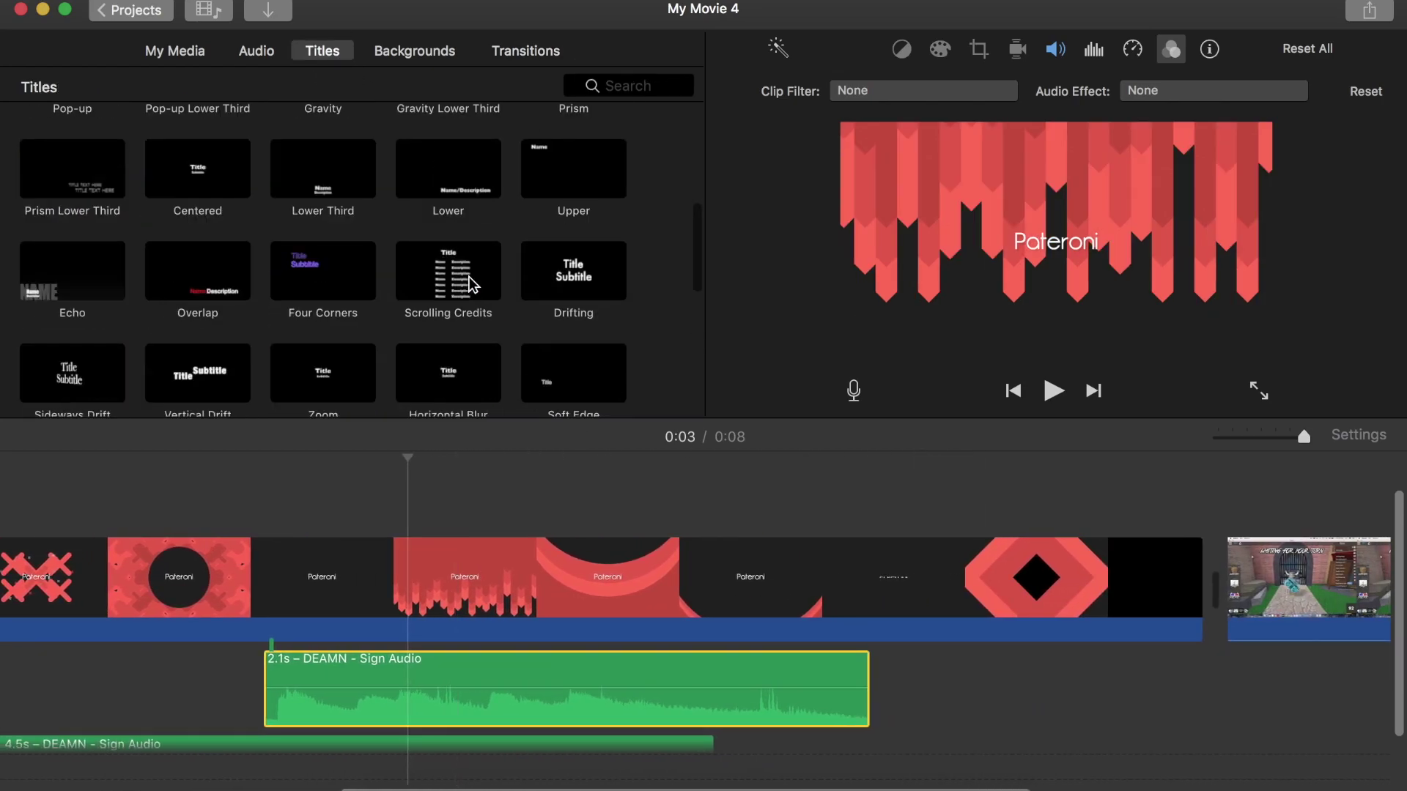
scroll(472, 284, down, 5)
scroll(469, 276, down, 5)
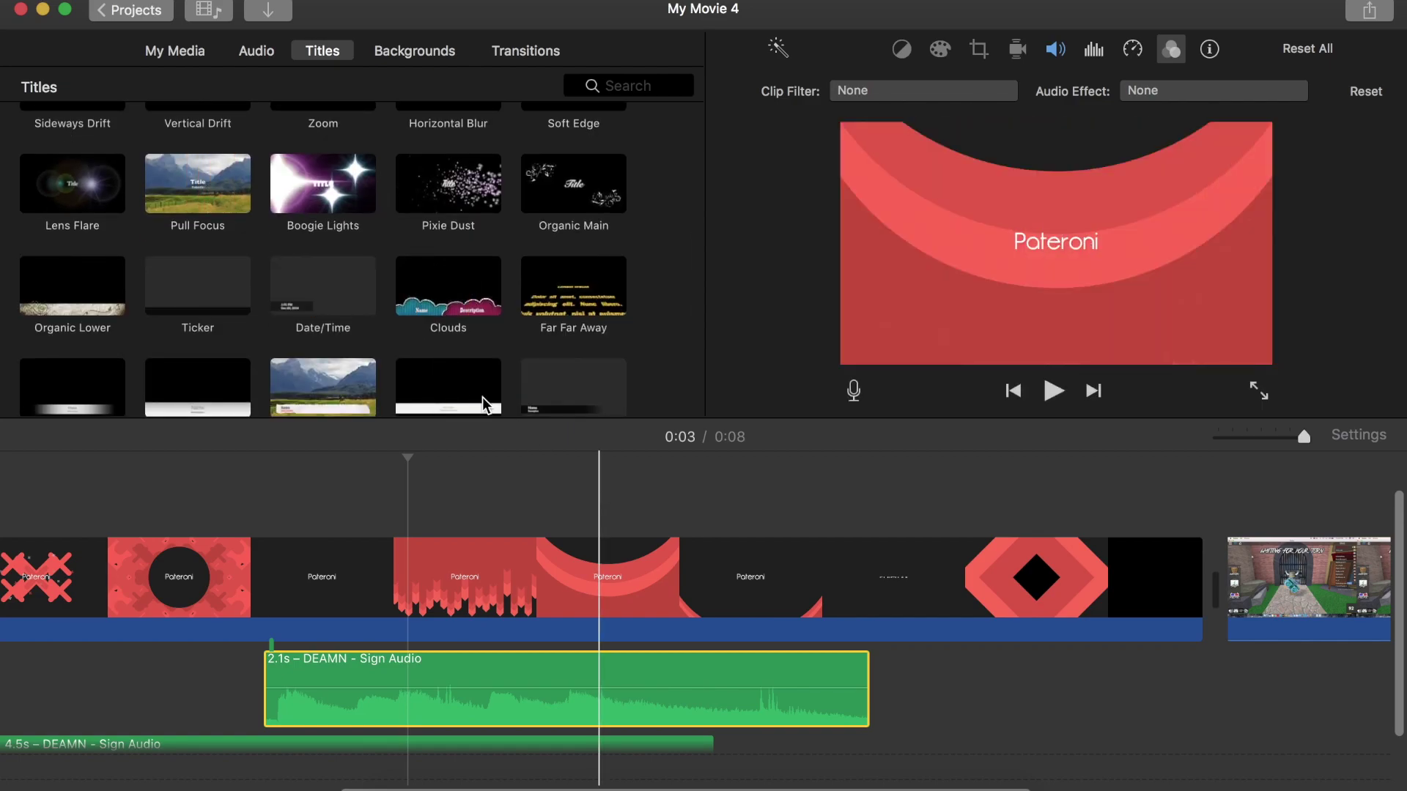
scroll(415, 238, down, 4)
scroll(415, 238, up, 10)
scroll(414, 236, down, 10)
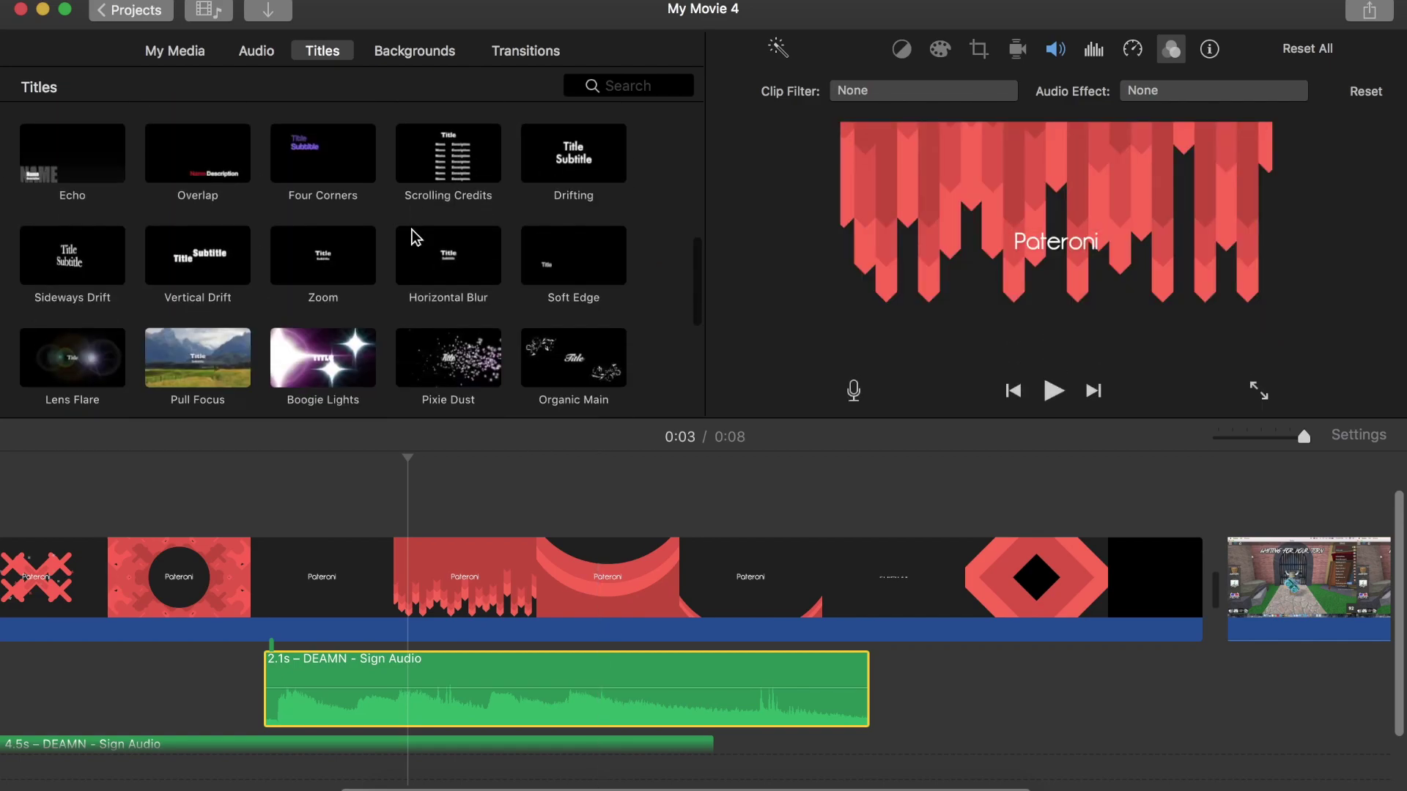
scroll(771, 564, right, 10)
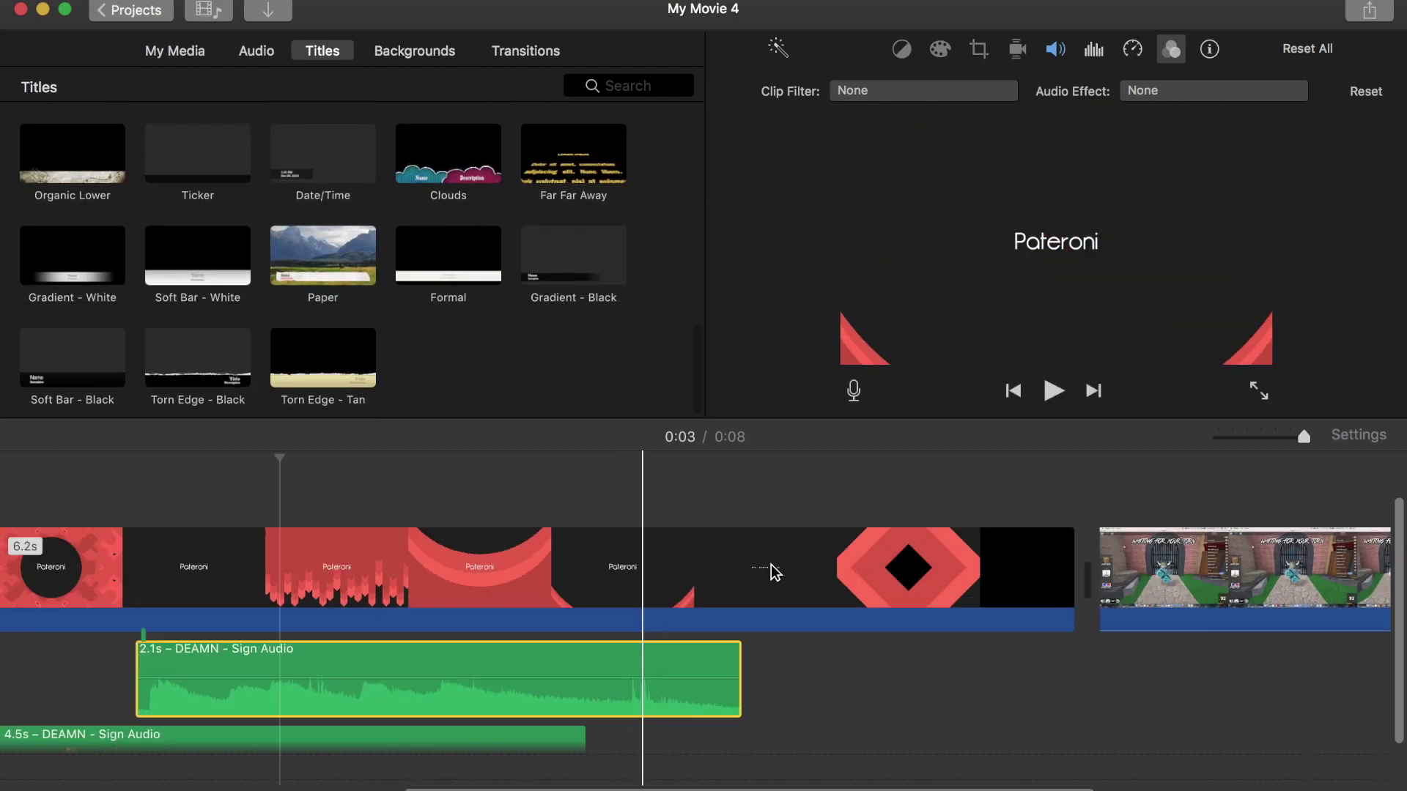
drag(564, 239, 688, 501)
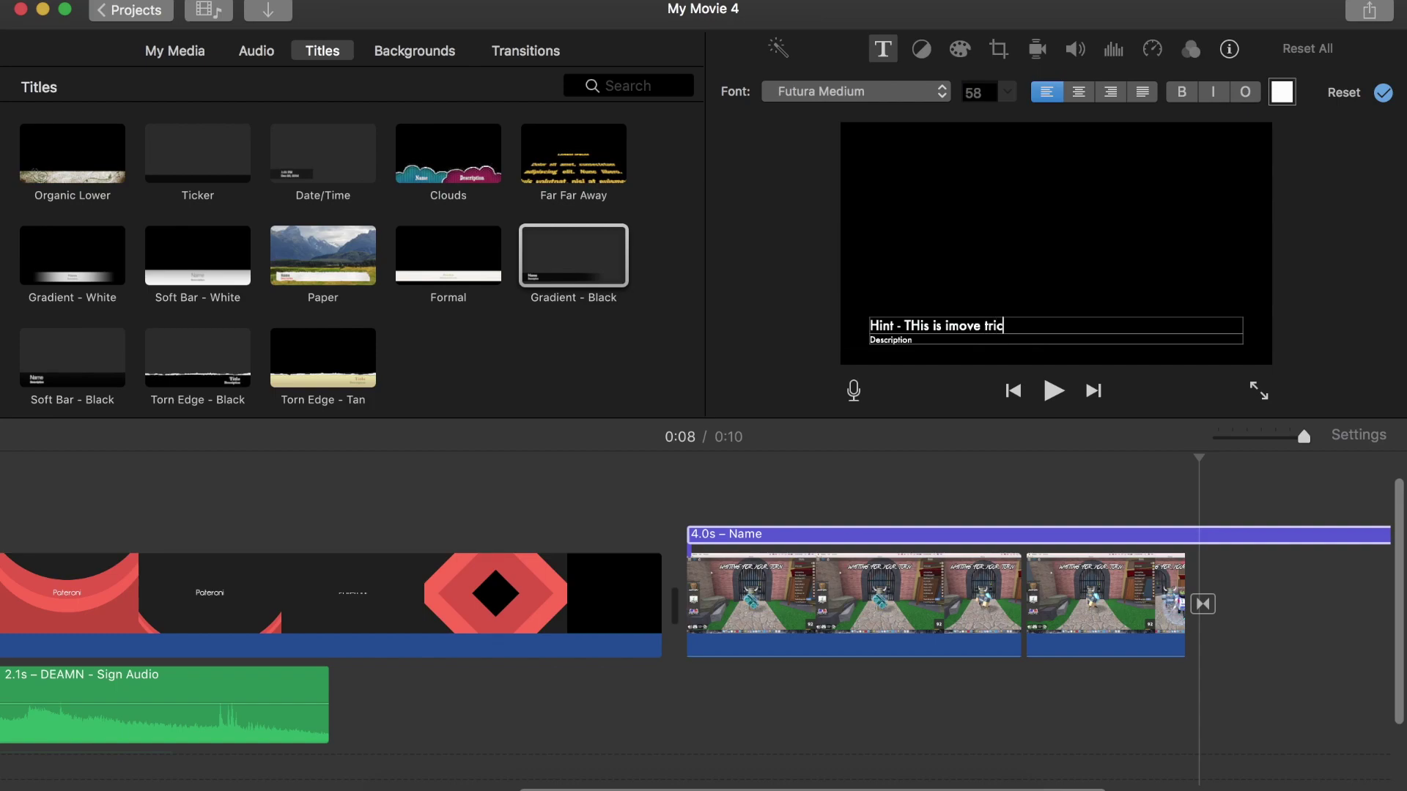
double_click(928, 341)
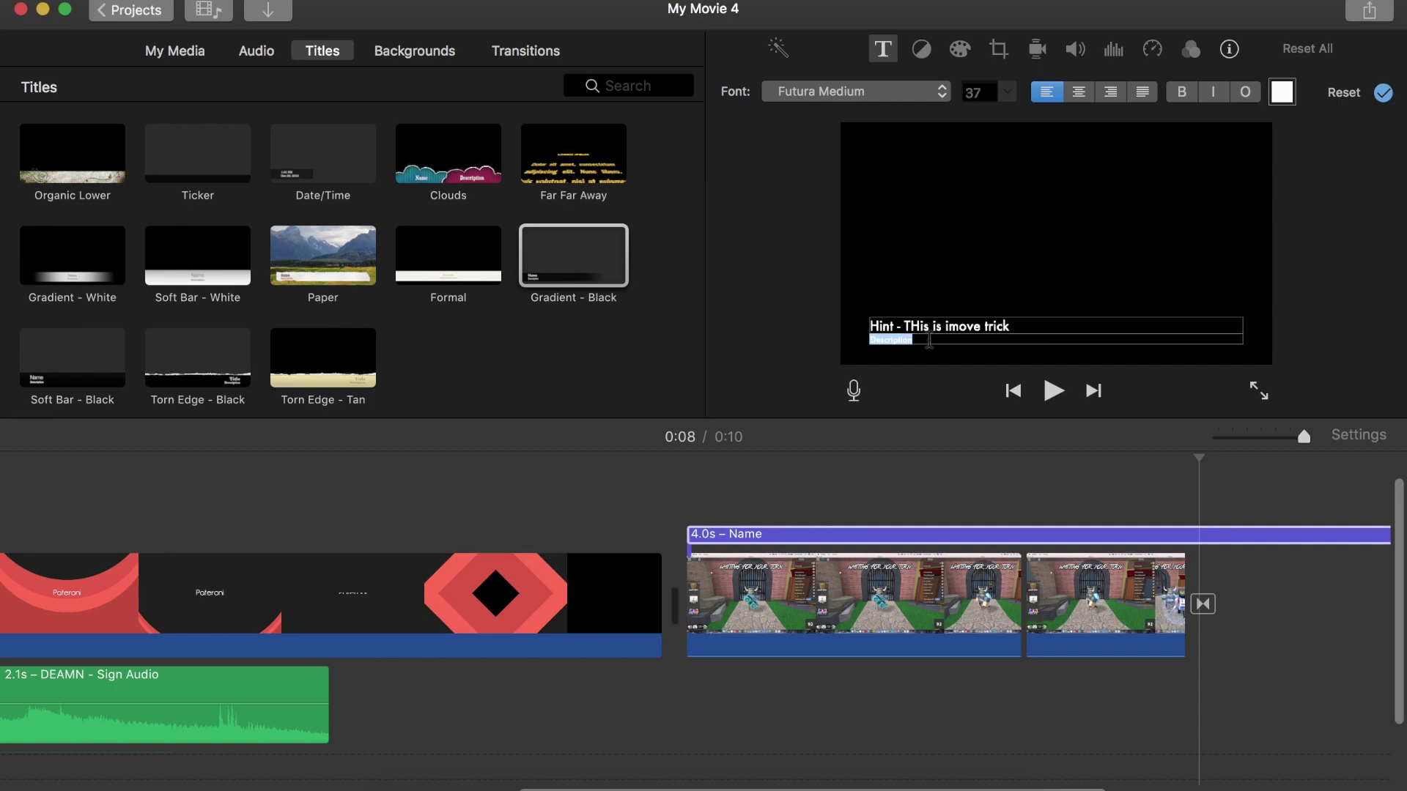
click(1383, 95)
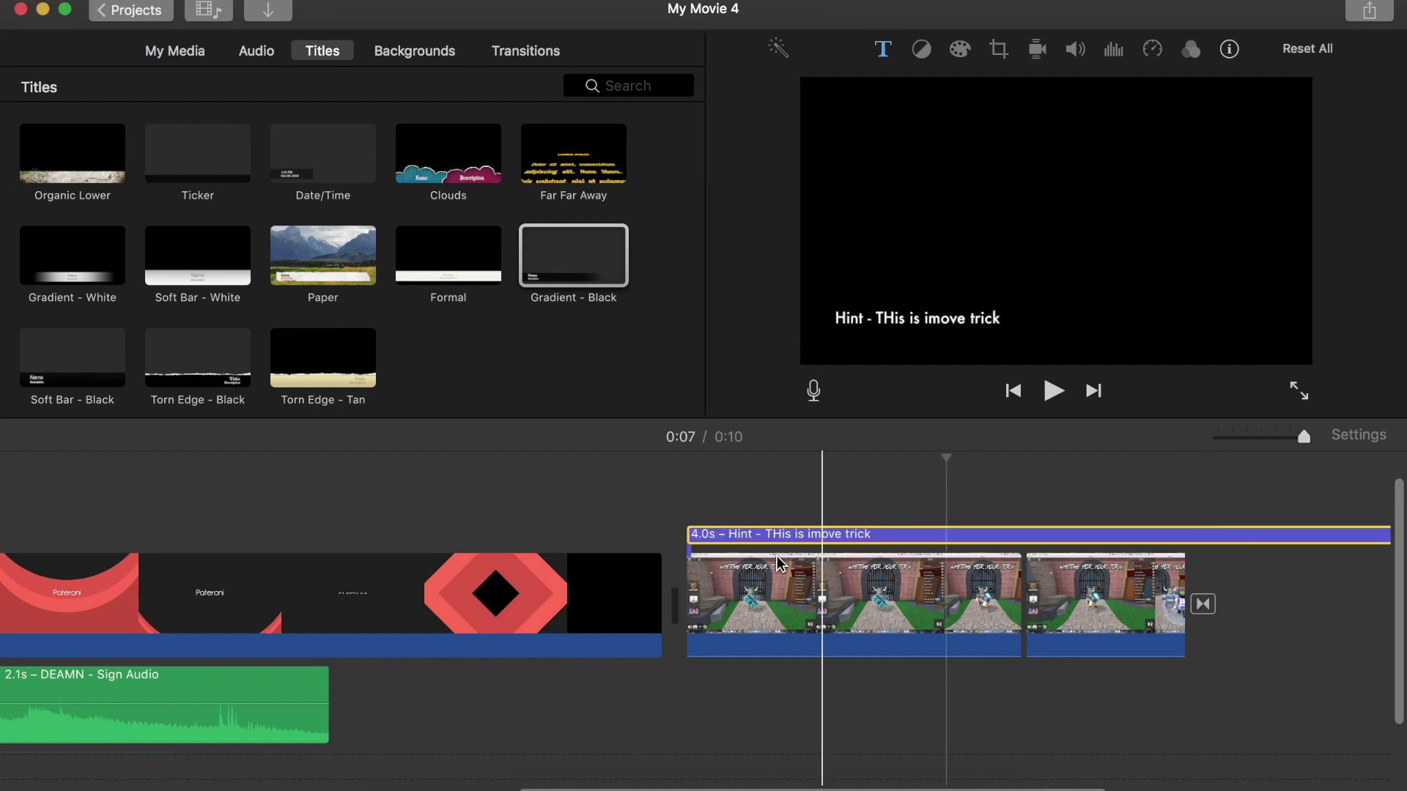
Play back the title over the gameplay clips, then delete it from the timeline
click(675, 493)
key(space)
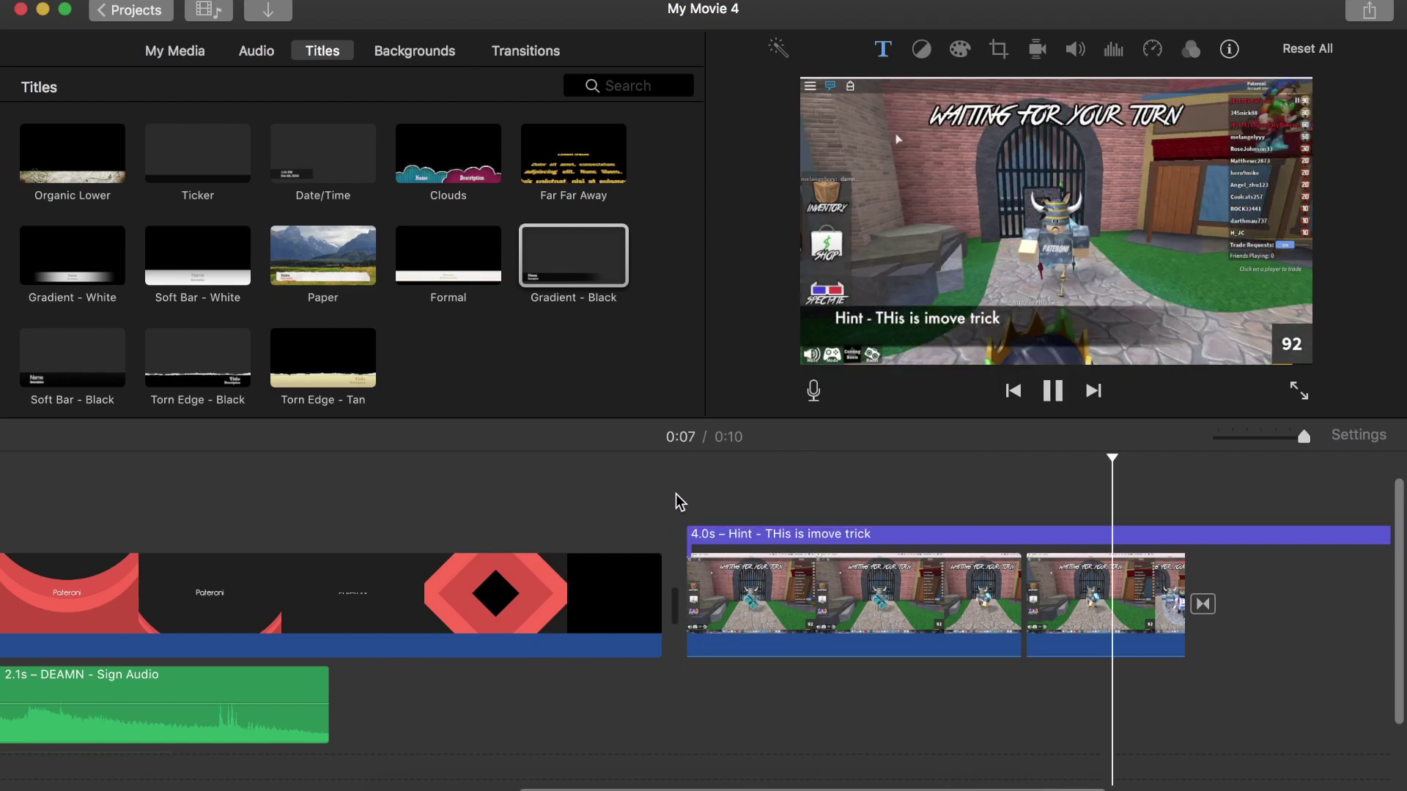
key(space)
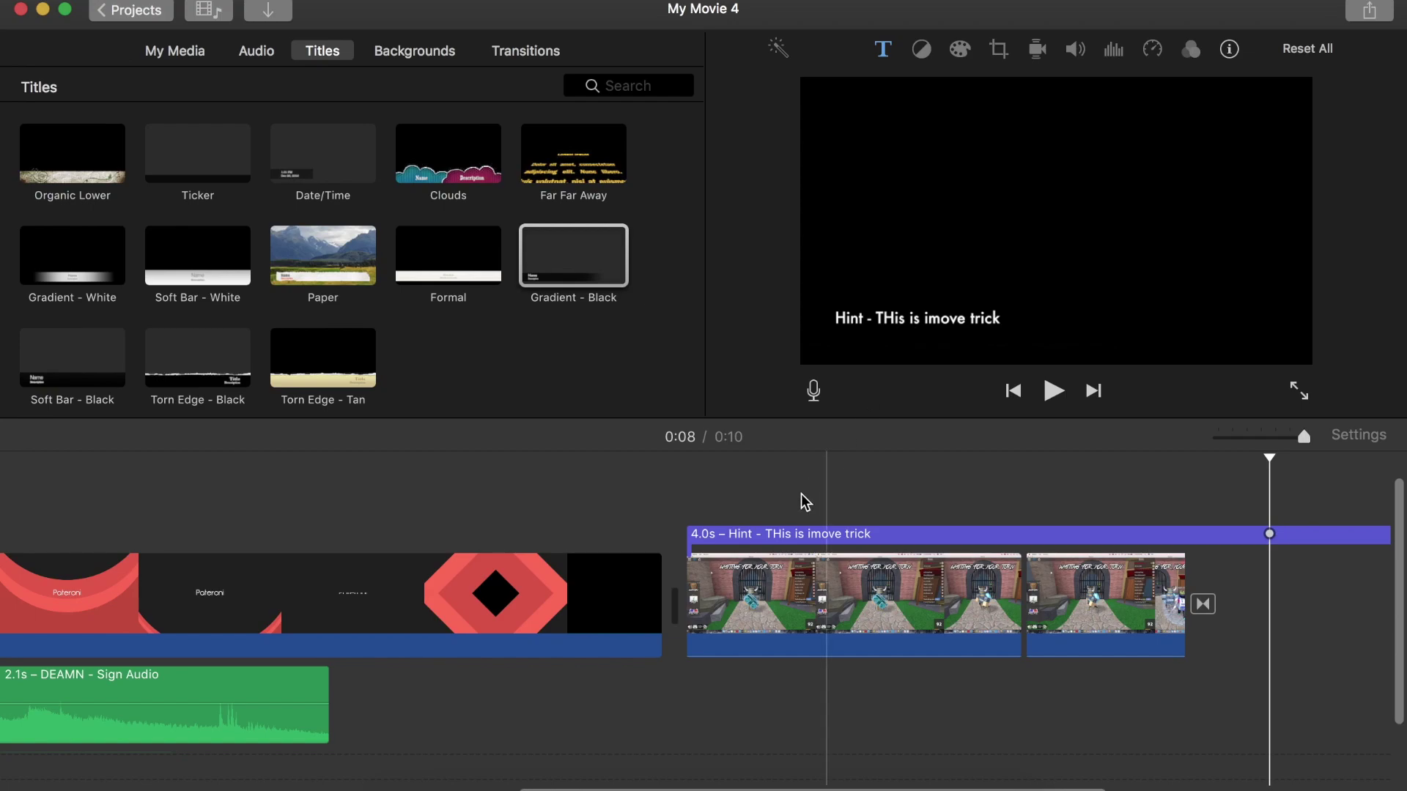
click(775, 535)
key(Delete)
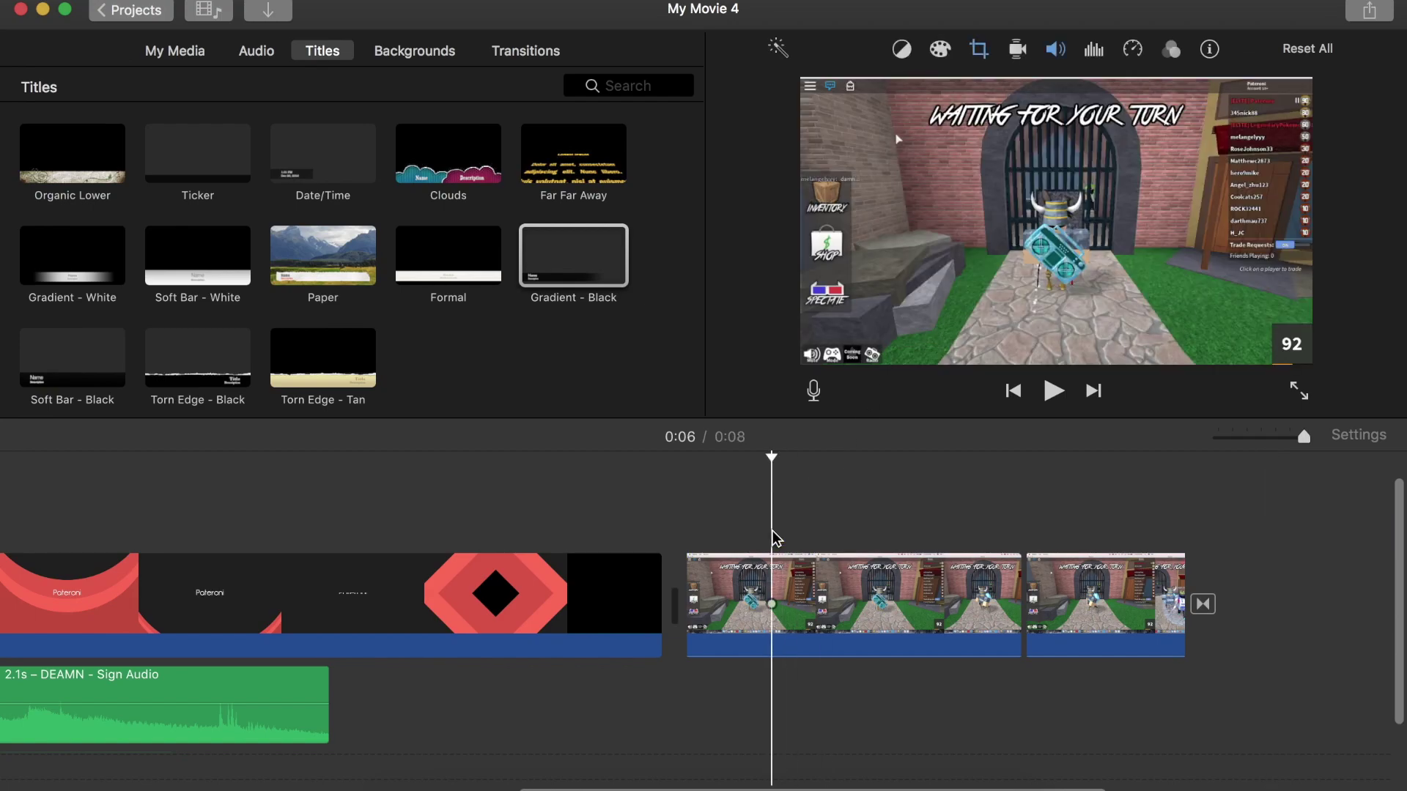
scroll(403, 140, down, 1)
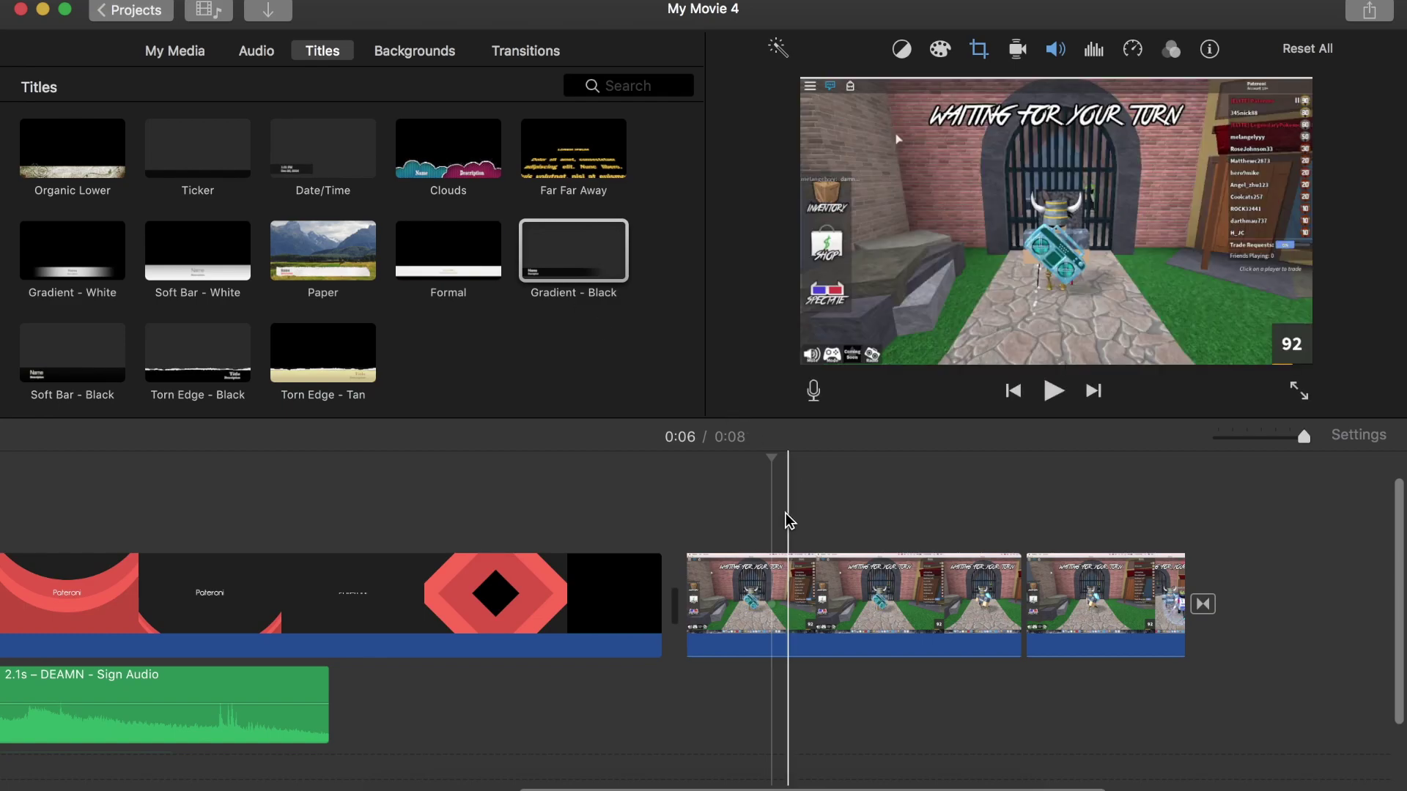
scroll(785, 513, up, 2)
scroll(786, 513, left, 2)
scroll(785, 513, down, 1)
scroll(785, 513, left, 5)
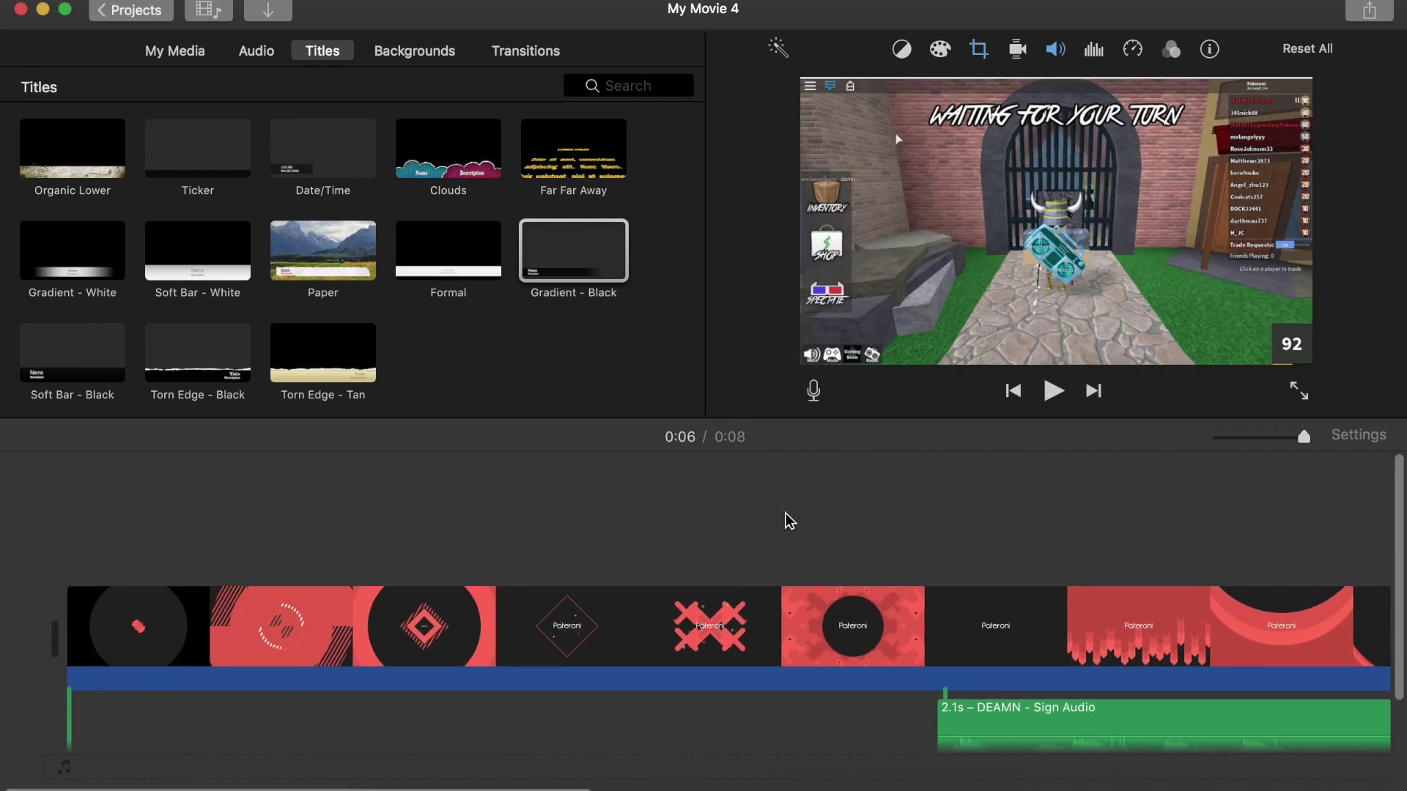
scroll(785, 513, right, 5)
scroll(786, 512, right, 3)
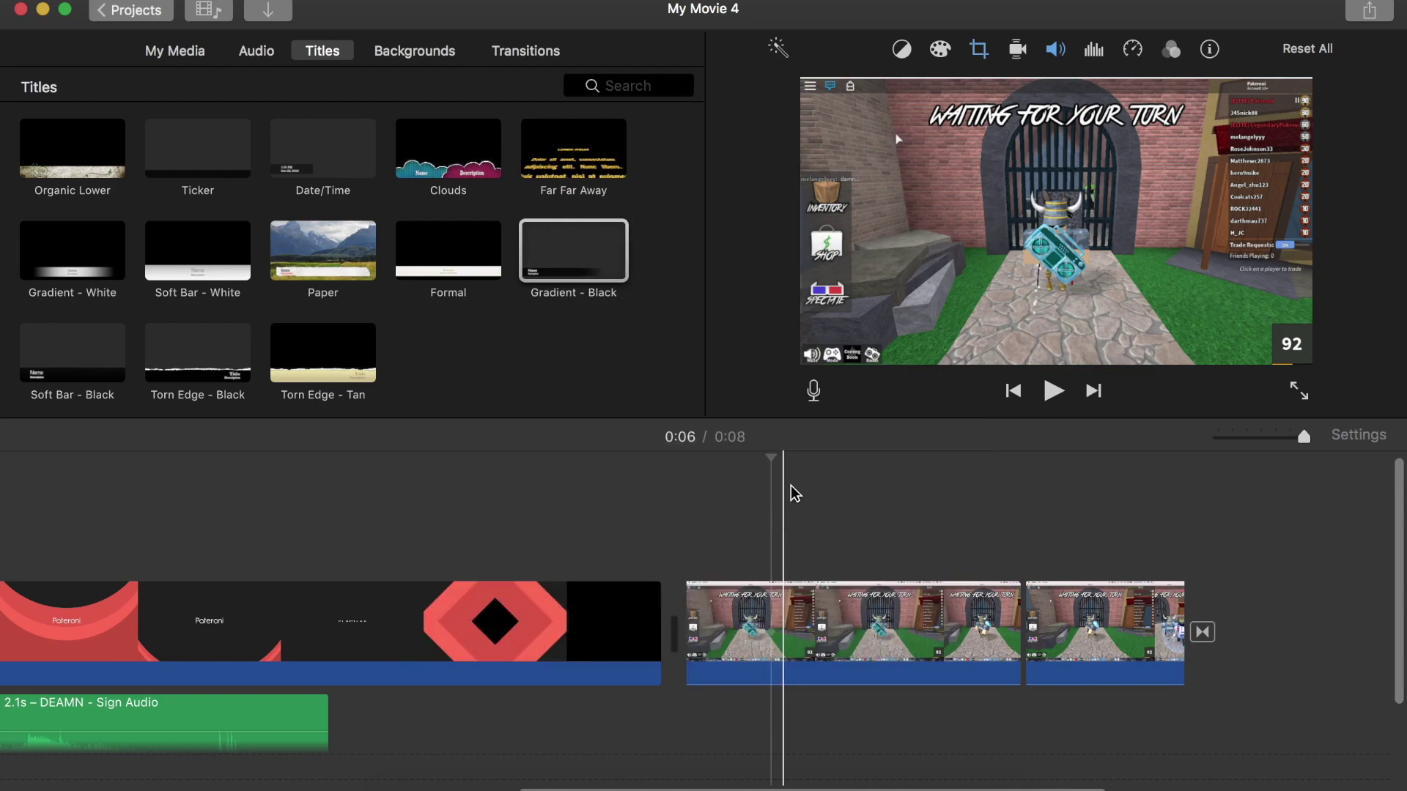